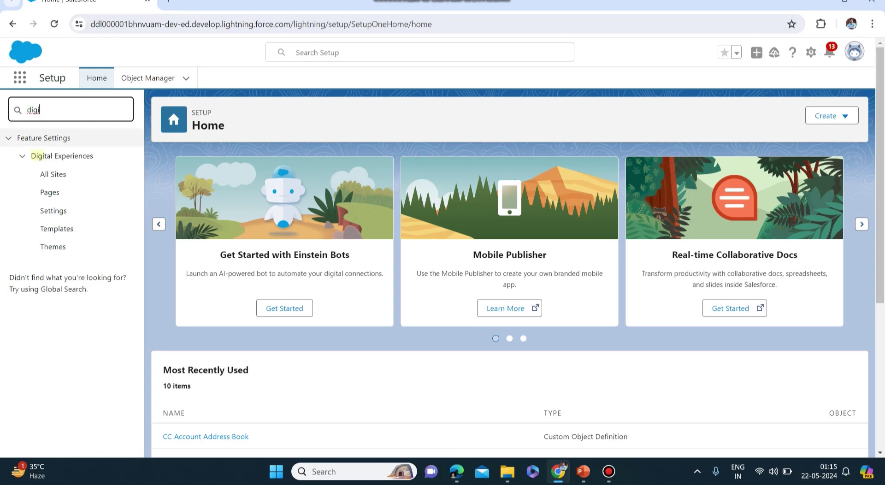
Step: Collapse and re-expand the Digital Experiences node in the 'digi'-filtered Setup tree
{"action": "left_click", "coordinate": [59, 156]}
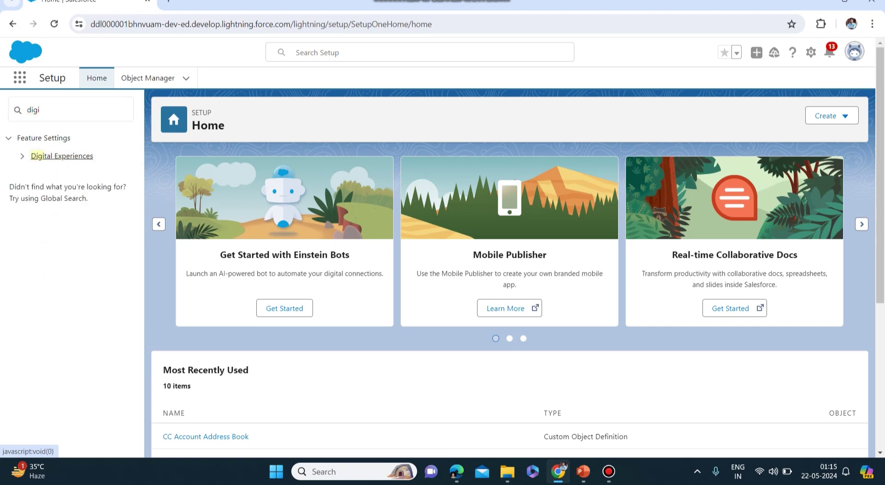
{"action": "left_click", "coordinate": [60, 155]}
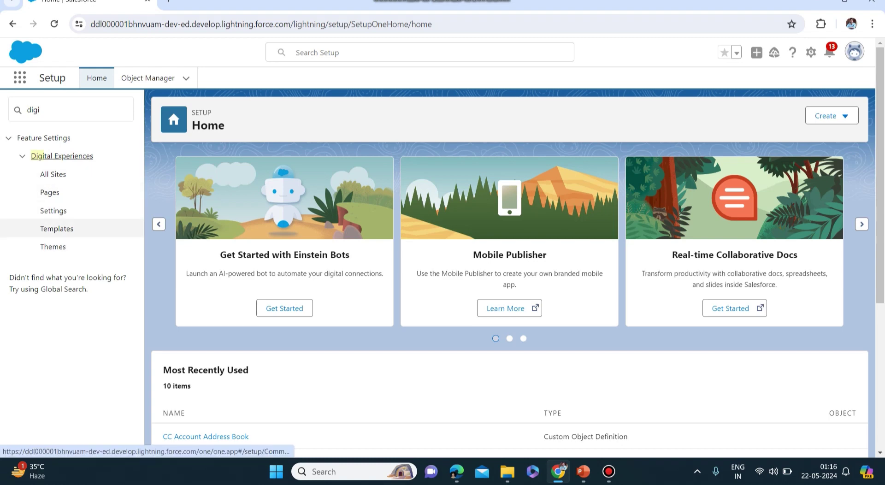
{"action": "key", "text": "alt+Tab"}
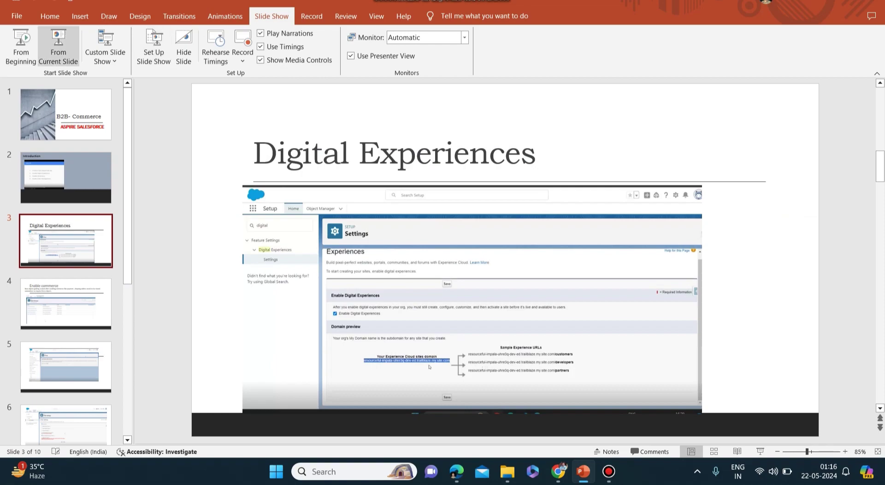
{"action": "left_click", "coordinate": [58, 46]}
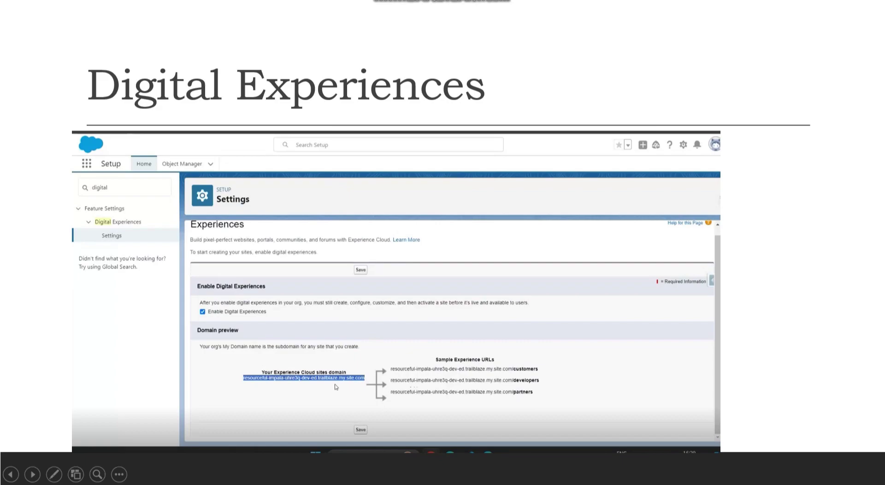
{"action": "key", "text": "Escape"}
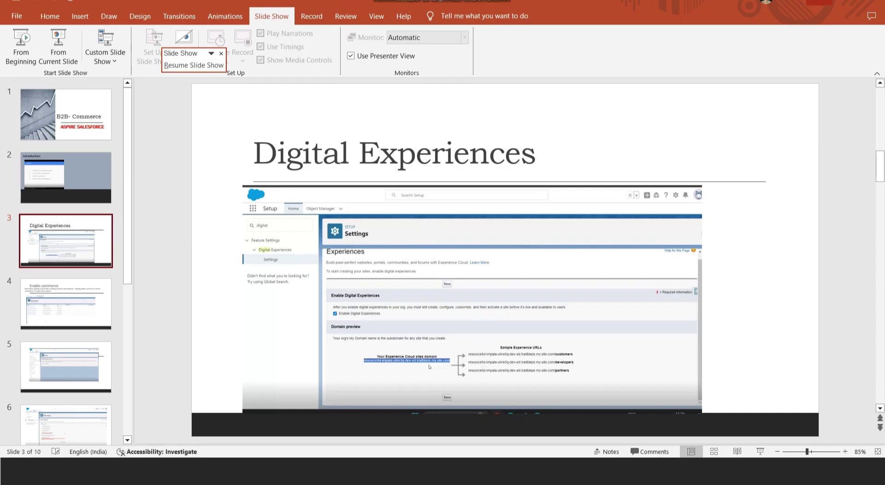
{"action": "key", "text": "shift+F5"}
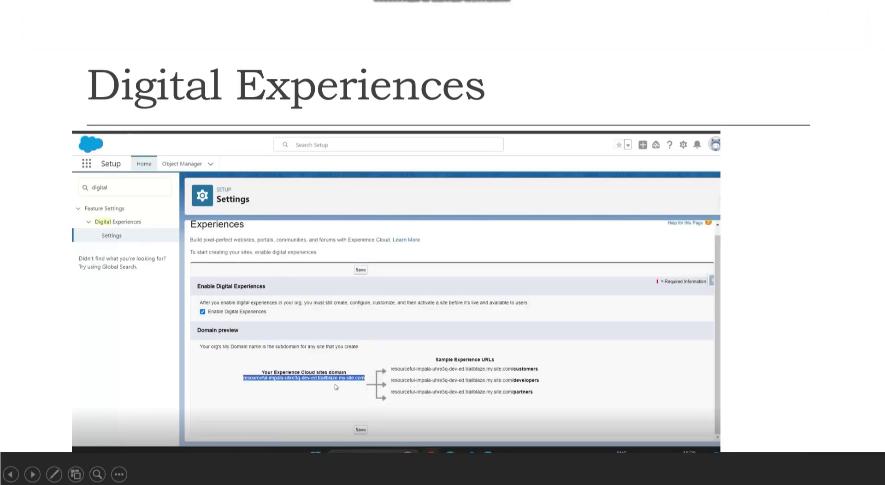
{"action": "key", "text": "alt+Tab"}
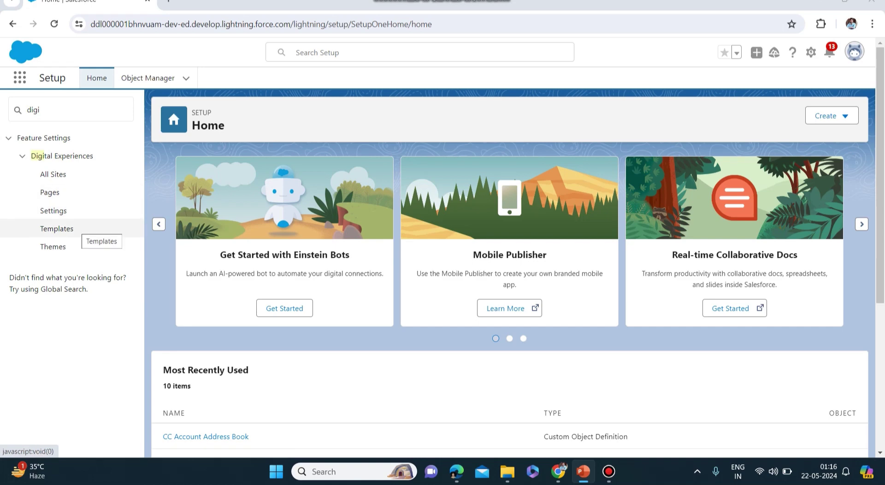
Step: Open Digital Experiences Settings and review its domain, role and user, and embedded login sections
{"action": "left_click", "coordinate": [53, 211]}
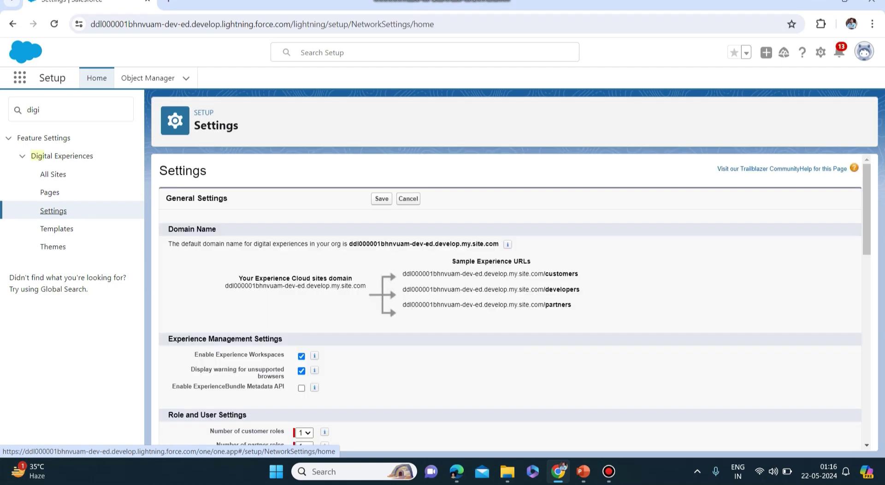
{"action": "scroll", "coordinate": [515, 300], "scroll_direction": "down", "scroll_amount": 4}
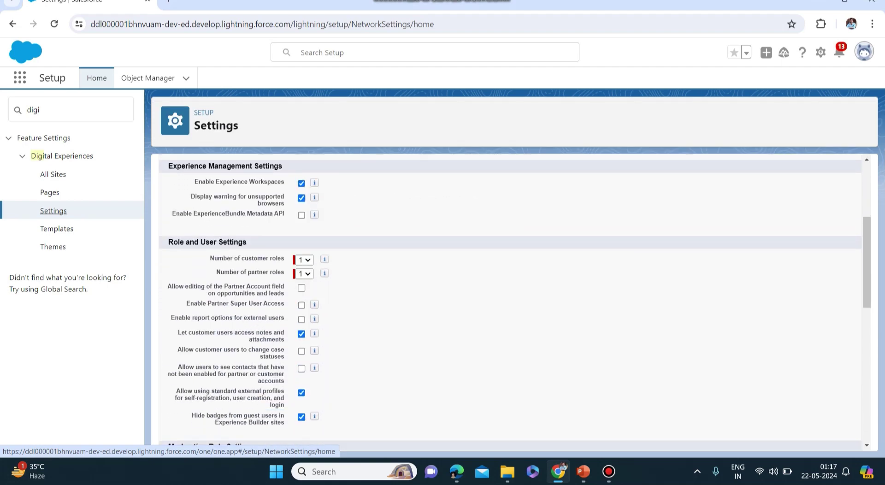
{"action": "scroll", "coordinate": [510, 300], "scroll_direction": "down", "scroll_amount": 5}
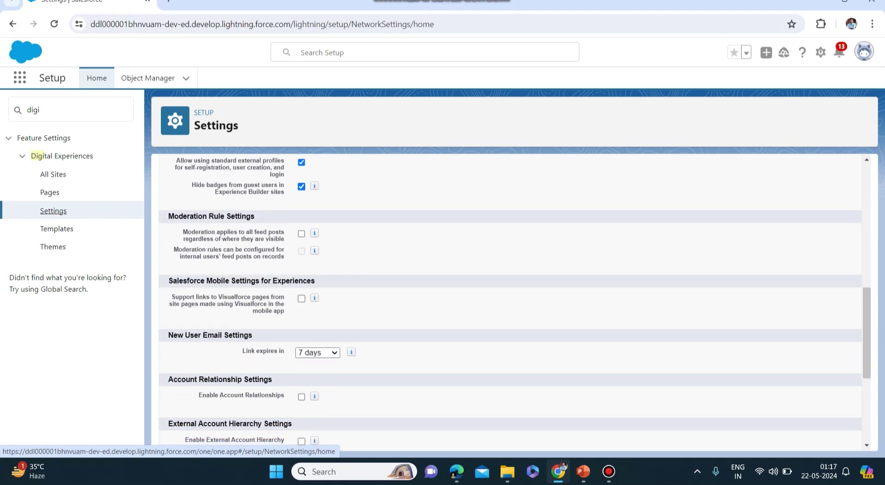
{"action": "scroll", "coordinate": [510, 300], "scroll_direction": "up", "scroll_amount": 3}
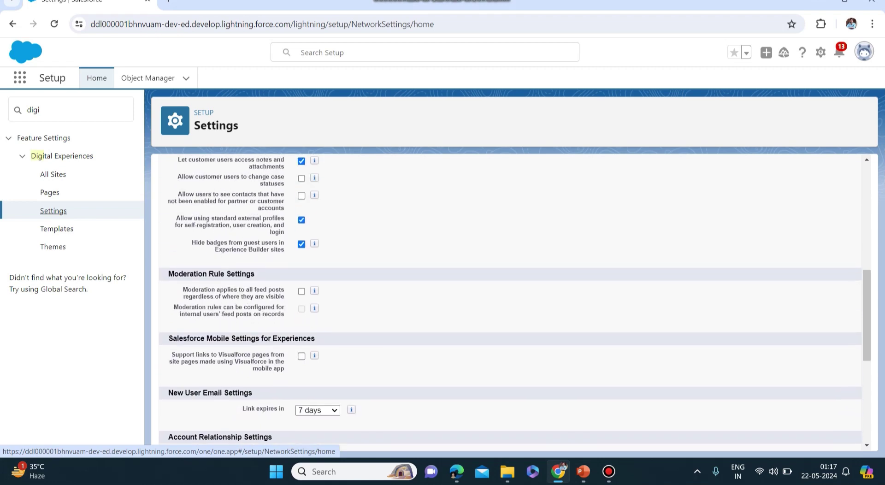
{"action": "scroll", "coordinate": [510, 300], "scroll_direction": "up", "scroll_amount": 3}
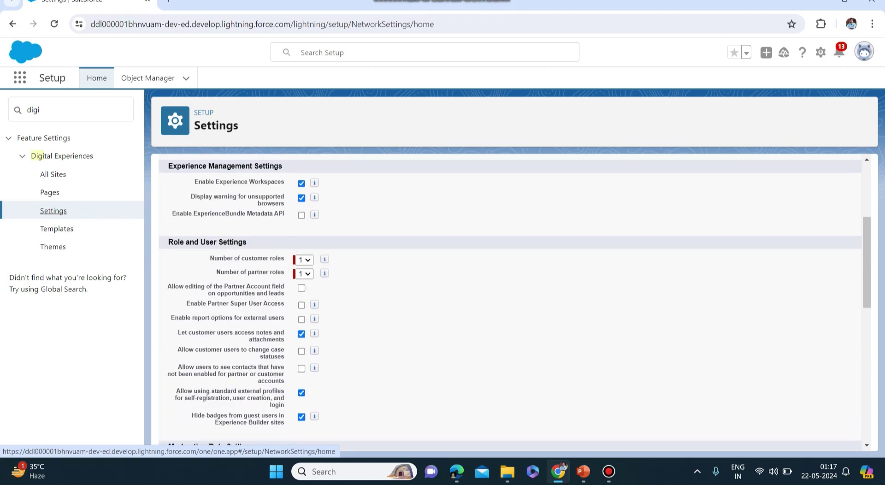
{"action": "mouse_move", "coordinate": [324, 259]}
{"action": "scroll", "coordinate": [509, 300], "scroll_direction": "up", "scroll_amount": 4}
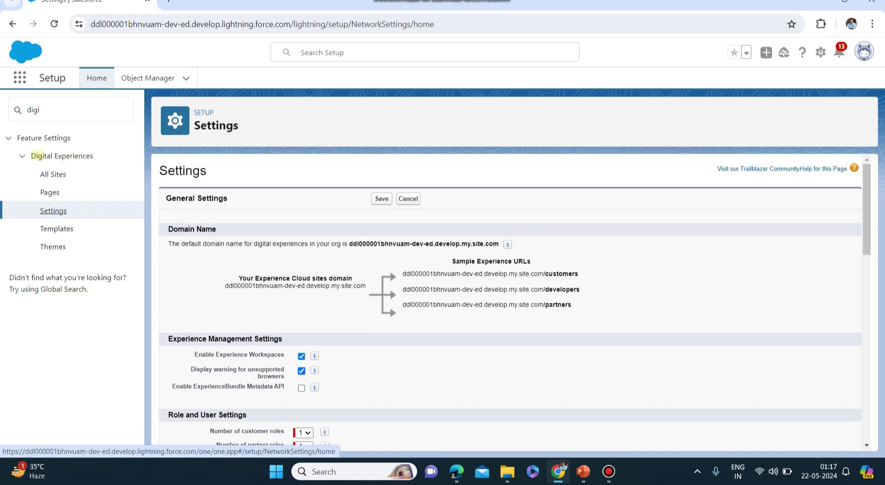
{"action": "scroll", "coordinate": [509, 300], "scroll_direction": "down", "scroll_amount": 5}
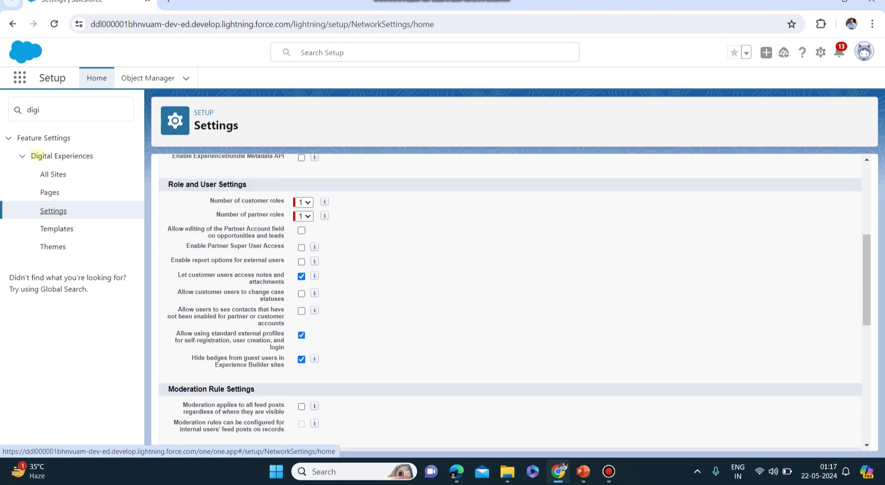
{"action": "scroll", "coordinate": [509, 300], "scroll_direction": "down", "scroll_amount": 3}
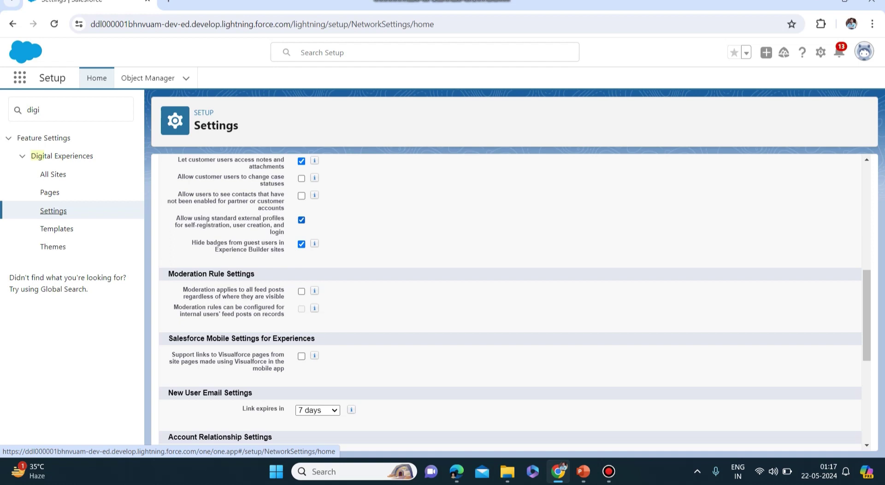
{"action": "scroll", "coordinate": [510, 300], "scroll_direction": "down", "scroll_amount": 6}
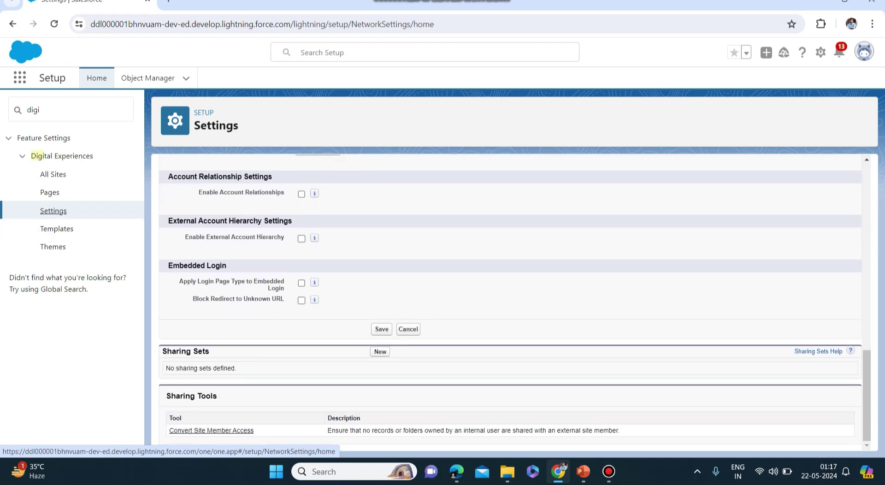
{"action": "left_click", "coordinate": [34, 110]}
Step: Search Quick Find for 'prof', open Profiles, and scroll through the 42 listed profiles
{"action": "key", "text": "ctrl+a"}
{"action": "type", "text": "pr"}
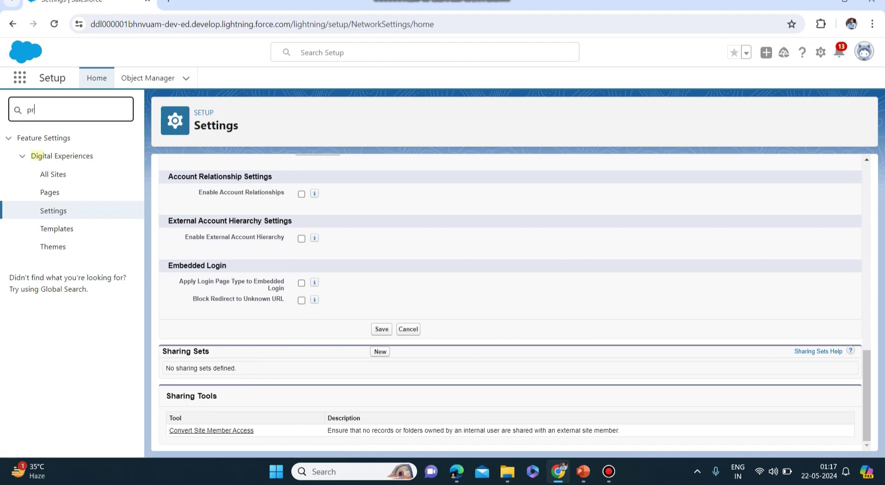
{"action": "type", "text": "of"}
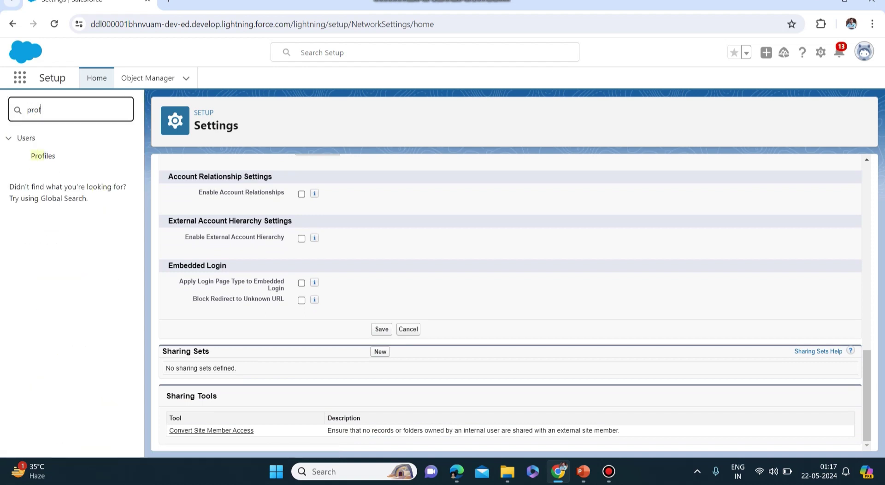
{"action": "left_click", "coordinate": [43, 156]}
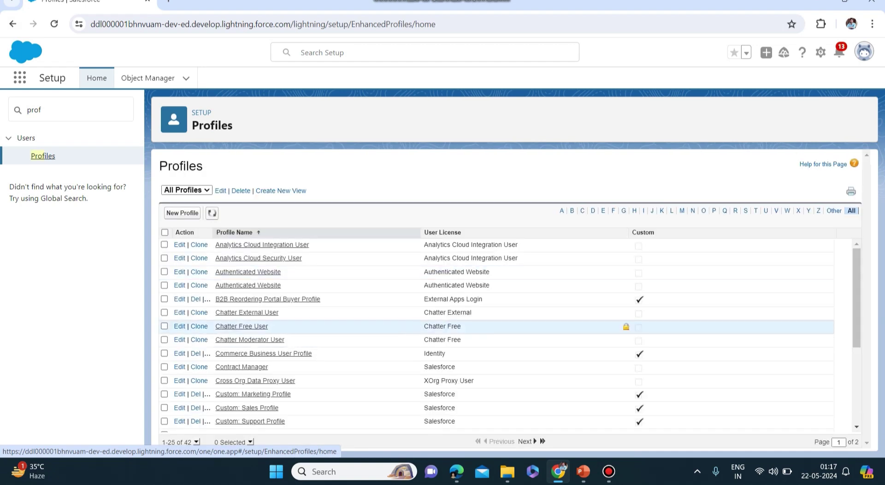
{"action": "scroll", "coordinate": [271, 334], "scroll_direction": "down", "scroll_amount": 3}
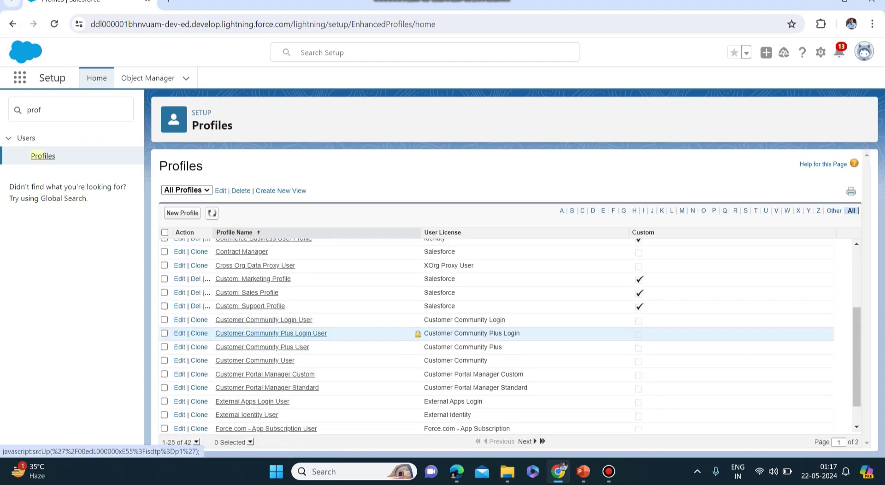
{"action": "scroll", "coordinate": [496, 335], "scroll_direction": "up", "scroll_amount": 1}
{"action": "scroll", "coordinate": [497, 335], "scroll_direction": "down", "scroll_amount": 1}
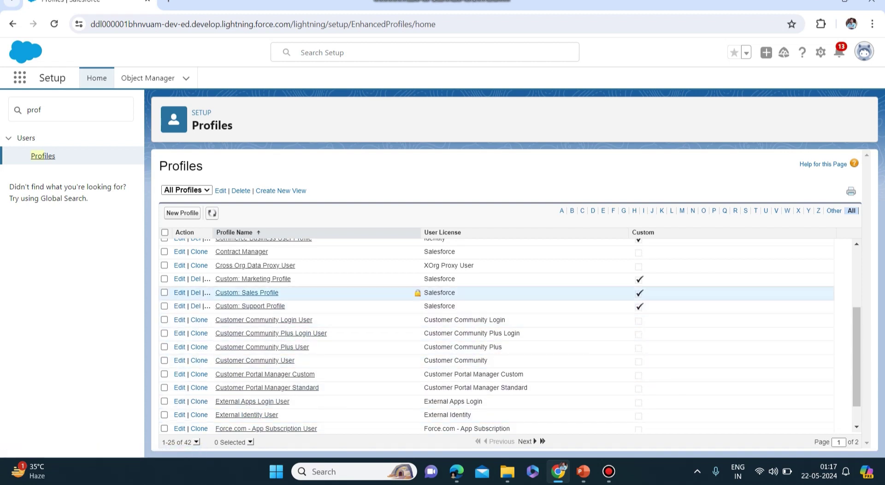
{"action": "scroll", "coordinate": [496, 336], "scroll_direction": "down", "scroll_amount": 1}
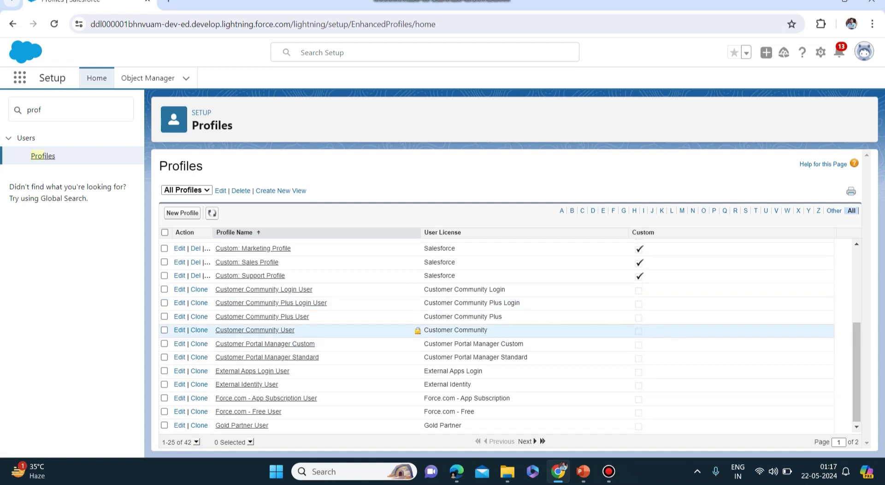
{"action": "scroll", "coordinate": [496, 336], "scroll_direction": "up", "scroll_amount": 5}
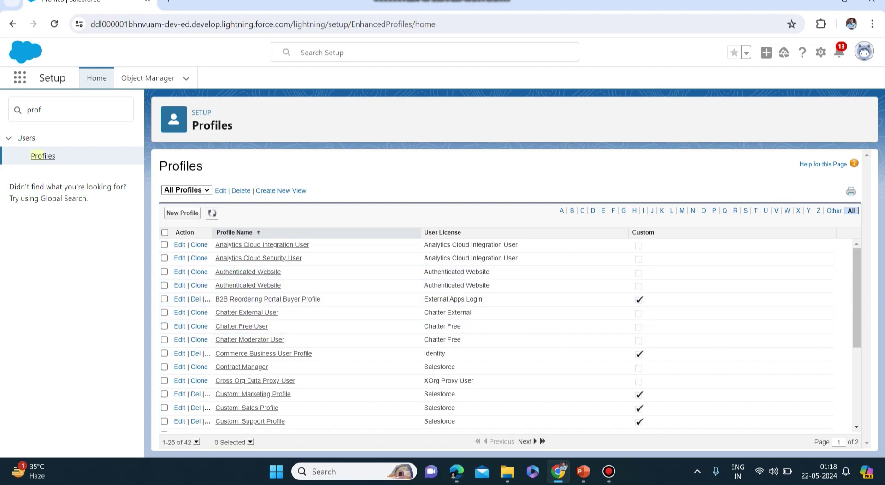
{"action": "left_click", "coordinate": [69, 109]}
{"action": "double_click", "coordinate": [33, 109]}
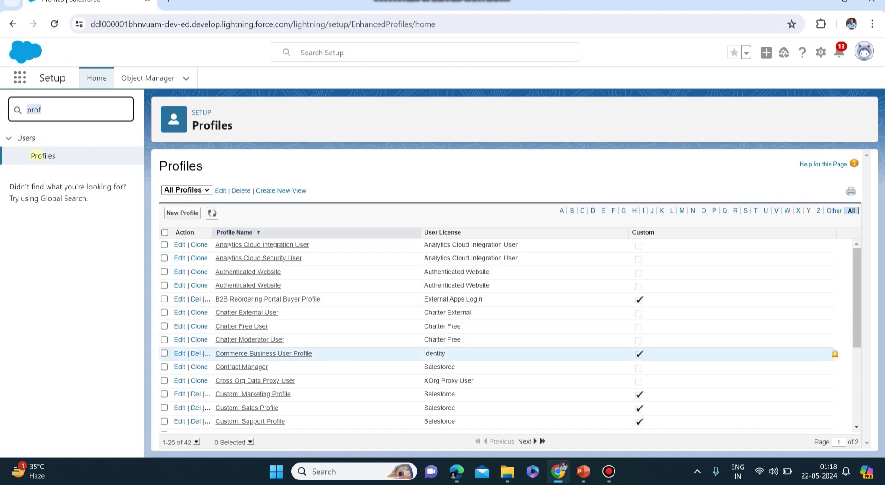
{"action": "left_click", "coordinate": [583, 471]}
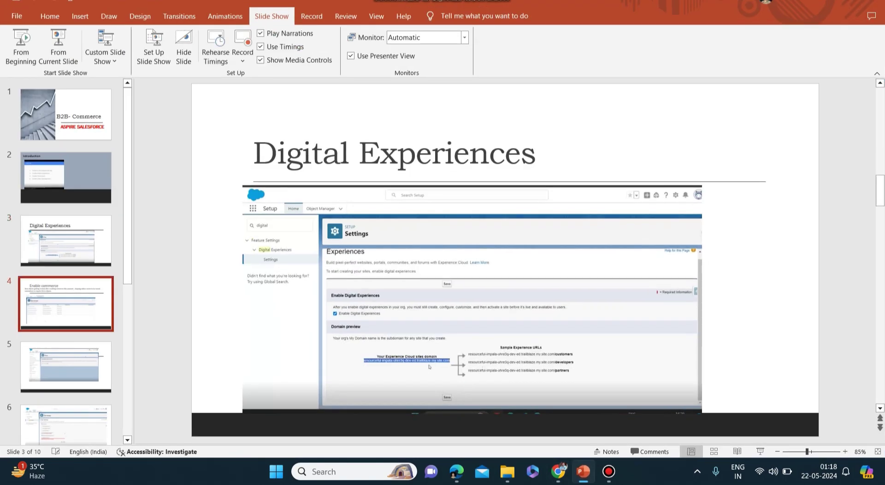
{"action": "scroll", "coordinate": [429, 366], "scroll_direction": "down", "scroll_amount": 1}
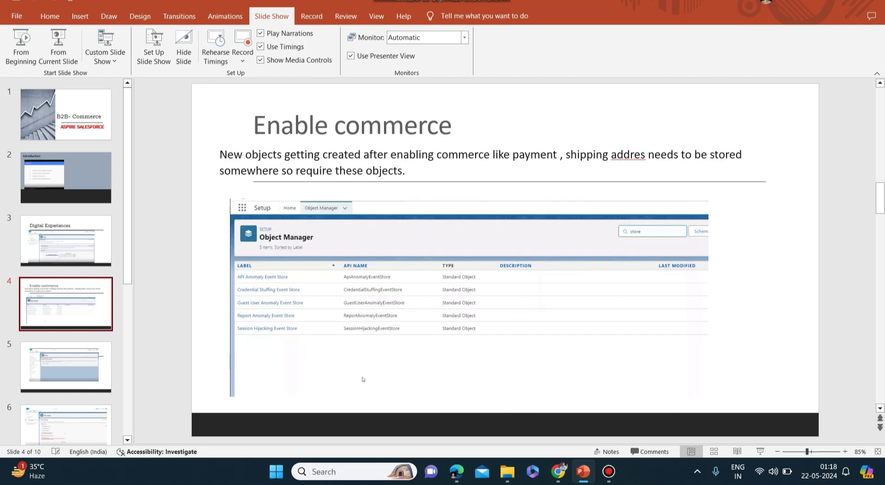
{"action": "key", "text": "alt+Tab"}
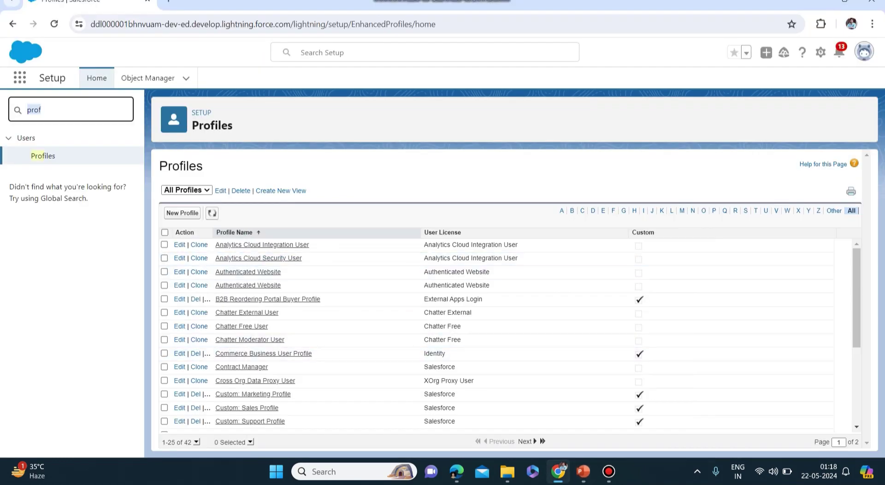
Step: Filter Quick Find on 'comme' and open the Commerce Settings page
{"action": "type", "text": "comme"}
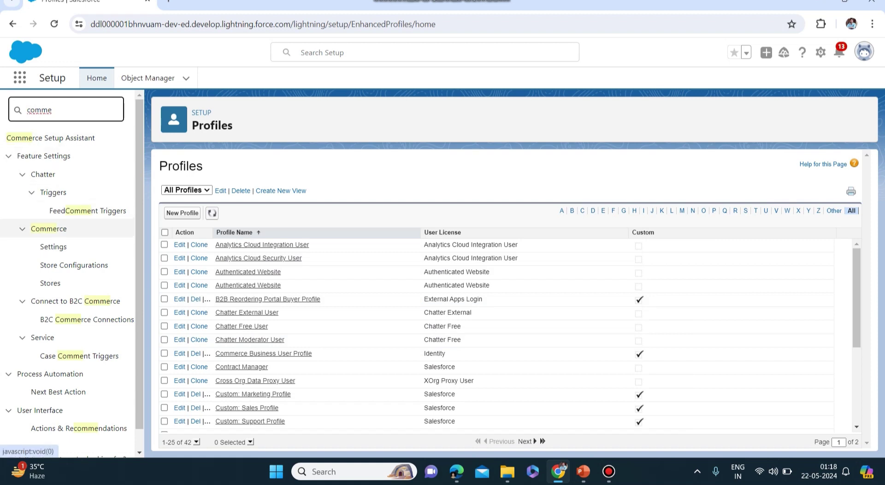
{"action": "left_click", "coordinate": [48, 229]}
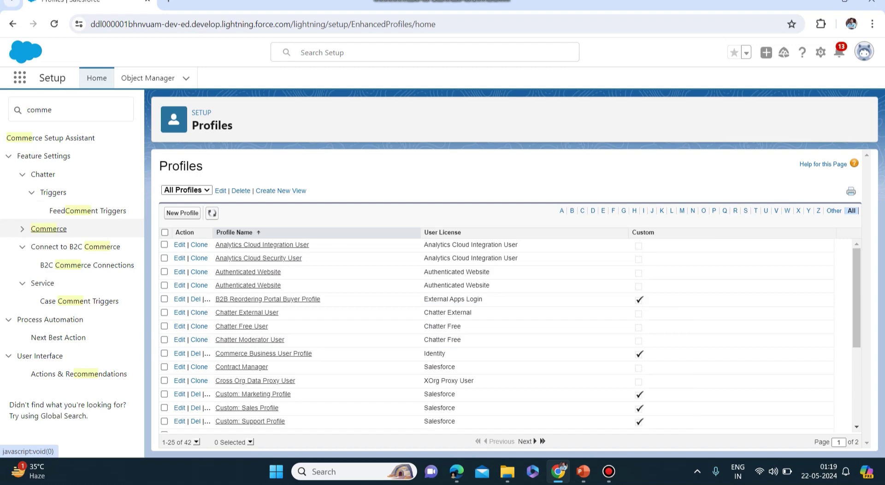
{"action": "left_click", "coordinate": [49, 228]}
{"action": "left_click", "coordinate": [53, 247]}
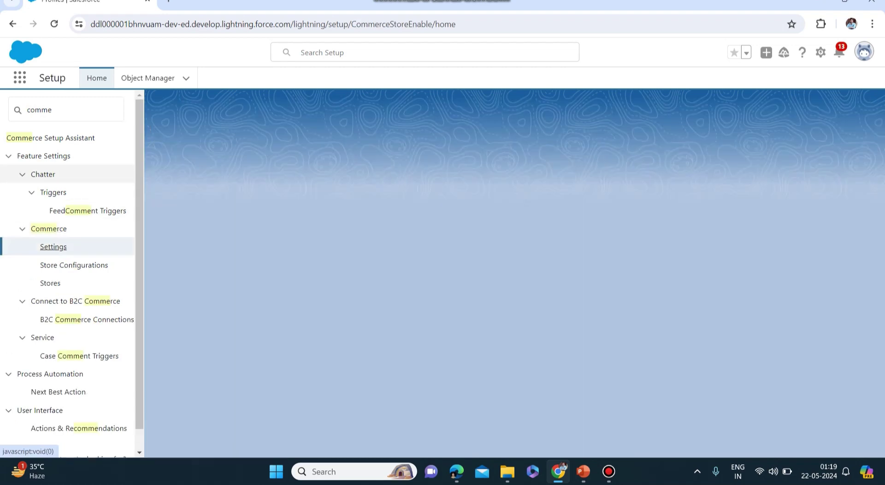
Step: Open the Commerce Setup Assistant, dismiss its basics message, and return to Commerce Settings
{"action": "left_click", "coordinate": [50, 138]}
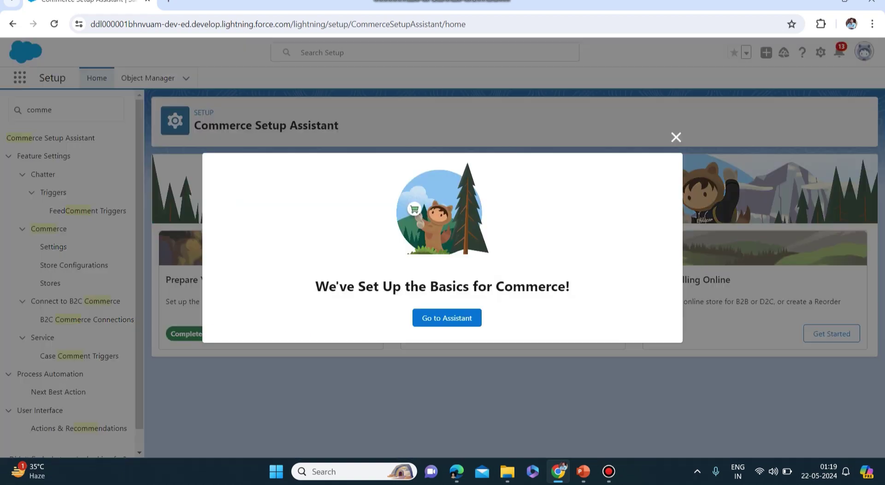
{"action": "left_click", "coordinate": [676, 136]}
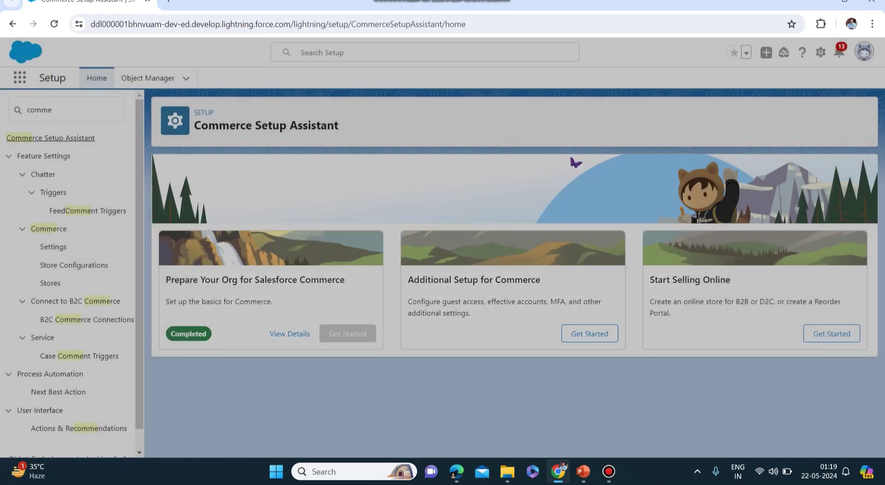
{"action": "left_click", "coordinate": [53, 246]}
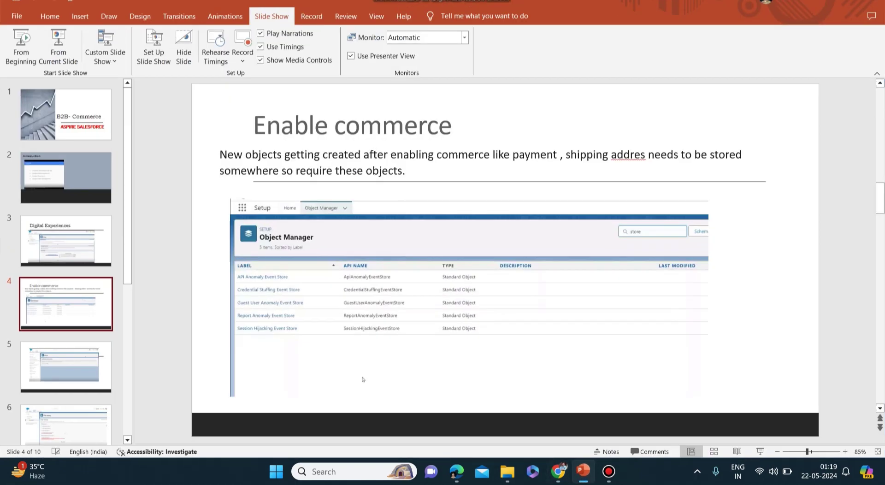
{"action": "left_click", "coordinate": [583, 471]}
Step: Review the Enable commerce slide (slide 4) in PowerPoint, then return to Salesforce
{"action": "scroll", "coordinate": [363, 379], "scroll_direction": "down", "scroll_amount": 1}
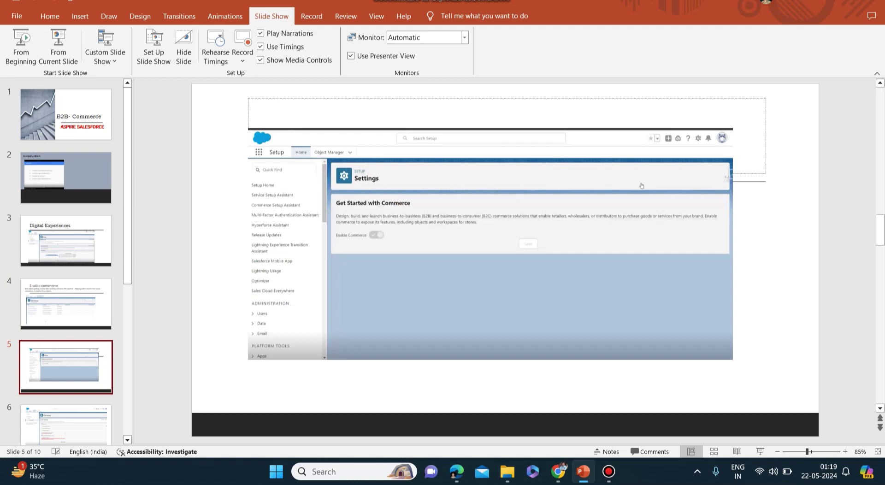
{"action": "key", "text": "alt+Tab"}
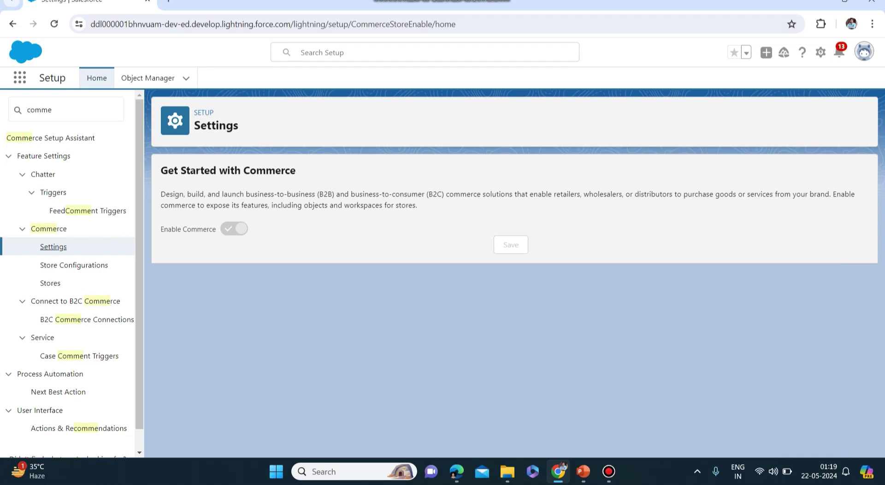
{"action": "key", "text": "alt+Tab"}
{"action": "key", "text": "Page_Up"}
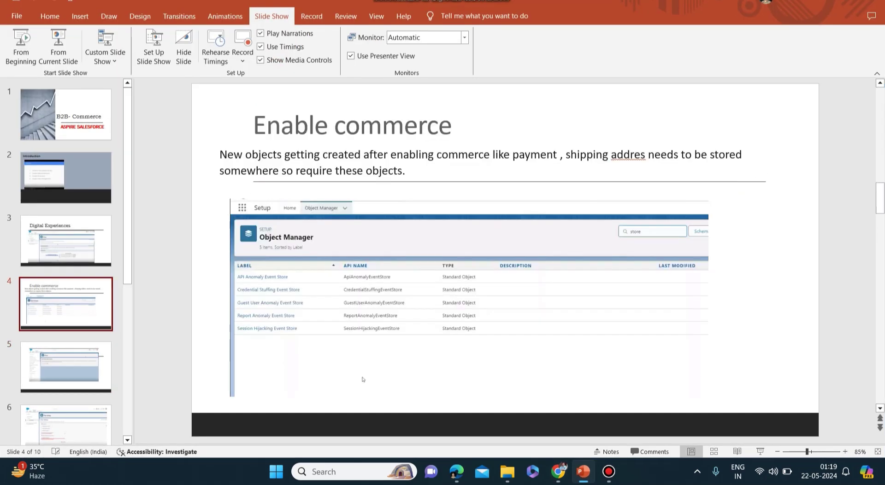
{"action": "key", "text": "alt+Tab"}
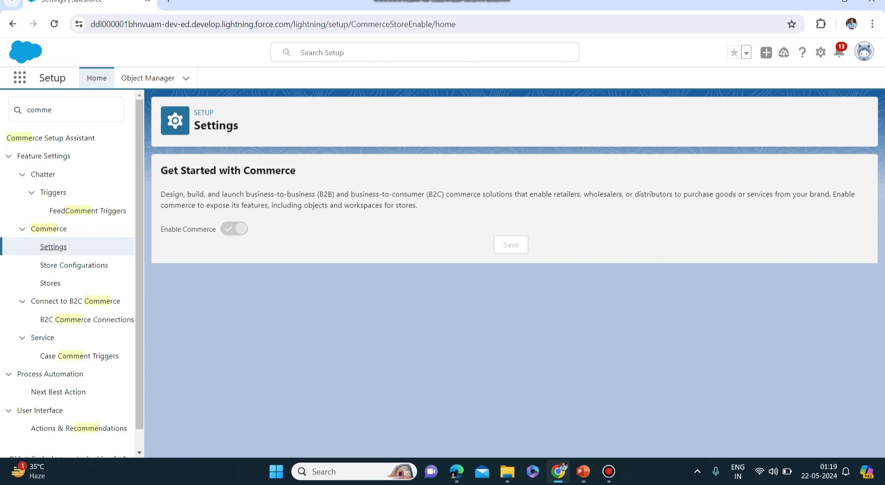
{"action": "left_click", "coordinate": [147, 78]}
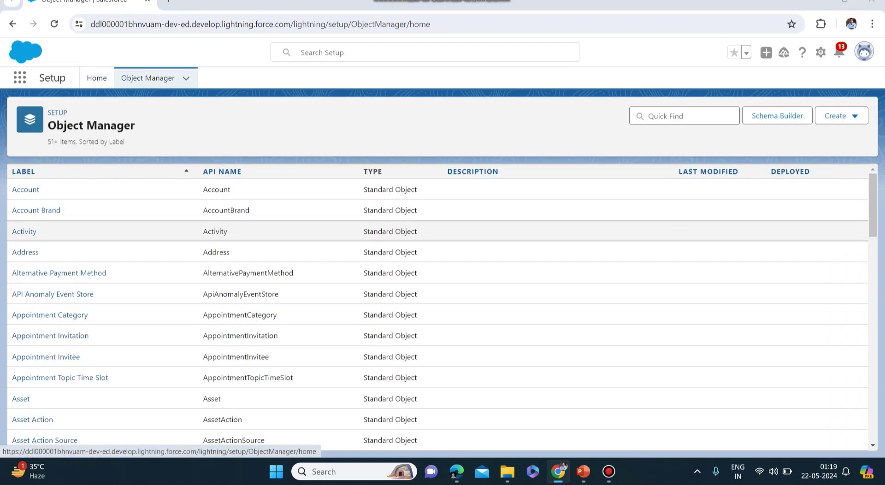
Step: Filter Object Manager on 'store' to list the 15 store objects, like Store Catalog and Store Price Book
{"action": "key", "text": "alt+Tab"}
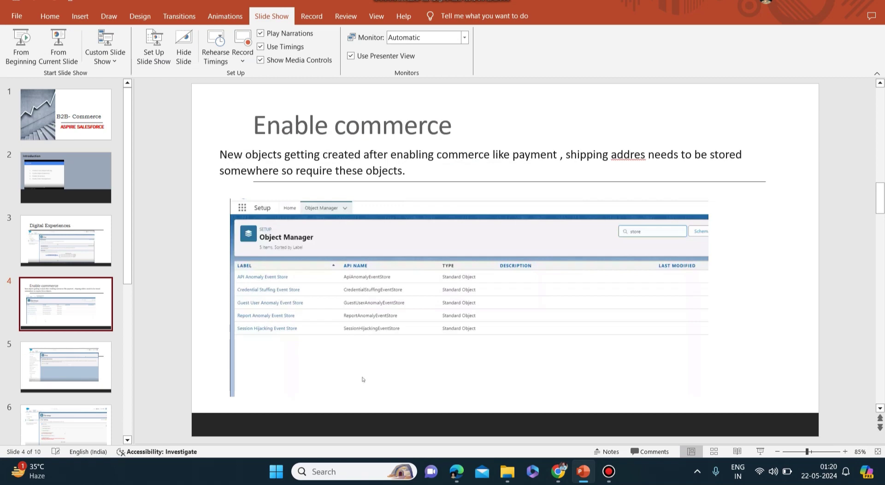
{"action": "key", "text": "alt+Tab"}
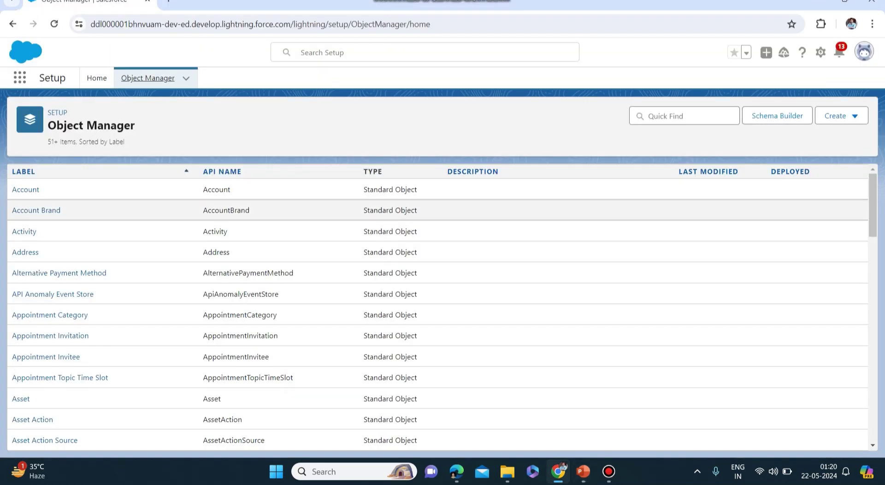
{"action": "left_click", "coordinate": [655, 116]}
{"action": "type", "text": "store"}
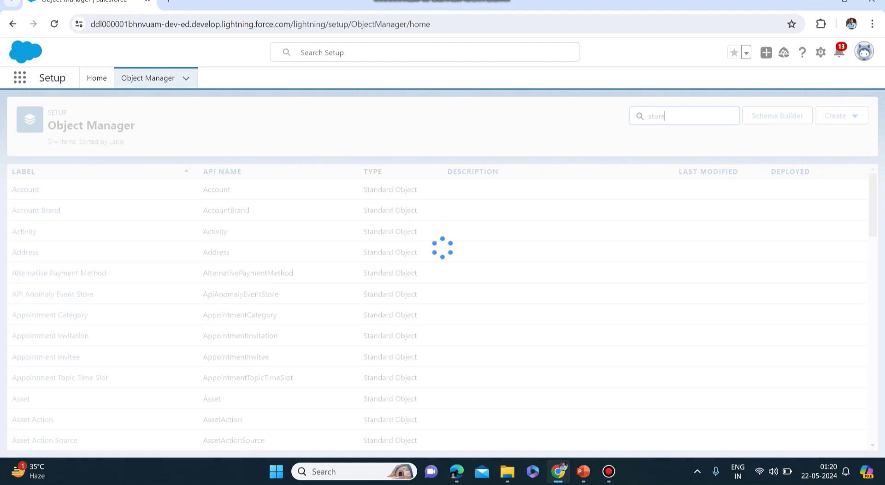
{"action": "scroll", "coordinate": [184, 308], "scroll_direction": "down", "scroll_amount": 2}
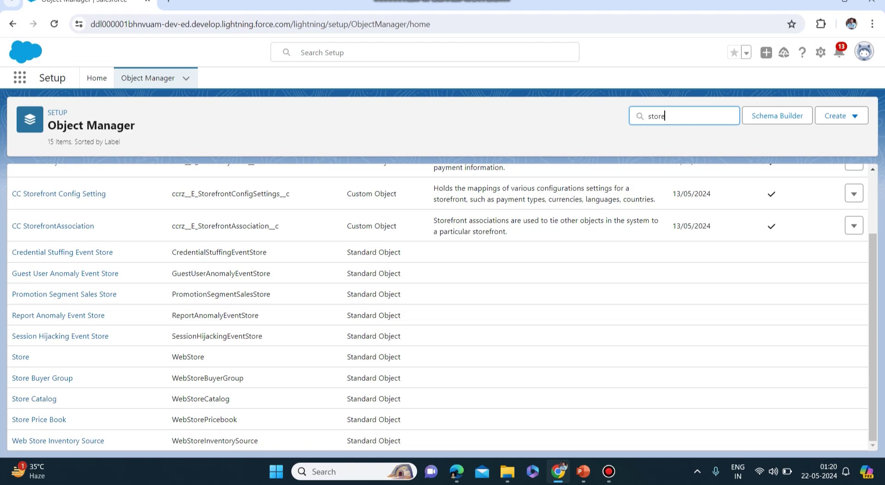
{"action": "key", "text": "ctrl+a"}
Step: Filter the Object Manager list on 'buyer' to show the 11 buyer objects
{"action": "type", "text": "buyer"}
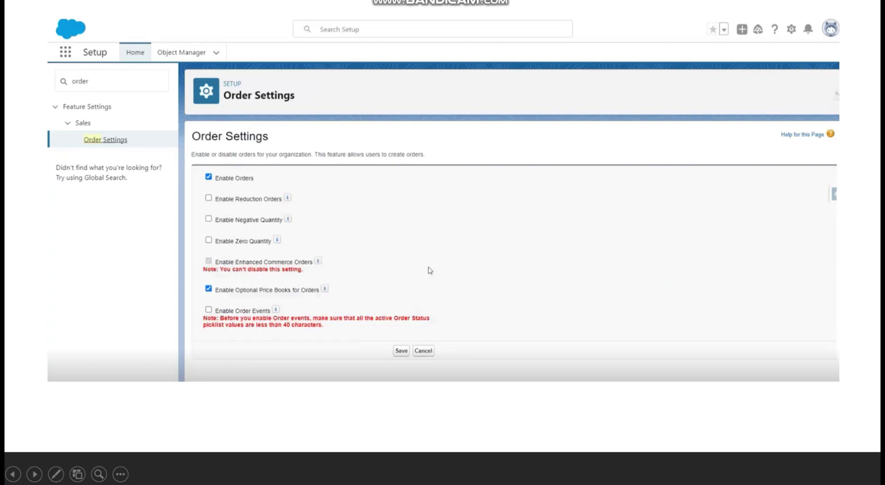
{"action": "key", "text": "Escape"}
{"action": "left_click", "coordinate": [556, 470]}
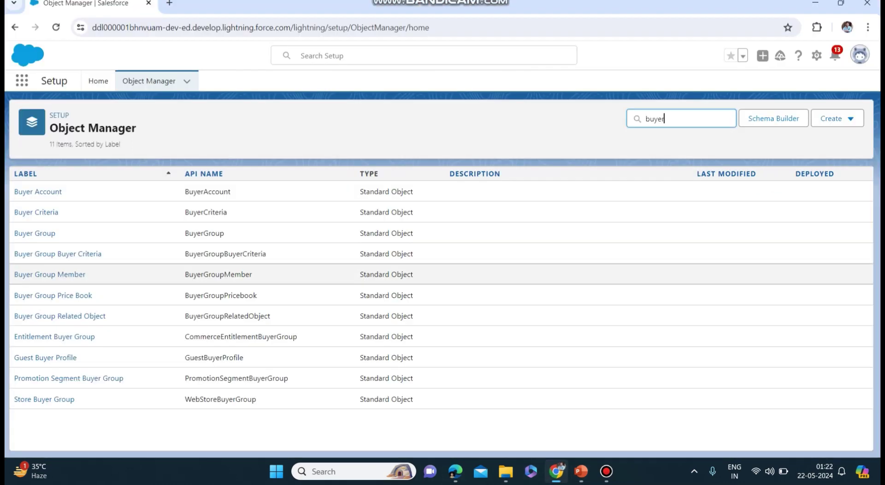
Step: Open Setup Home in a new tab from the gear menu
{"action": "left_click", "coordinate": [22, 80]}
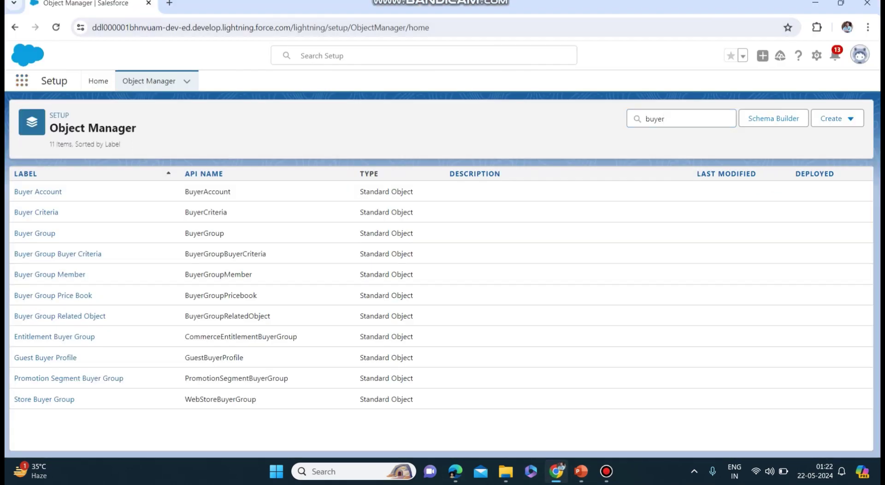
{"action": "left_click", "coordinate": [22, 81]}
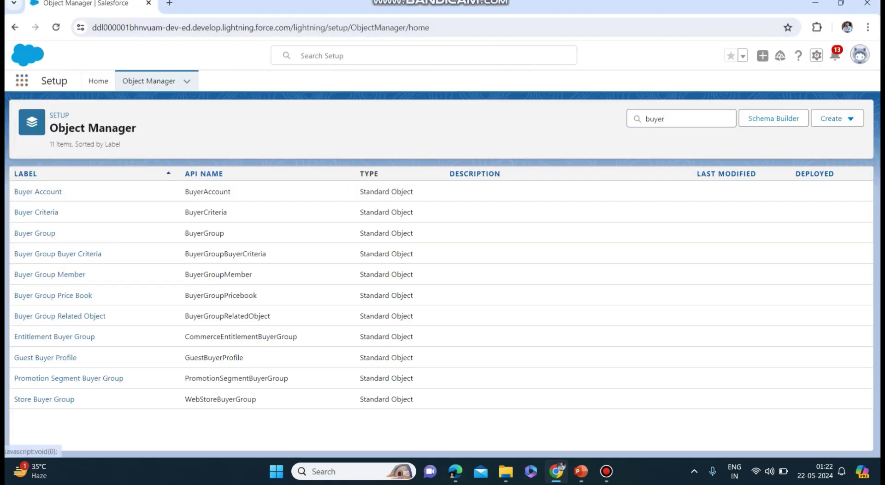
{"action": "left_click", "coordinate": [816, 56]}
{"action": "left_click", "coordinate": [768, 86]}
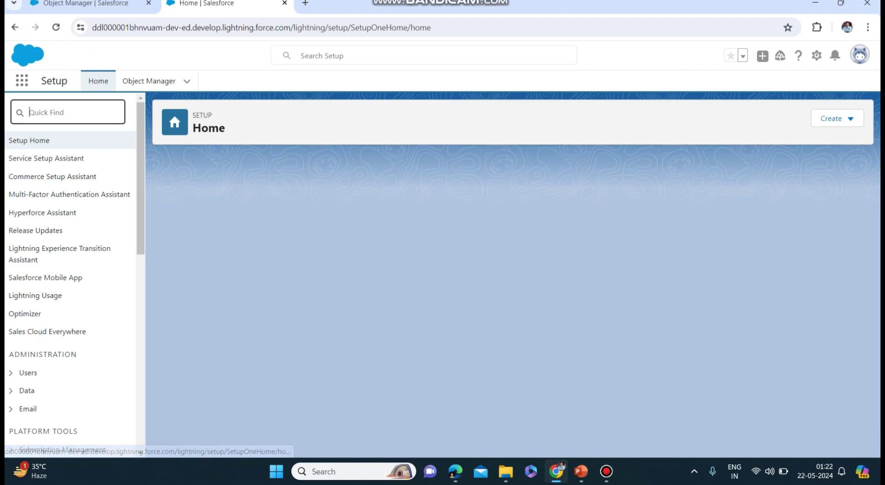
Step: Check Order Settings, then open Commerce Settings' Setup Assistant showing org preparation Completed
{"action": "type", "text": "order"}
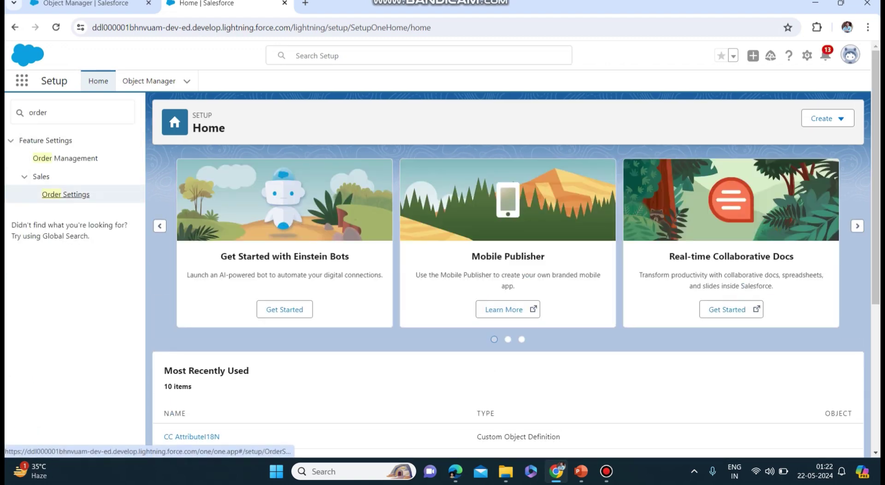
{"action": "left_click", "coordinate": [65, 194]}
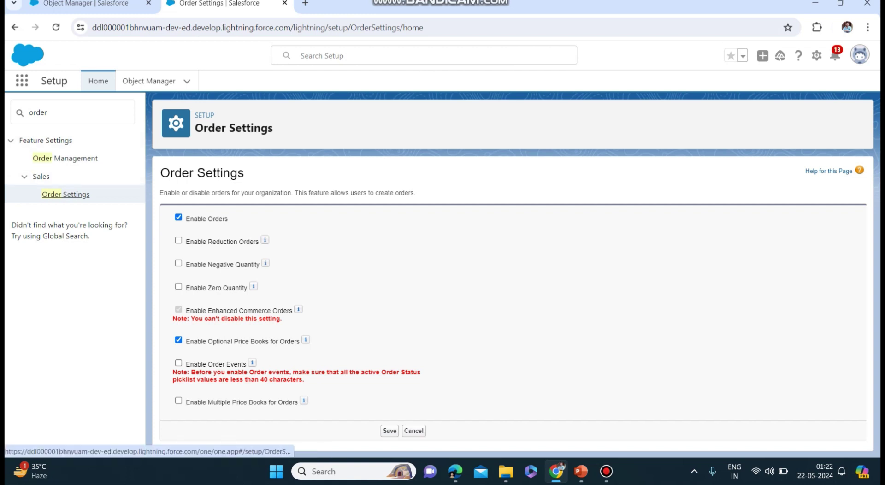
{"action": "double_click", "coordinate": [38, 112]}
{"action": "type", "text": "comme"}
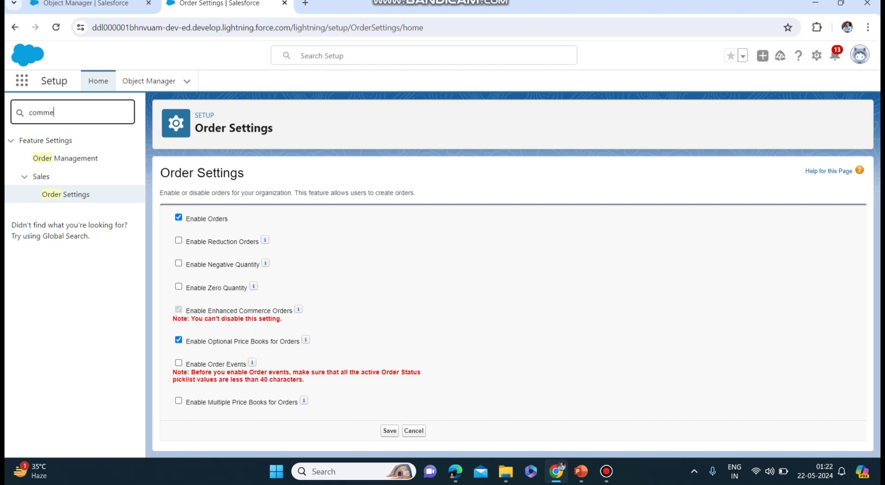
{"action": "type", "text": "rce"}
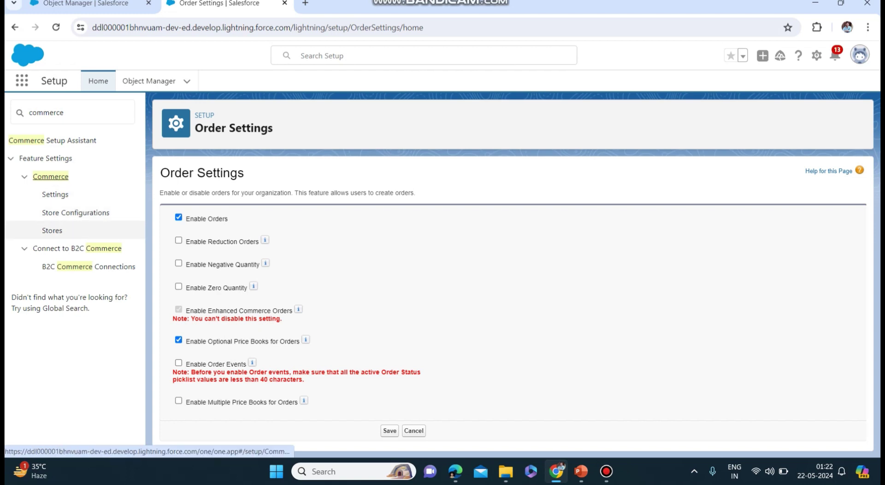
{"action": "left_click", "coordinate": [54, 194]}
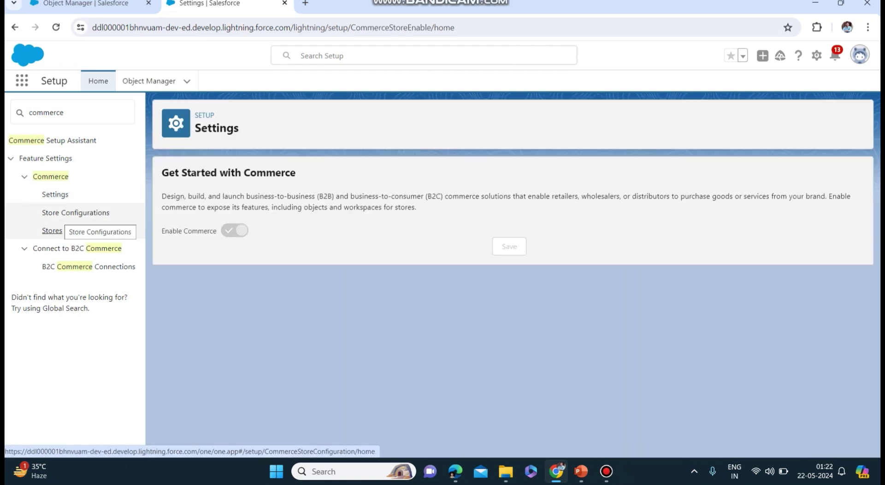
{"action": "left_click", "coordinate": [52, 140]}
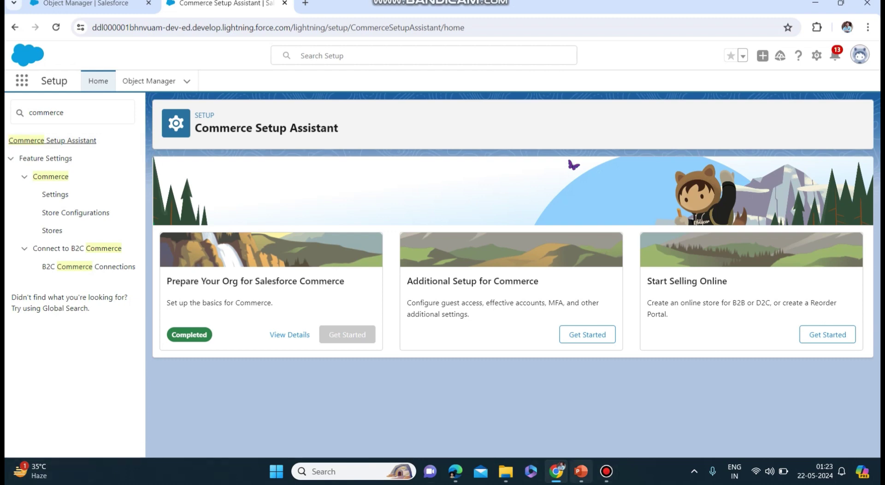
Step: Review commerce slide 7, then launch the Commerce app via App Launcher search 'comme'
{"action": "left_click", "coordinate": [581, 471]}
{"action": "left_click", "coordinate": [67, 311]}
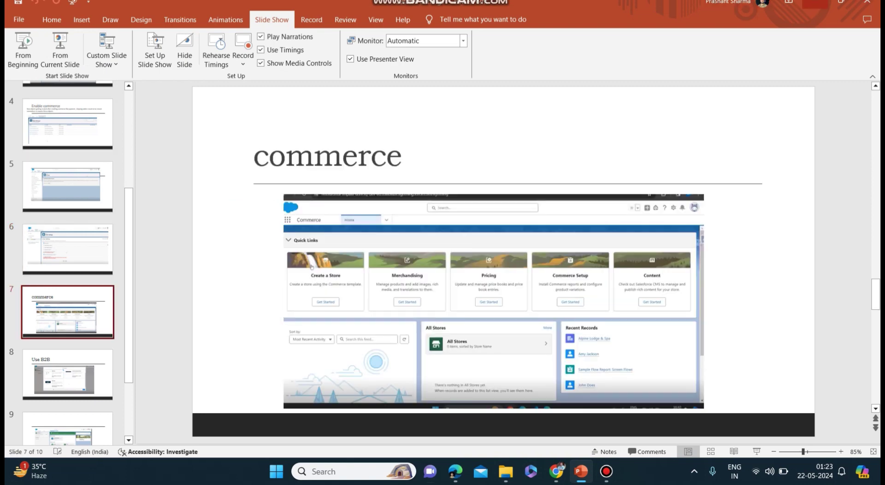
{"action": "key", "text": "alt+Tab"}
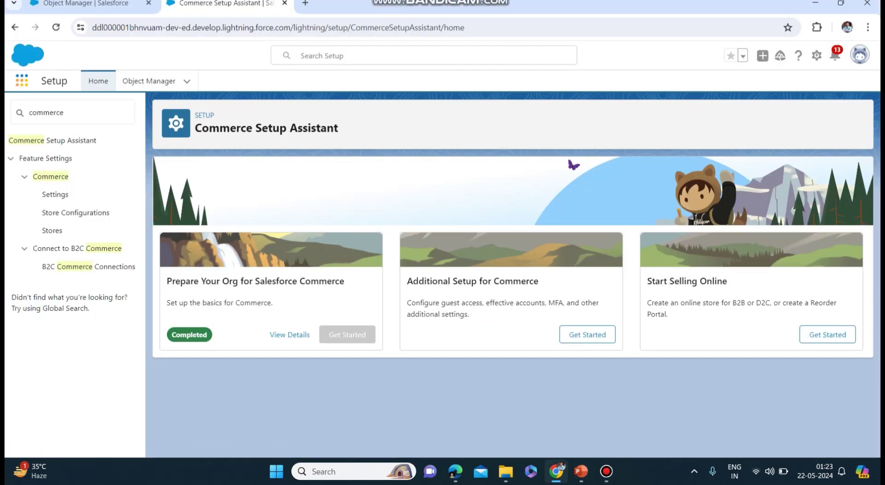
{"action": "left_click", "coordinate": [22, 80]}
{"action": "type", "text": "comme"}
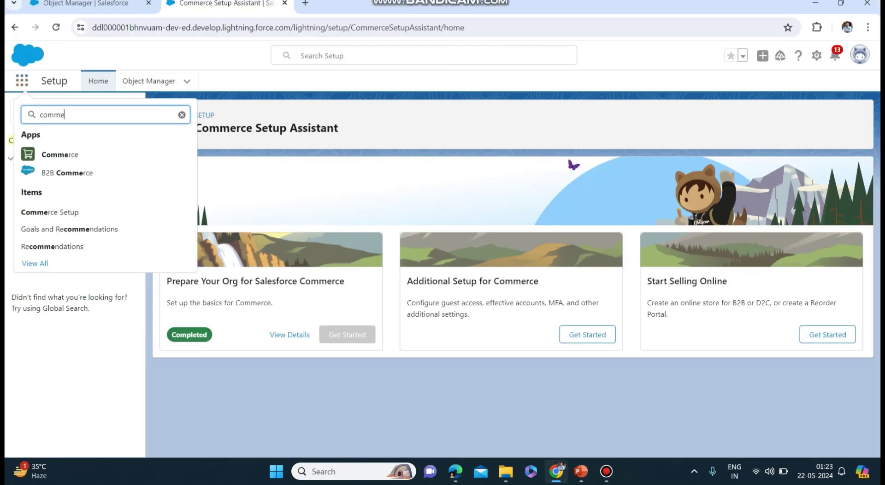
{"action": "left_click", "coordinate": [59, 155]}
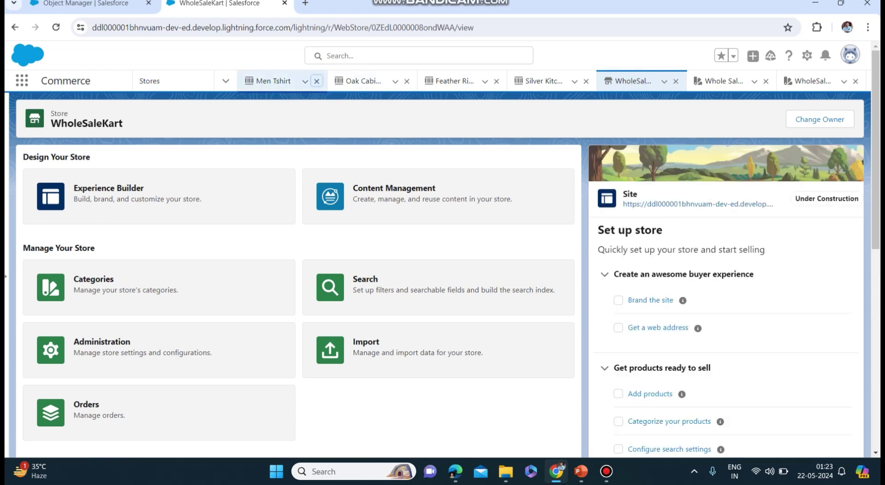
Step: Close the Men Tshirt, Silver Kitchen Sink and WholeSaleKart workspaces and go to Commerce Home
{"action": "left_click", "coordinate": [316, 81]}
{"action": "left_click", "coordinate": [317, 80]}
{"action": "left_click", "coordinate": [317, 81]}
{"action": "left_click", "coordinate": [316, 80]}
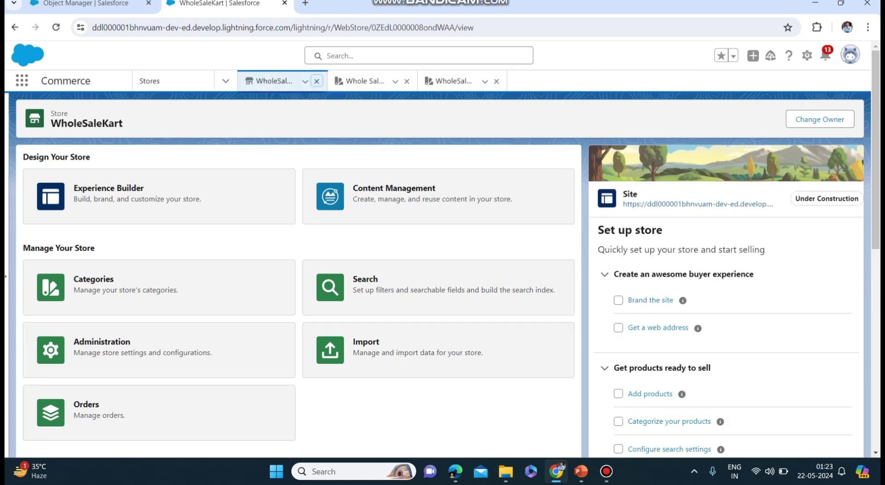
{"action": "left_click", "coordinate": [317, 81]}
{"action": "left_click", "coordinate": [317, 80]}
{"action": "left_click", "coordinate": [317, 81]}
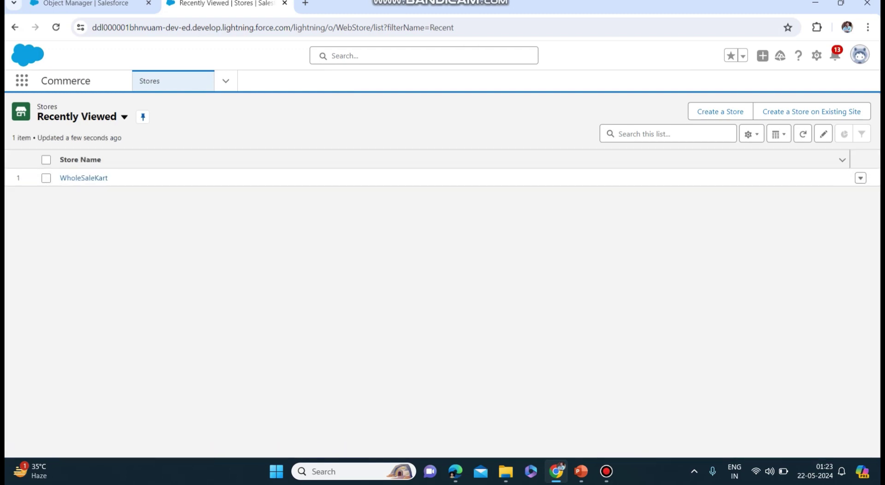
{"action": "left_click", "coordinate": [226, 81]}
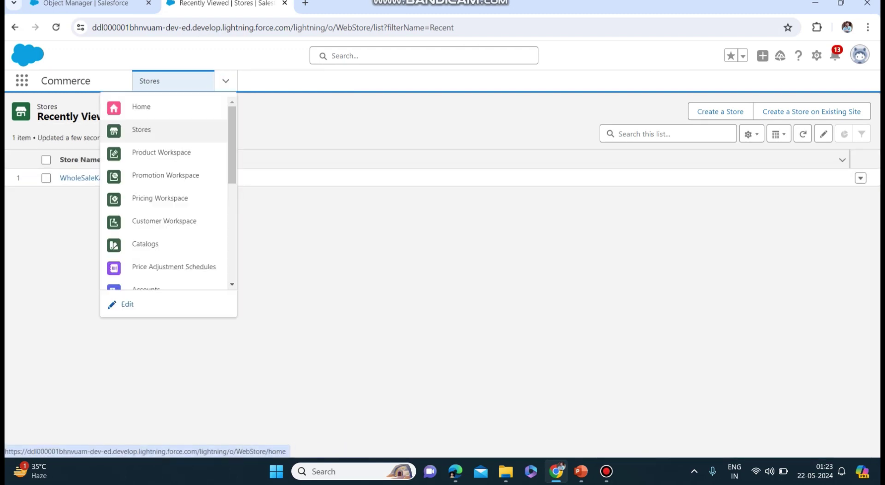
{"action": "left_click", "coordinate": [141, 106]}
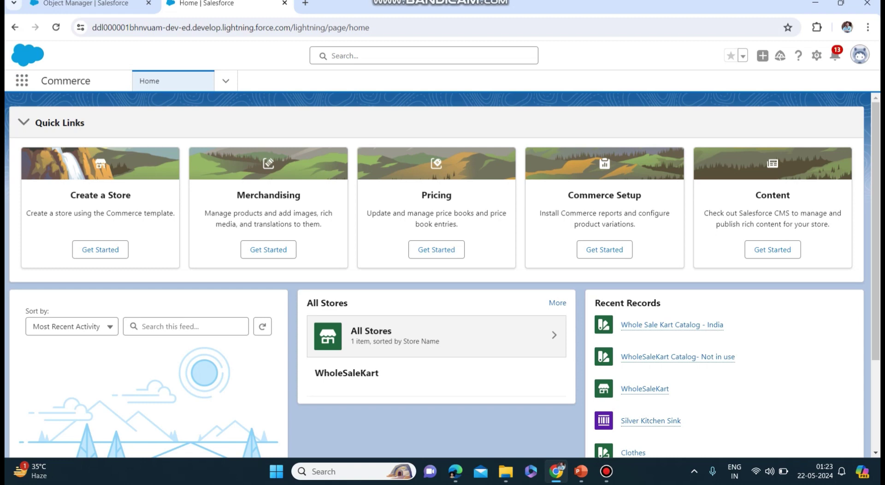
Step: Point out the Create a Store, Merchandising, Pricing, Commerce Setup and Content sections, then start Create a Store
{"action": "left_click_drag", "start_coordinate": [176, 213], "coordinate": [26, 213]}
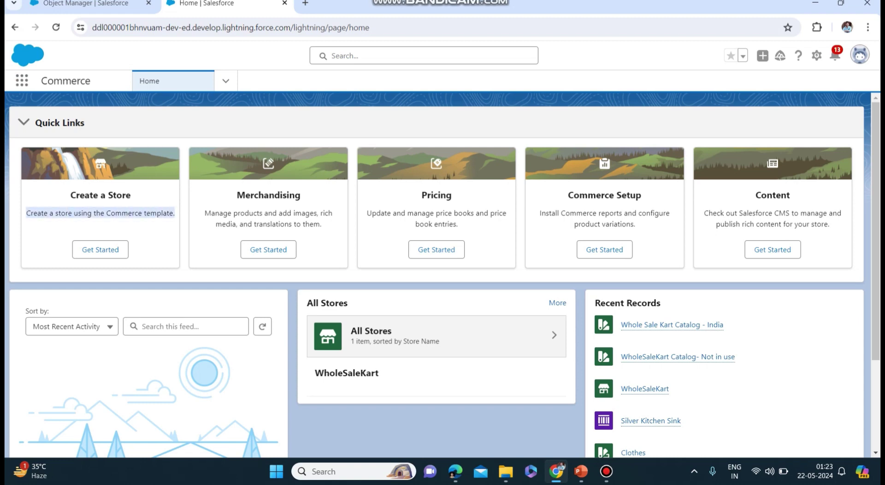
{"action": "double_click", "coordinate": [268, 195]}
{"action": "left_click_drag", "start_coordinate": [205, 213], "coordinate": [320, 224]}
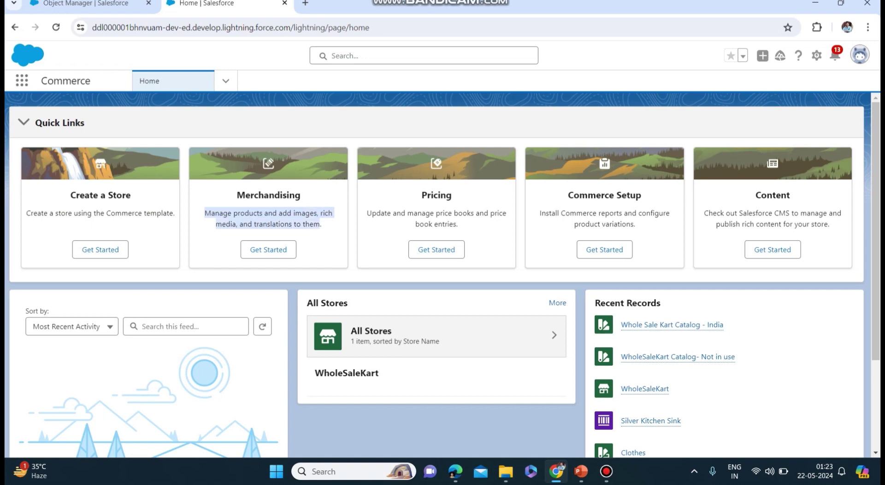
{"action": "double_click", "coordinate": [436, 195]}
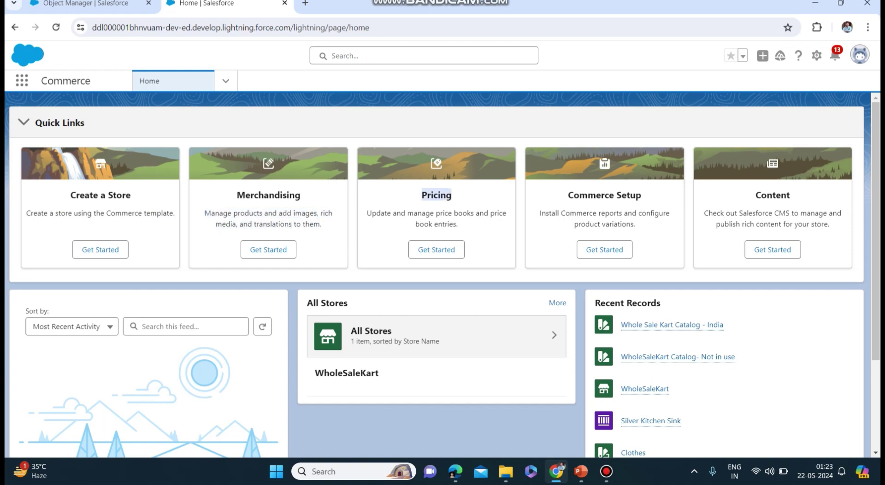
{"action": "left_click_drag", "start_coordinate": [436, 195], "coordinate": [499, 197]}
{"action": "double_click", "coordinate": [592, 194]}
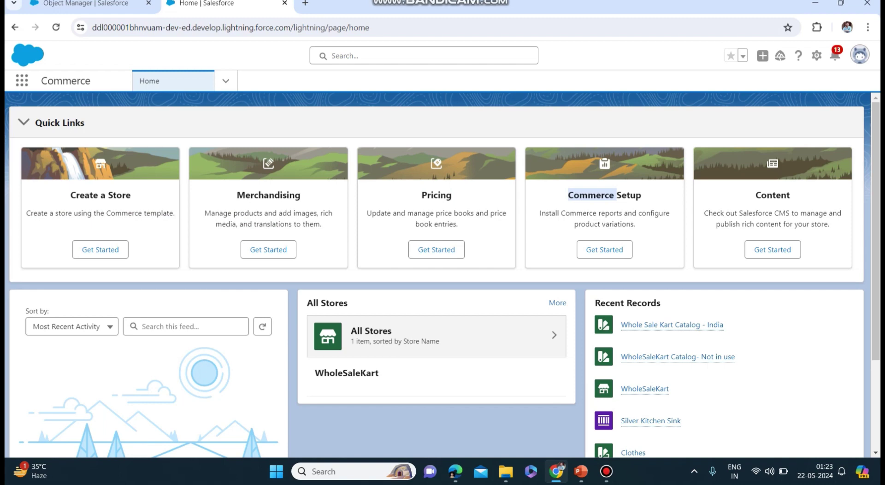
{"action": "double_click", "coordinate": [772, 195]}
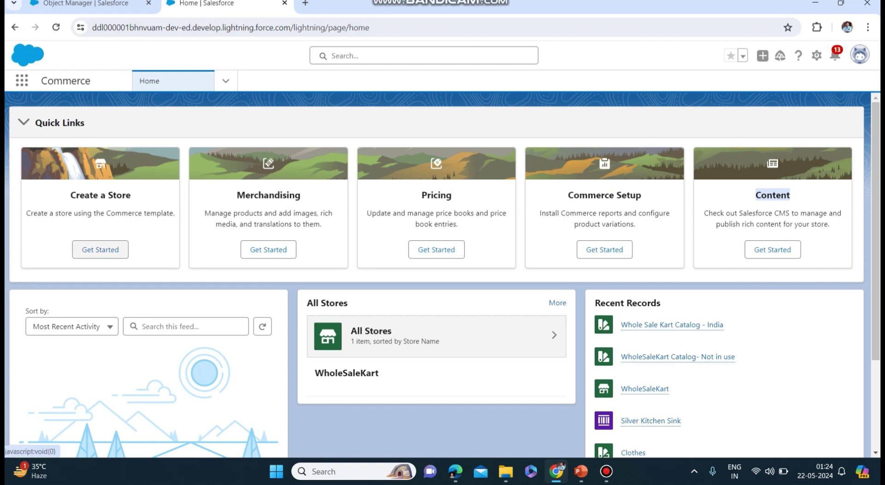
{"action": "left_click", "coordinate": [100, 250]}
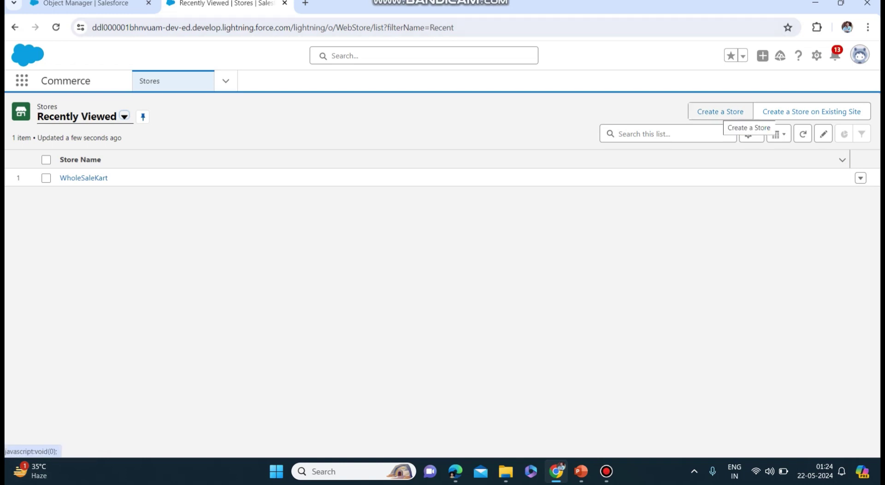
Step: Start a new store and choose the B2B Store type
{"action": "left_click", "coordinate": [719, 111]}
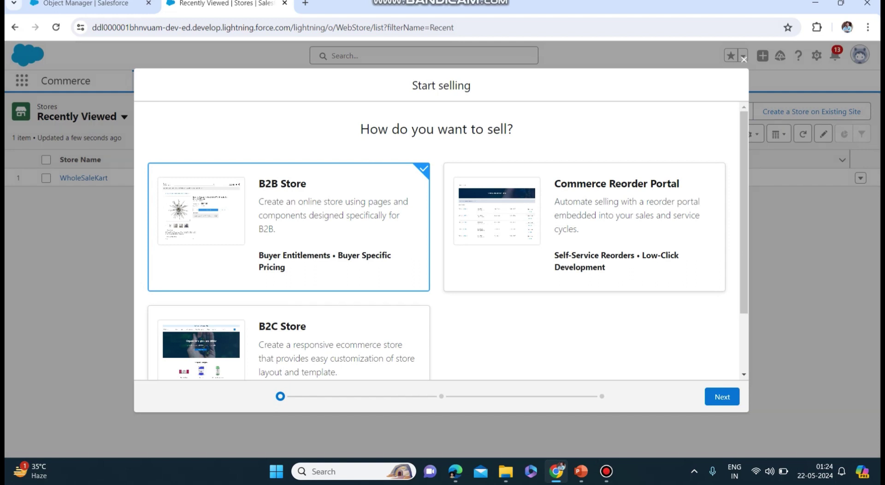
{"action": "scroll", "coordinate": [718, 289], "scroll_direction": "down", "scroll_amount": 2}
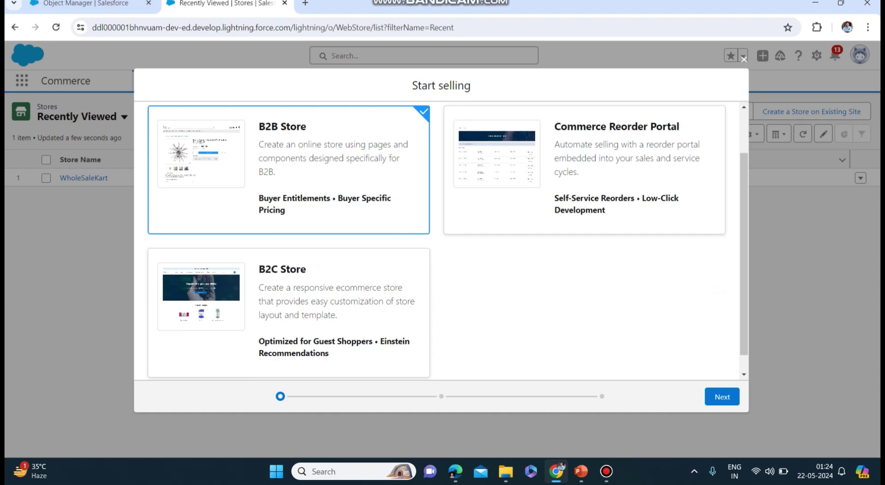
{"action": "left_click", "coordinate": [722, 396]}
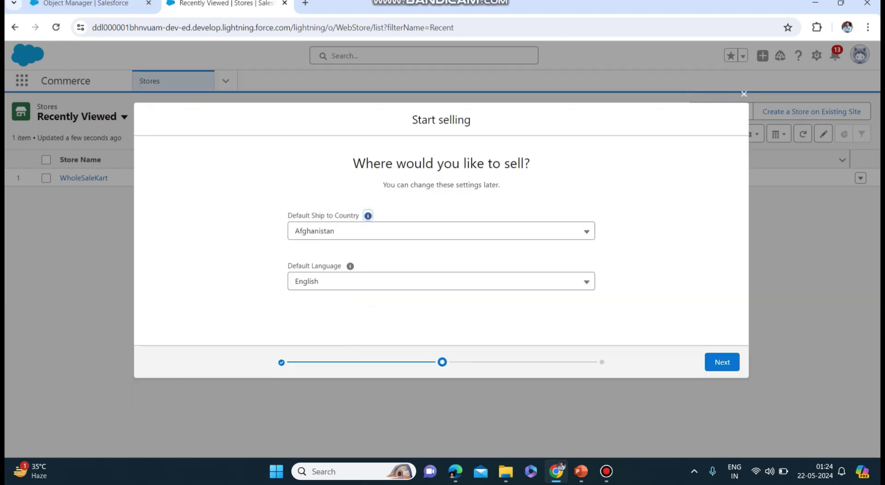
Step: Set the default ship-to country to India, keeping English as the default language
{"action": "key", "text": "Tab"}
{"action": "key", "text": "Down"}
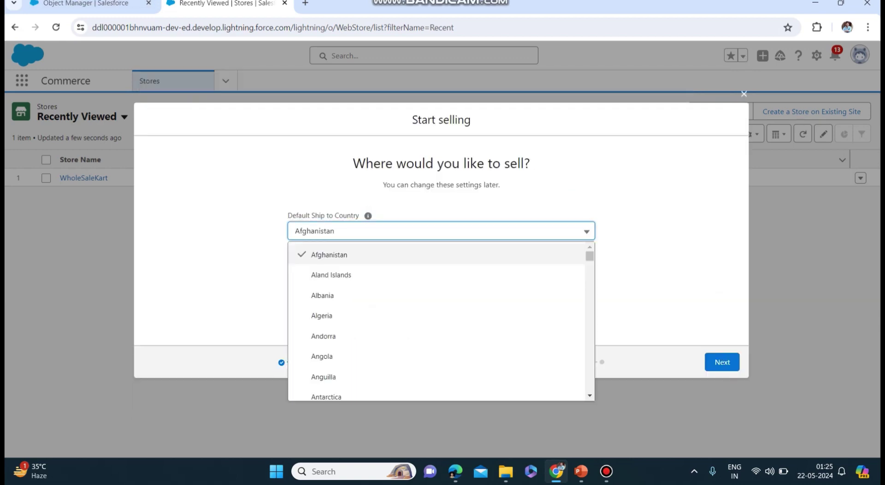
{"action": "type", "text": "in"}
{"action": "key", "text": "Up"}
{"action": "key", "text": "Down"}
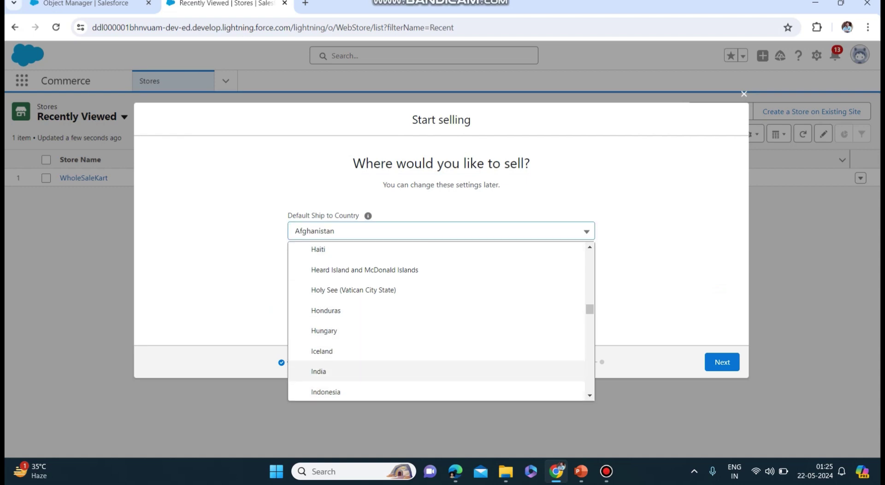
{"action": "key", "text": "Return"}
{"action": "key", "text": "Tab"}
{"action": "key", "text": "Tab"}
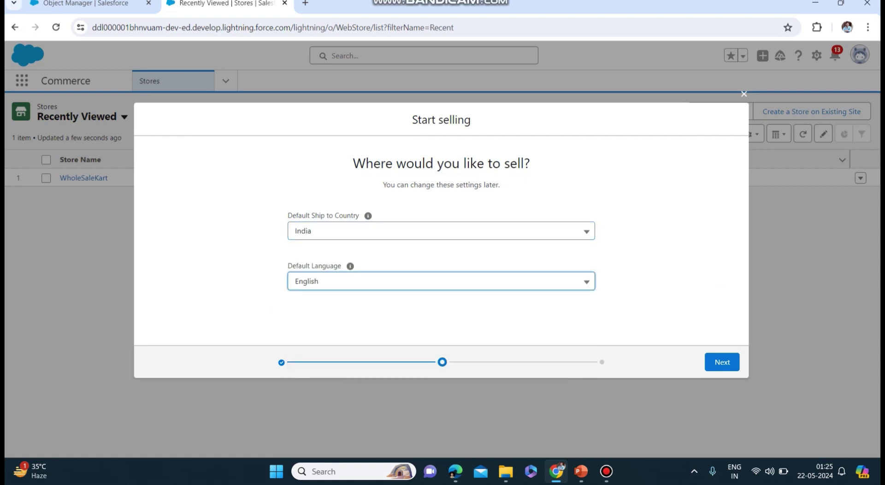
{"action": "key", "text": "Tab"}
{"action": "key", "text": "Return"}
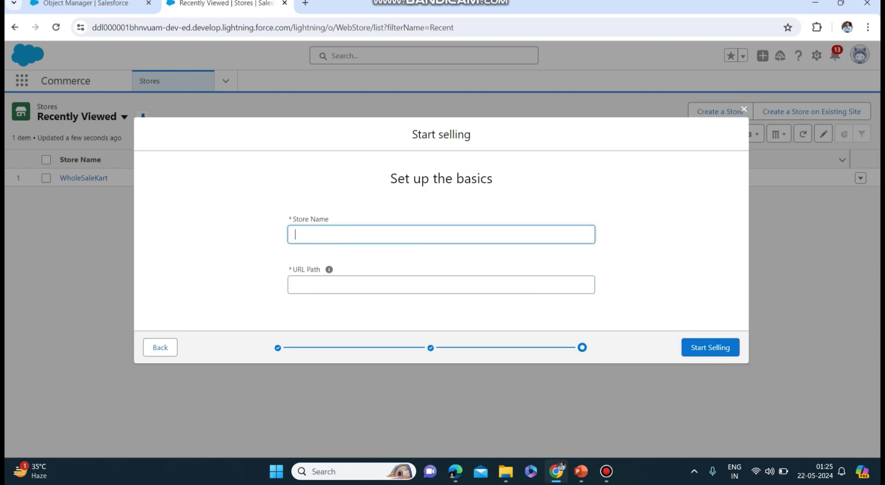
Step: Name the store EcommerceKart, use EcommerceKart as its URL path, and create it
{"action": "type", "text": "EcommerceKart"}
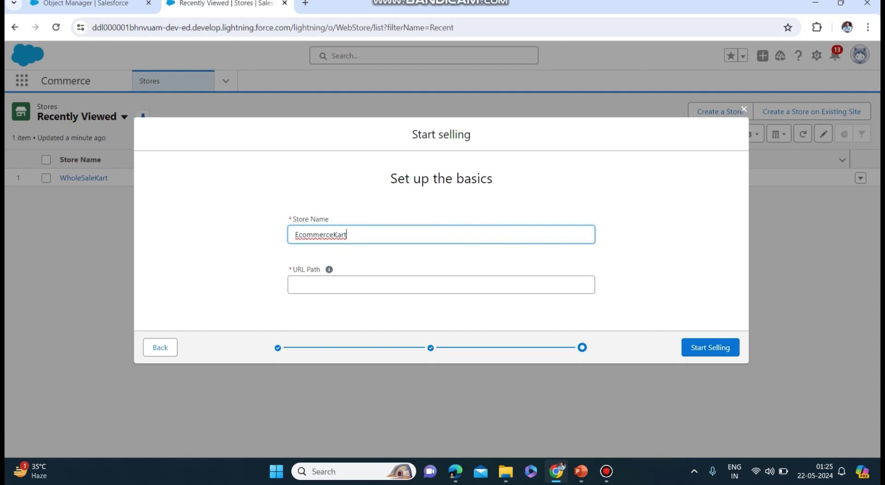
{"action": "key", "text": "ctrl+a"}
{"action": "key", "text": "ctrl+c"}
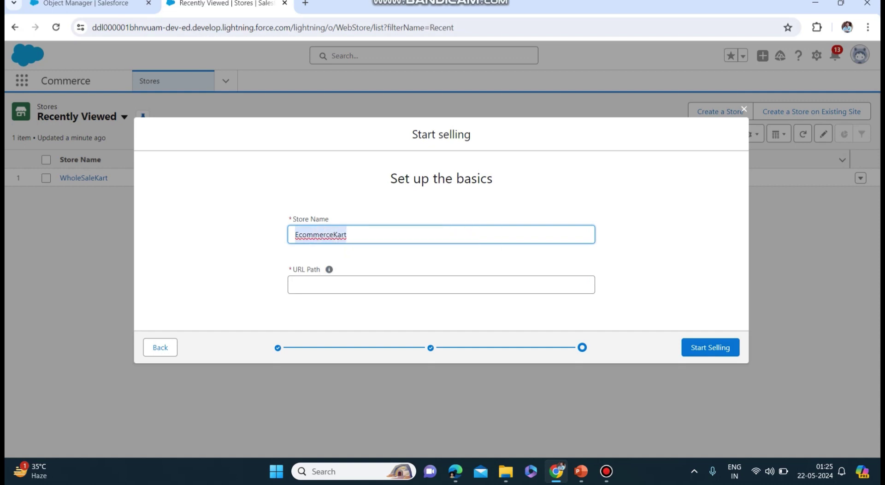
{"action": "left_click", "coordinate": [295, 284]}
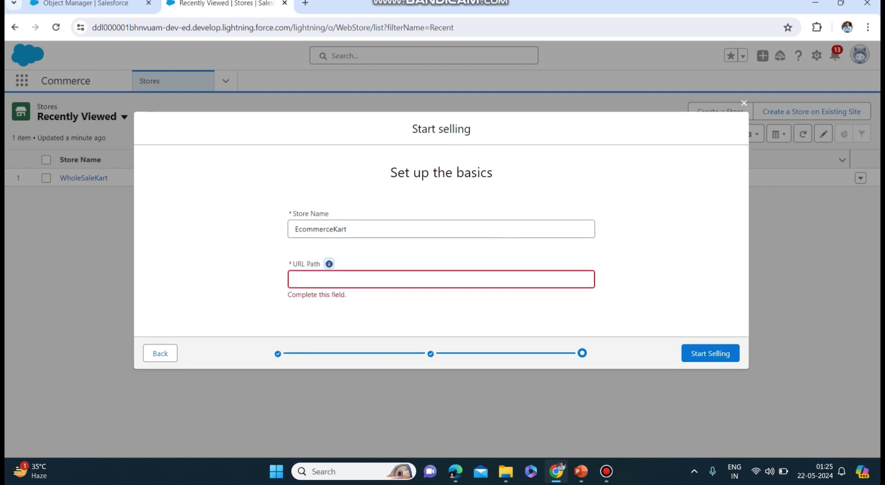
{"action": "key", "text": "ctrl+v"}
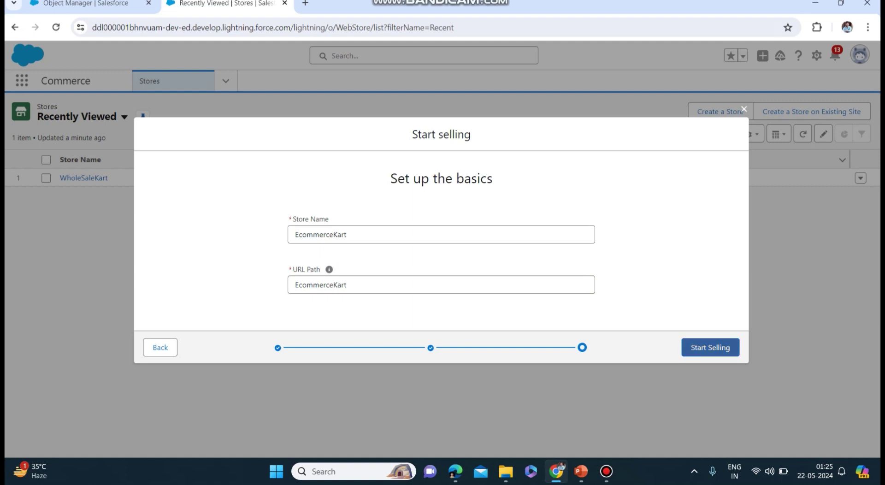
{"action": "key", "text": "Return"}
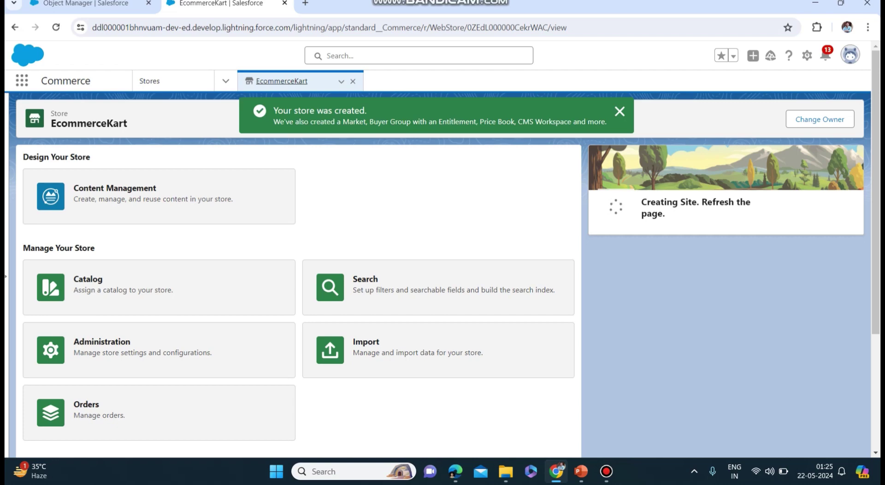
Step: Dismiss the store-created notice and highlight the site-creation status message
{"action": "left_click", "coordinate": [620, 111]}
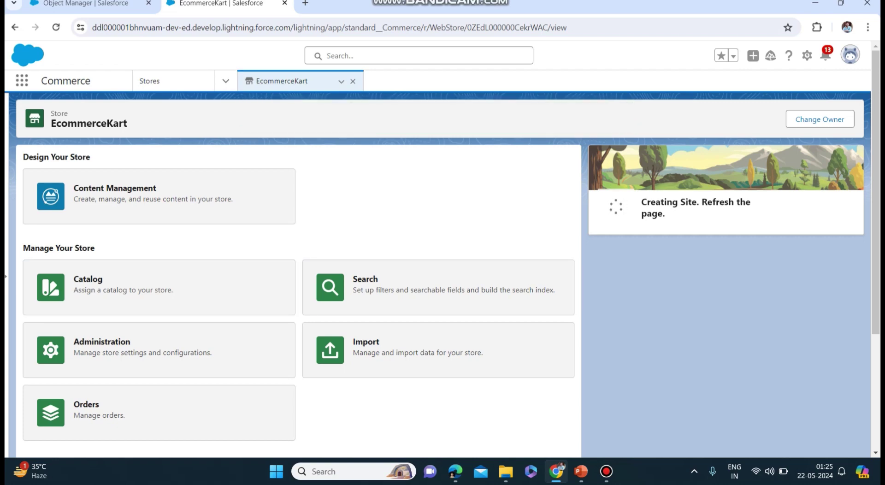
{"action": "left_click_drag", "start_coordinate": [641, 202], "coordinate": [665, 214]}
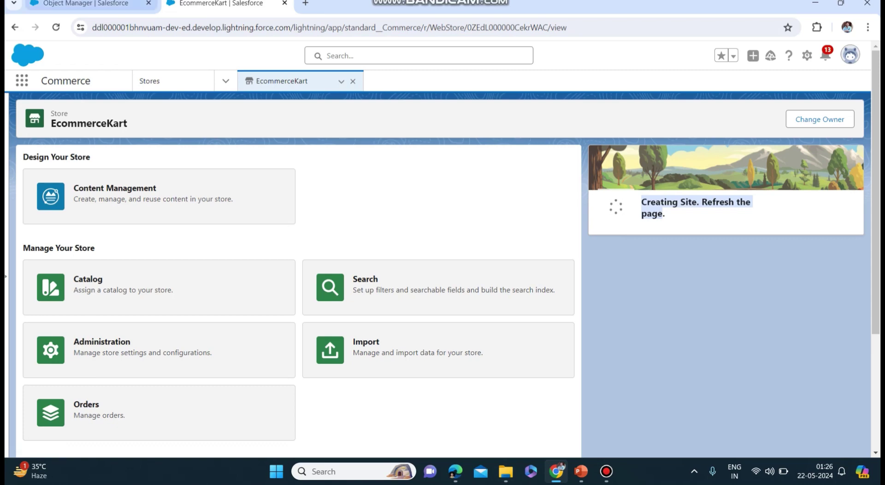
Step: Open Setup from the gear menu and reach Digital Experiences > All Sites via Quick Find 'digi'
{"action": "left_click", "coordinate": [85, 4]}
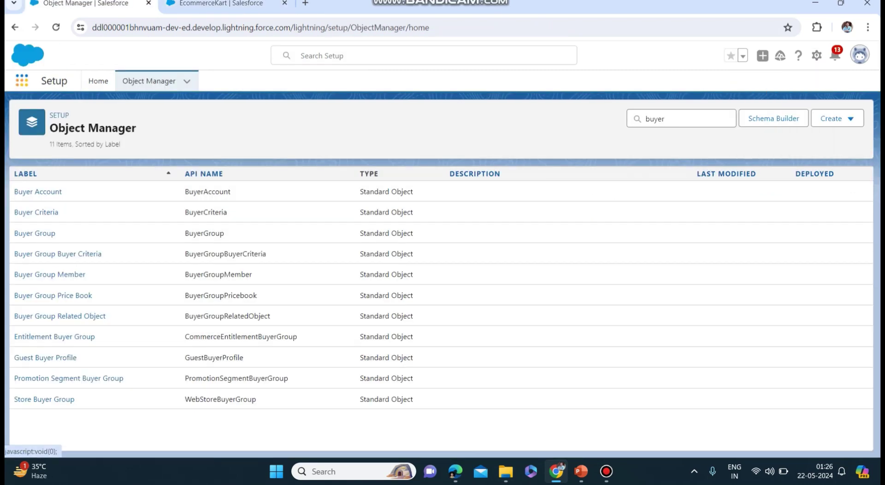
{"action": "left_click", "coordinate": [22, 81]}
{"action": "left_click", "coordinate": [816, 55]}
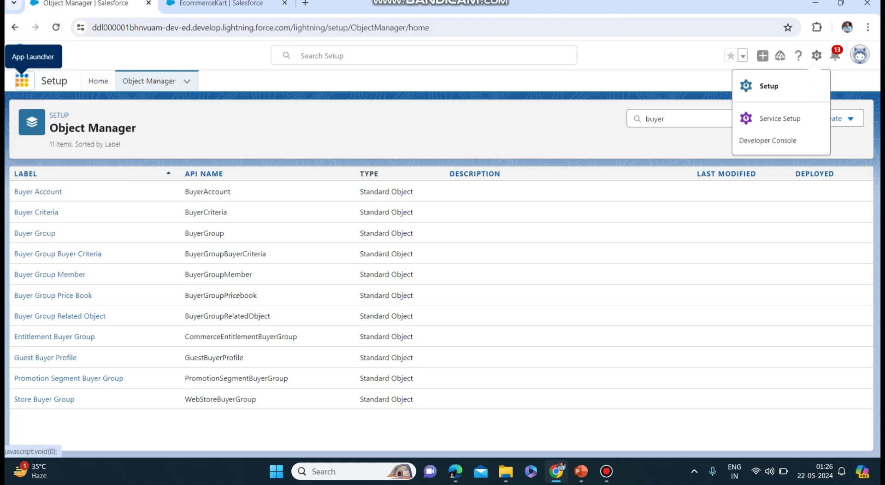
{"action": "left_click", "coordinate": [762, 85]}
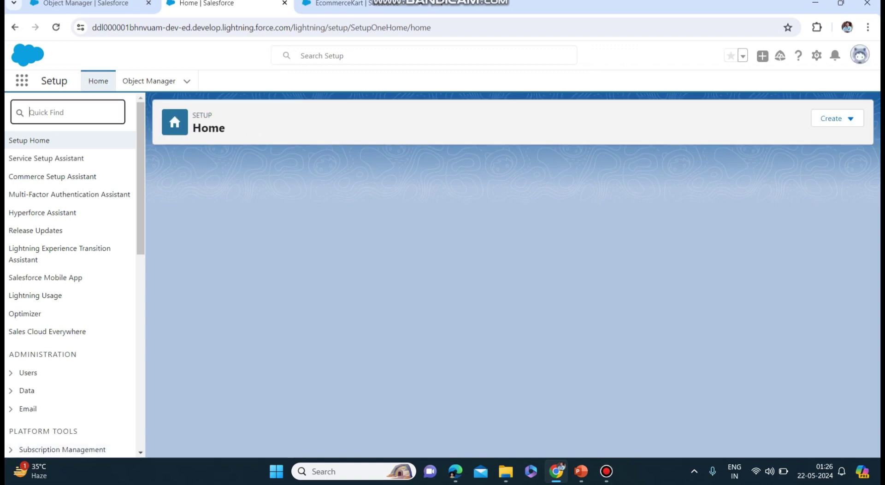
{"action": "type", "text": "digi"}
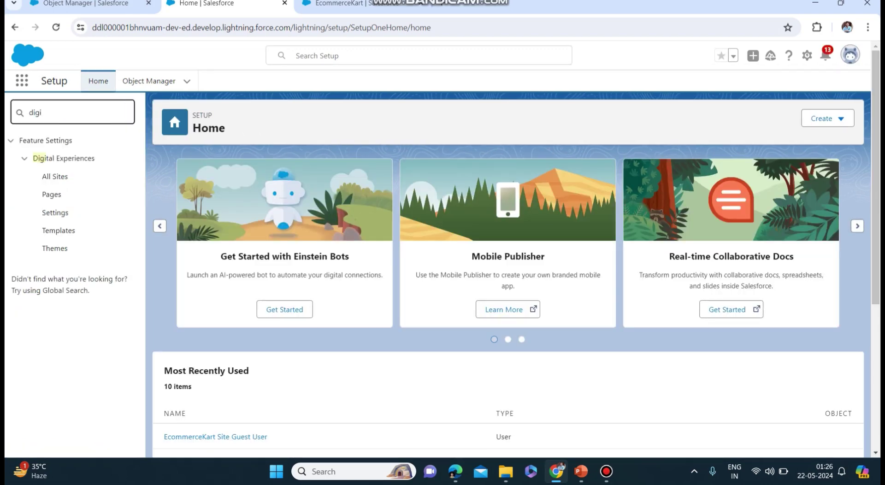
{"action": "left_click", "coordinate": [64, 158]}
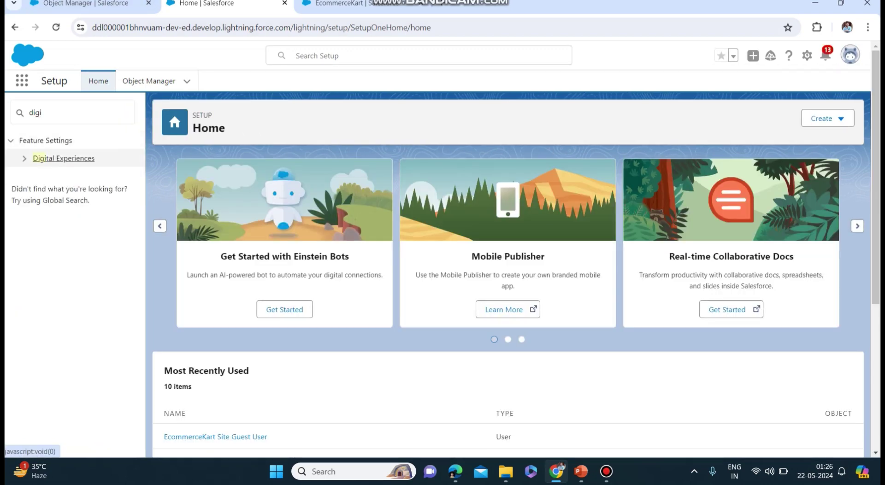
{"action": "left_click", "coordinate": [64, 158]}
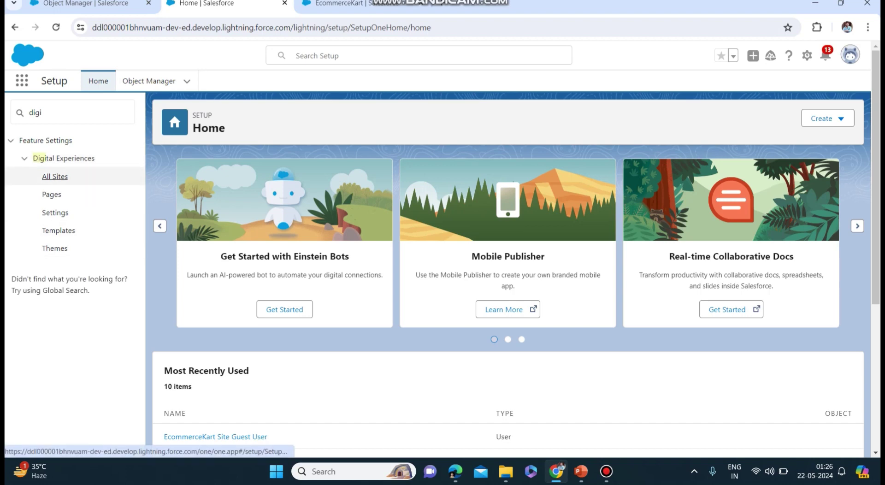
{"action": "left_click", "coordinate": [55, 177]}
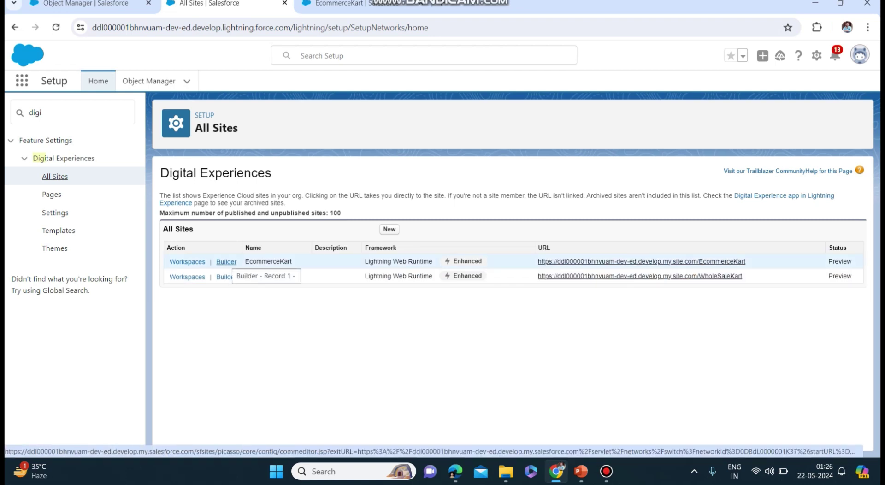
Step: Open EcommerceKart in Experience Builder, dismissing What's New and reloading the builder
{"action": "left_click", "coordinate": [231, 262]}
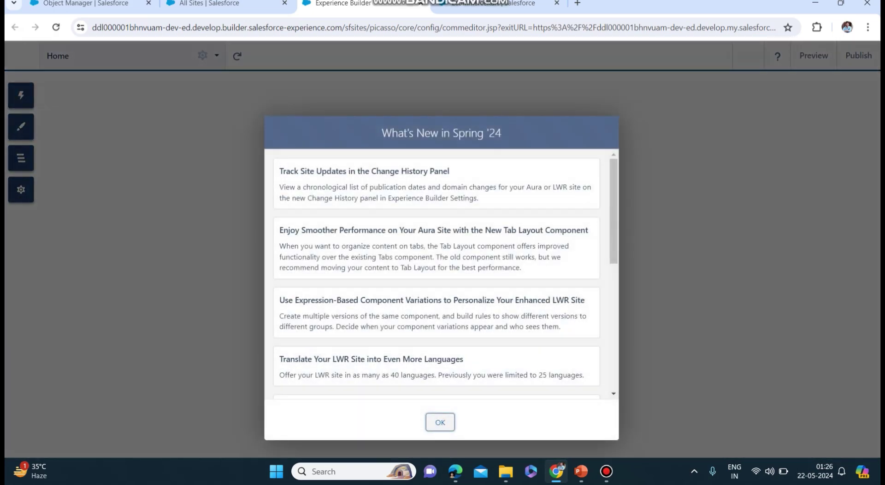
{"action": "key", "text": "Return"}
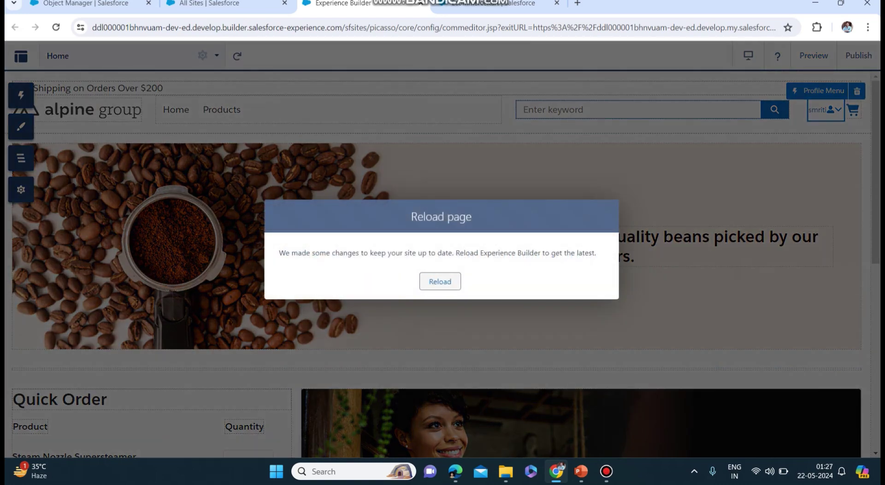
{"action": "left_click", "coordinate": [440, 281]}
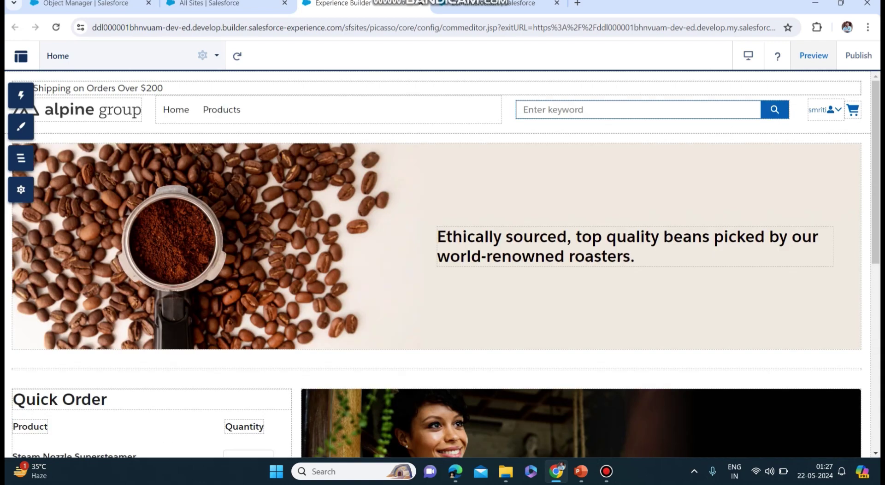
{"action": "left_click", "coordinate": [814, 56]}
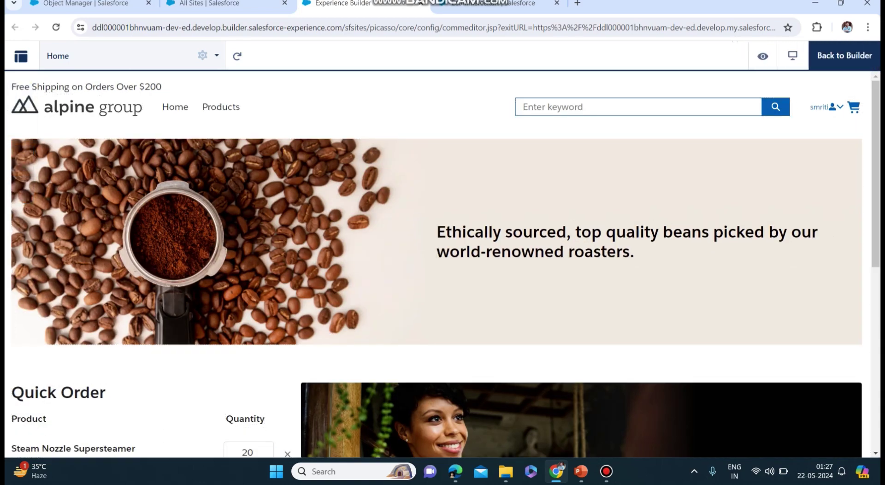
{"action": "scroll", "coordinate": [442, 294], "scroll_direction": "down", "scroll_amount": 10}
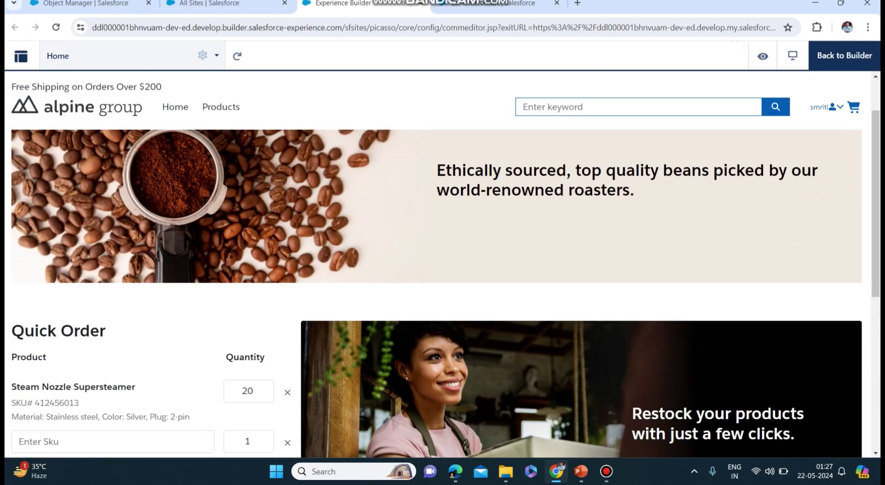
{"action": "scroll", "coordinate": [441, 293], "scroll_direction": "up", "scroll_amount": 9}
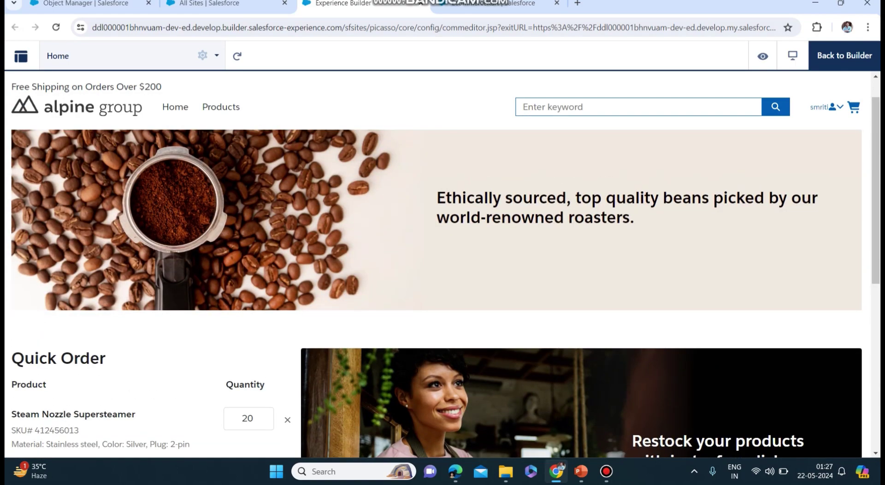
{"action": "scroll", "coordinate": [442, 293], "scroll_direction": "down", "scroll_amount": 8}
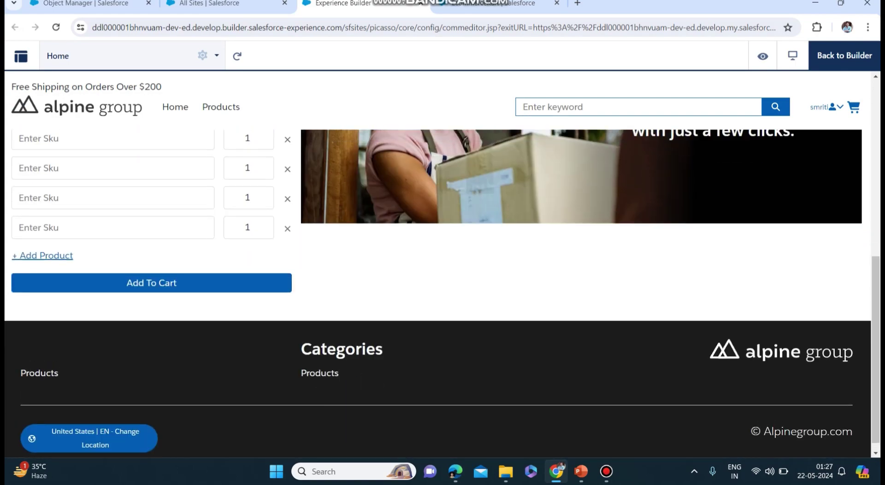
{"action": "scroll", "coordinate": [442, 294], "scroll_direction": "up", "scroll_amount": 5}
{"action": "scroll", "coordinate": [442, 293], "scroll_direction": "up", "scroll_amount": 2}
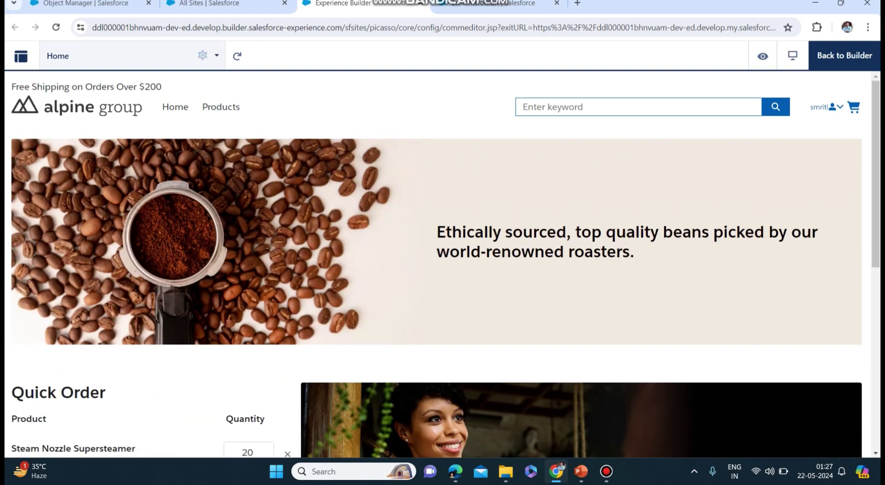
{"action": "scroll", "coordinate": [442, 293], "scroll_direction": "down", "scroll_amount": 5}
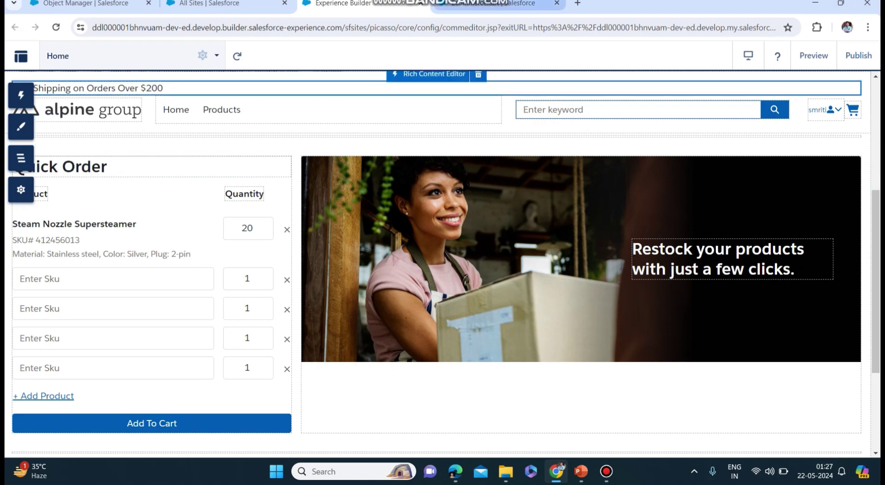
Step: Bring the EcommerceKart store page tab back to the front and scroll through it
{"action": "left_click", "coordinate": [498, 4]}
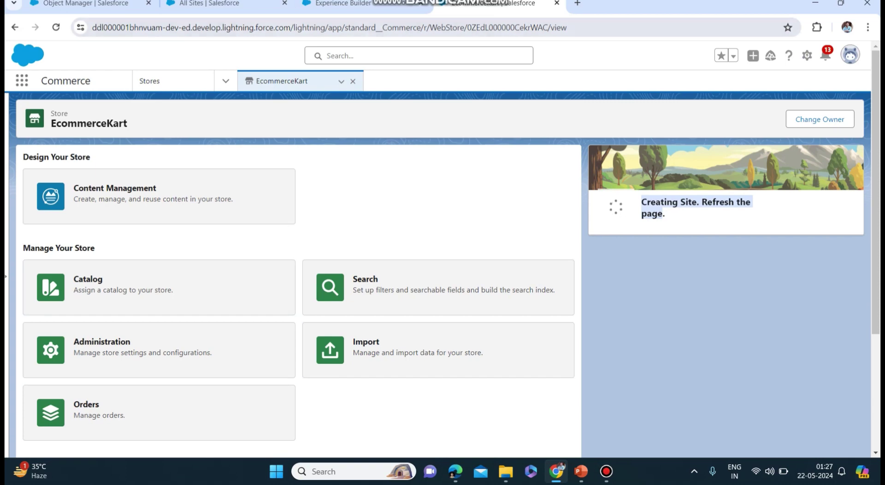
{"action": "key", "text": "ctrl+shift+Tab"}
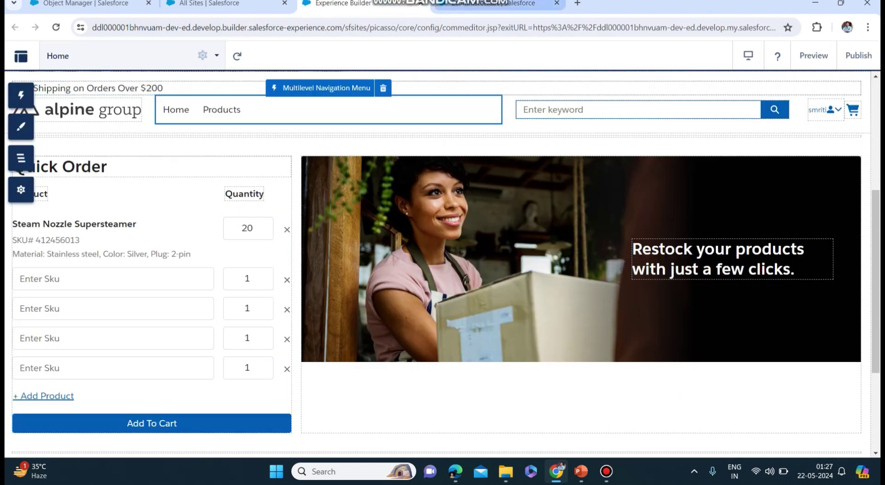
{"action": "key", "text": "ctrl+Tab"}
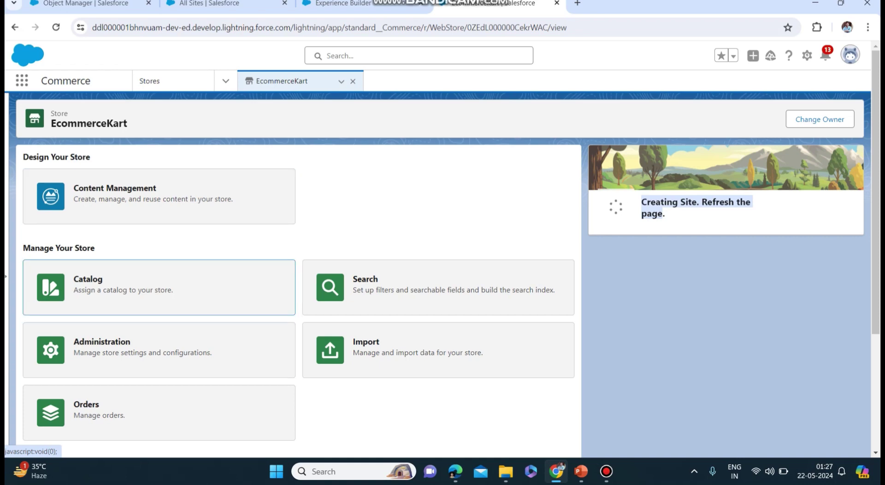
{"action": "scroll", "coordinate": [159, 287], "scroll_direction": "down", "scroll_amount": 1}
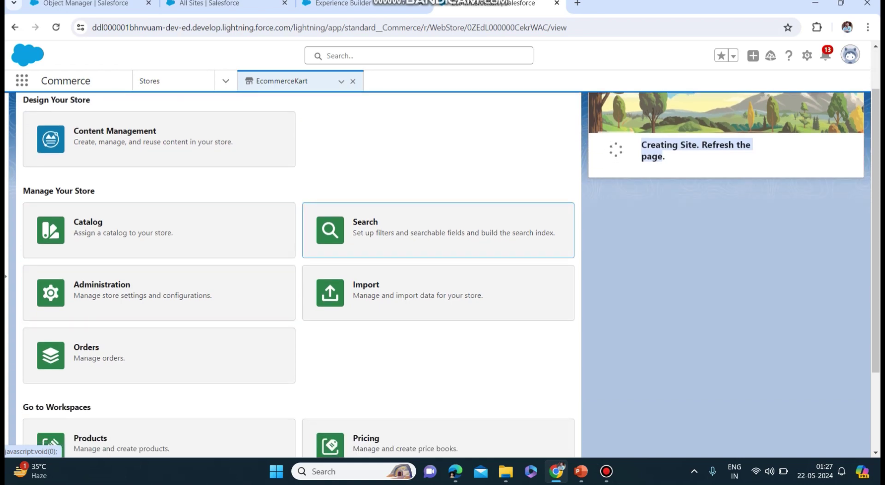
{"action": "scroll", "coordinate": [159, 295], "scroll_direction": "down", "scroll_amount": 2}
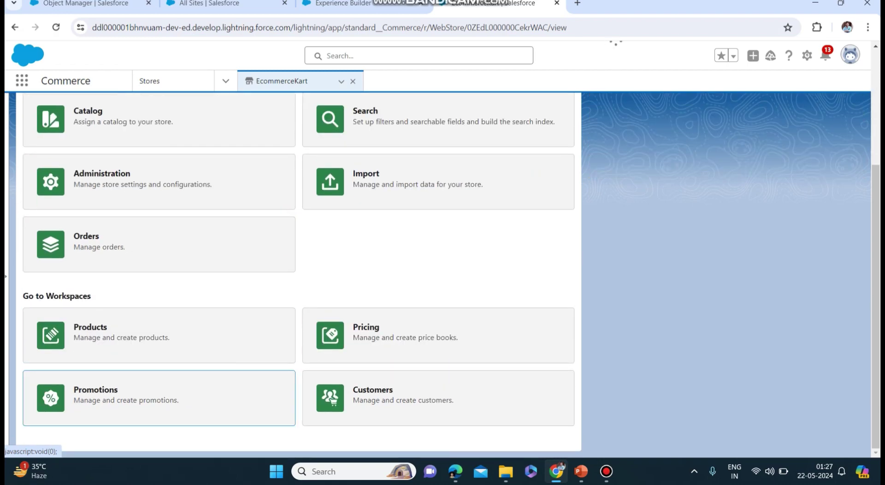
{"action": "scroll", "coordinate": [159, 369], "scroll_direction": "up", "scroll_amount": 3}
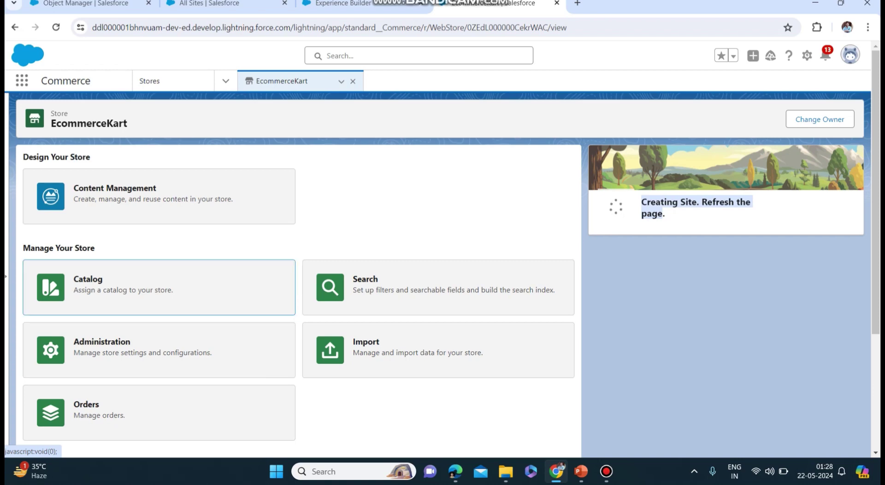
Step: Try saving a store catalog linking EcommerceKart Catalog to the EcommerceKart store
{"action": "left_click", "coordinate": [159, 287]}
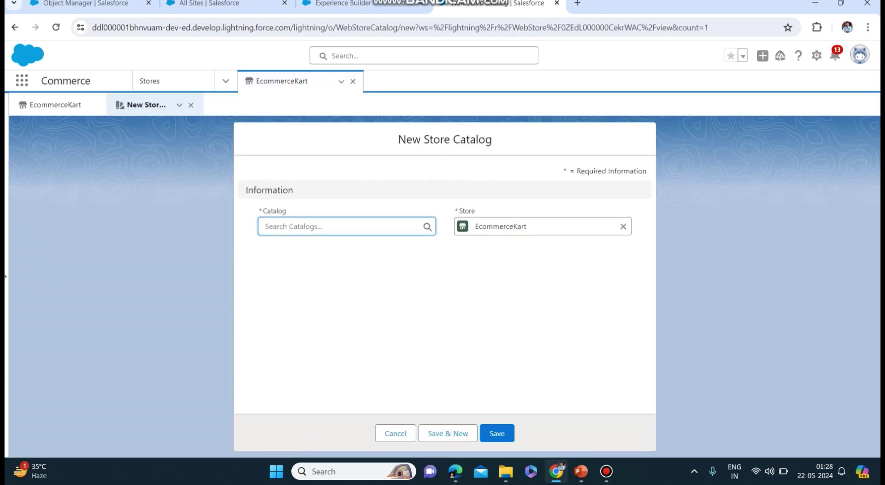
{"action": "type", "text": "Ecomm"}
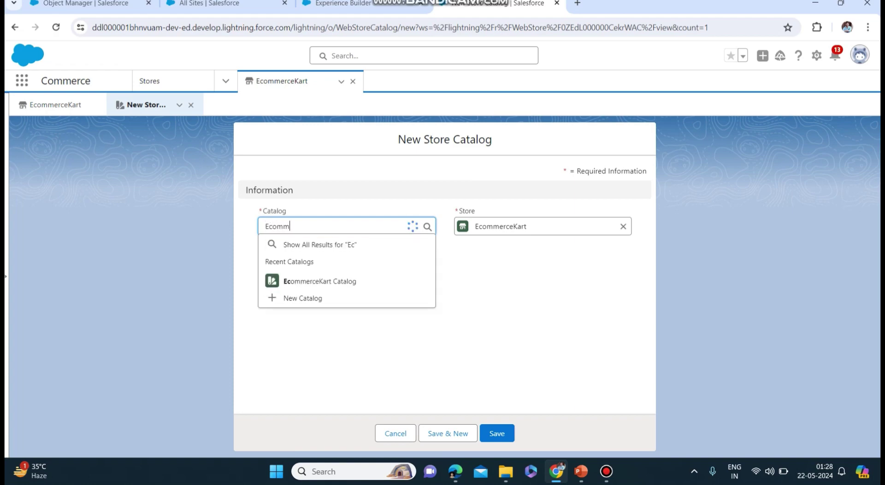
{"action": "type", "text": "erce"}
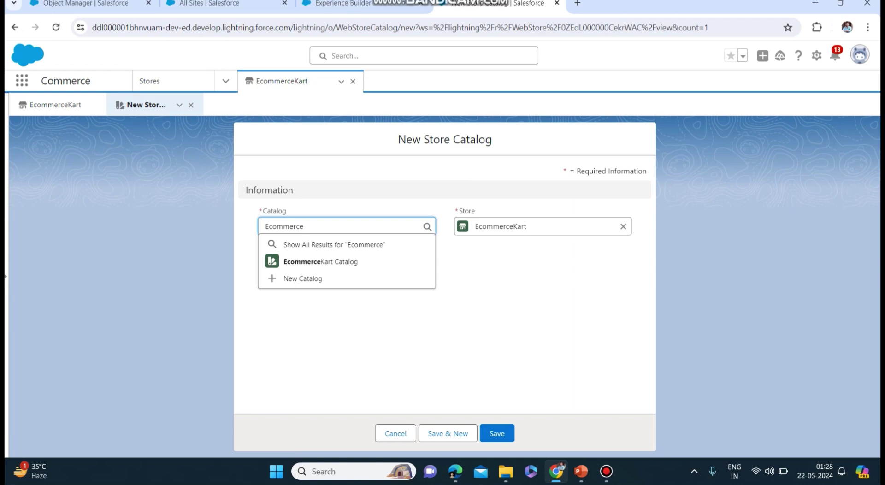
{"action": "type", "text": " Kart "}
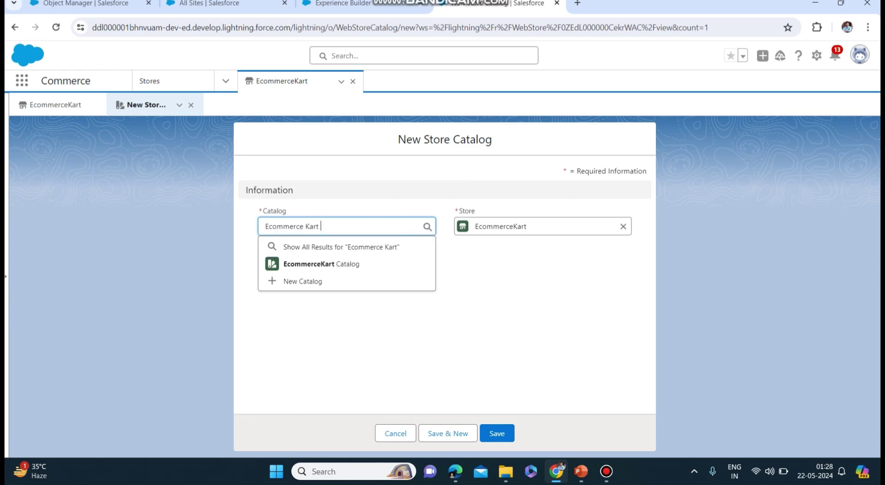
{"action": "type", "text": "Catalog"}
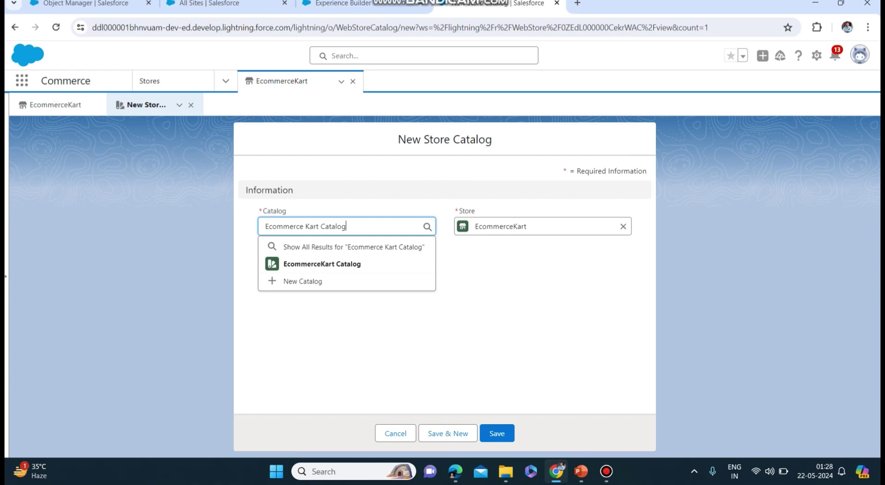
{"action": "key", "text": "Tab"}
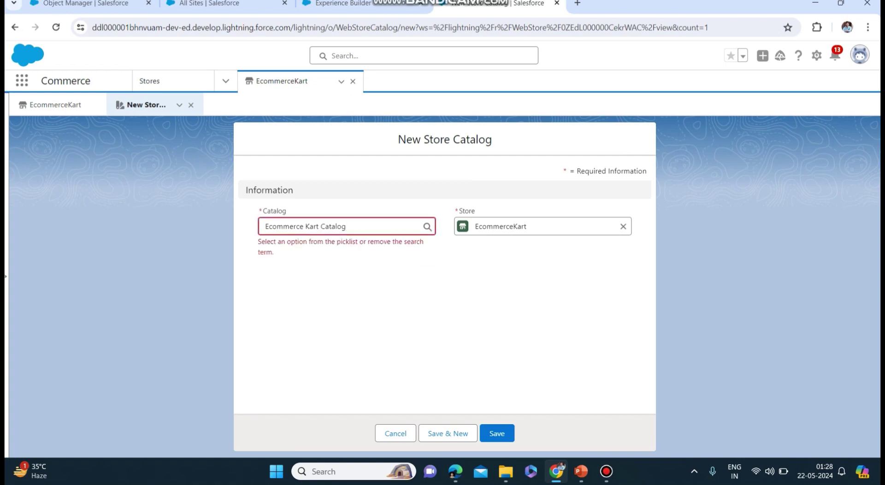
{"action": "left_click", "coordinate": [346, 226]}
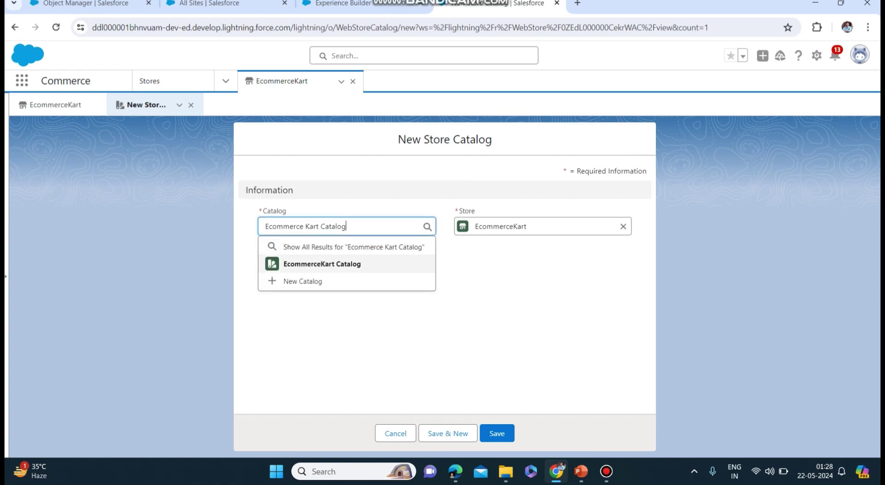
{"action": "key", "text": "Return"}
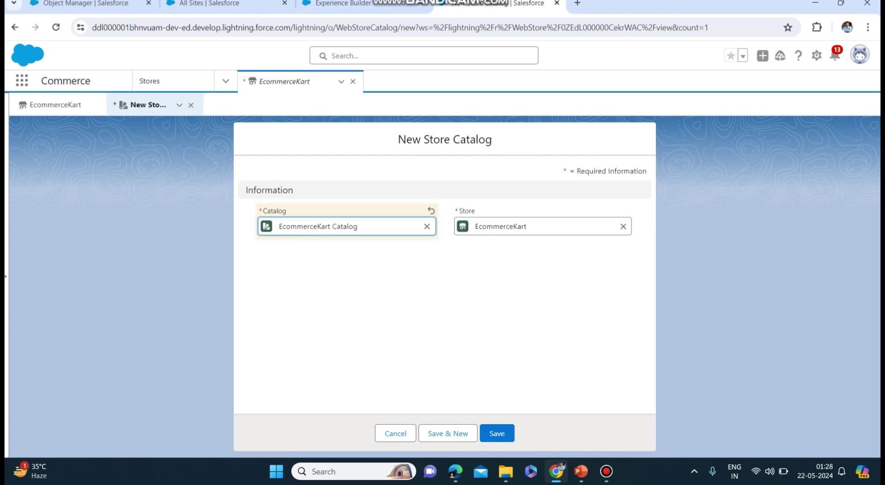
{"action": "left_click", "coordinate": [544, 227]}
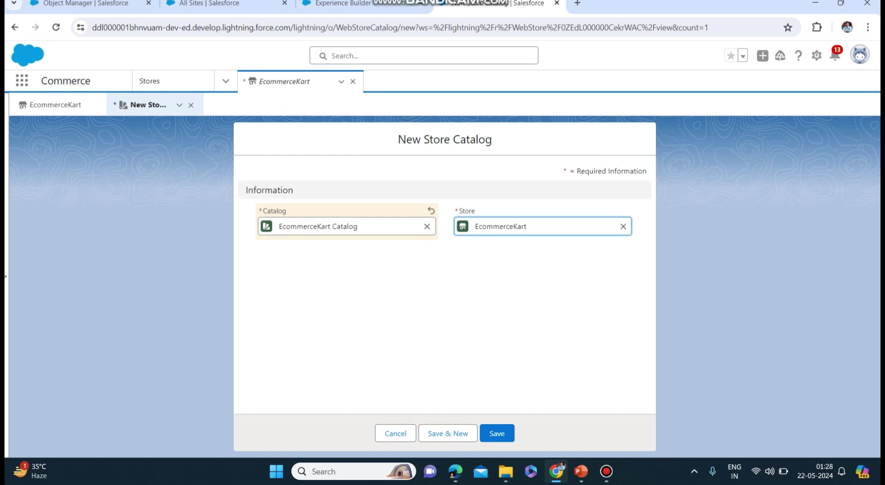
{"action": "left_click", "coordinate": [497, 433]}
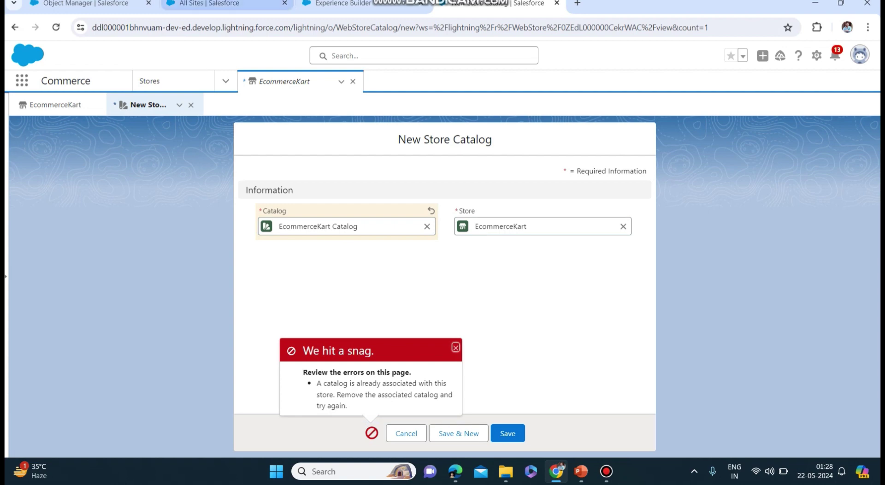
Step: Go to the Catalogs page and open the EcommerceKart Catalog record
{"action": "left_click", "coordinate": [226, 81]}
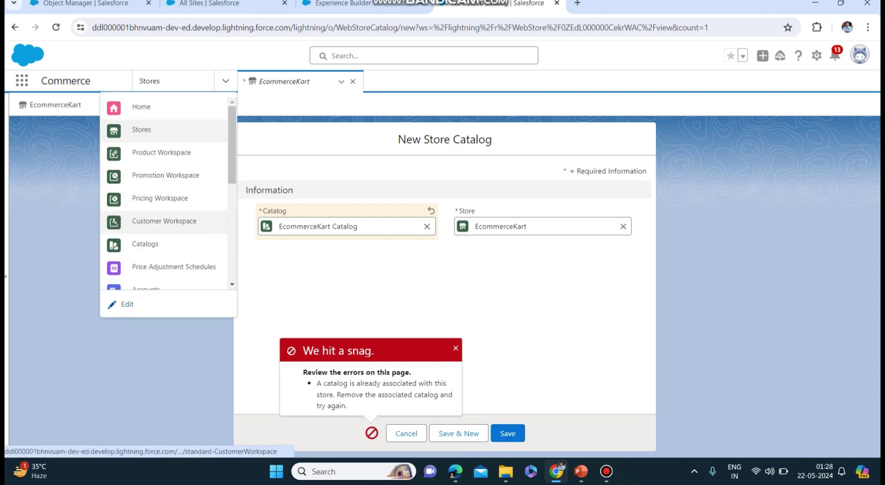
{"action": "left_click", "coordinate": [145, 244]}
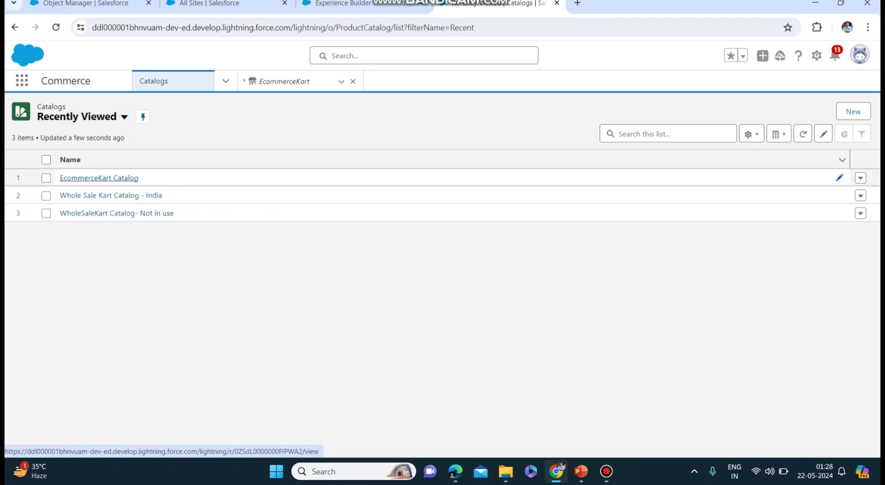
{"action": "left_click", "coordinate": [99, 177]}
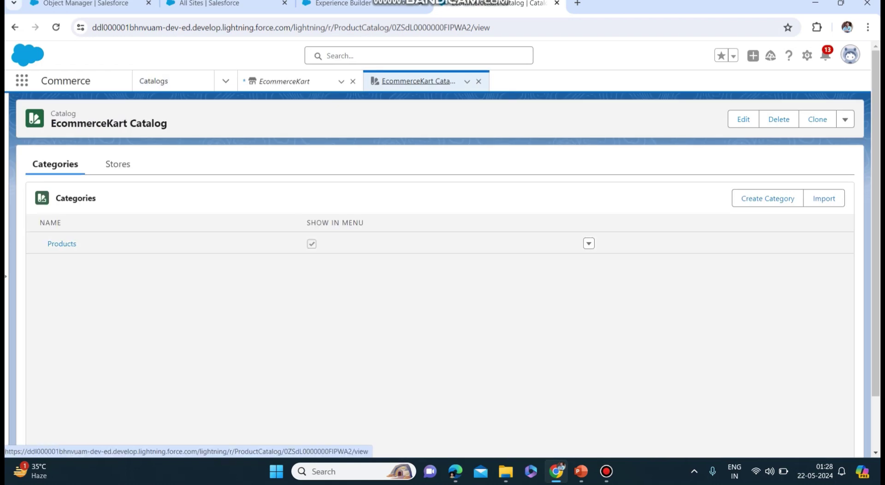
Step: From the Catalogs list, attempt to delete EcommerceKart Catalog and close the resulting error
{"action": "key", "text": "alt+Left"}
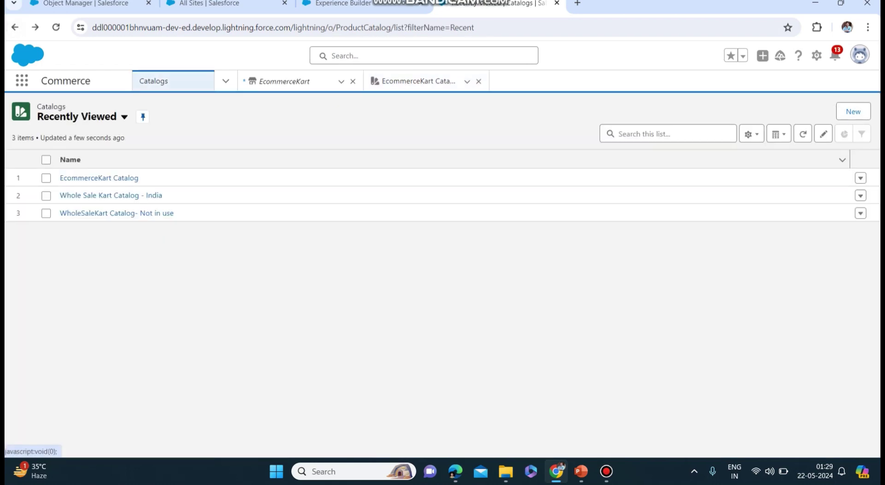
{"action": "left_click", "coordinate": [860, 178]}
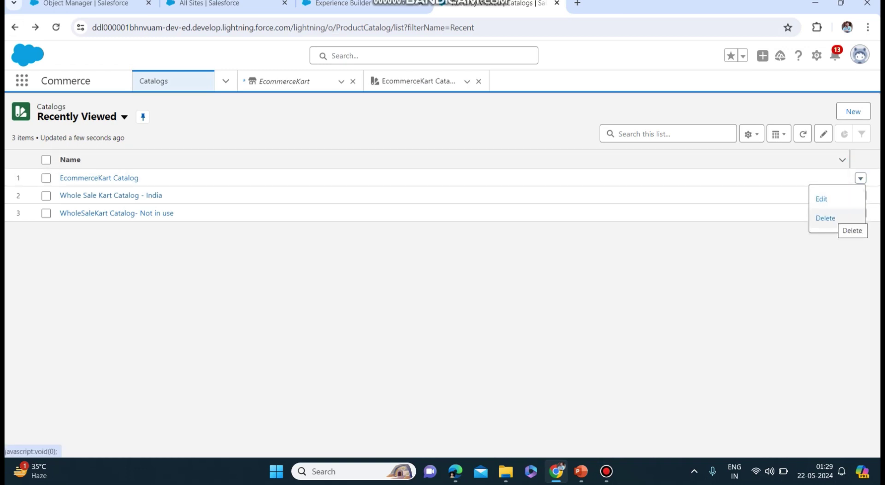
{"action": "left_click", "coordinate": [825, 218]}
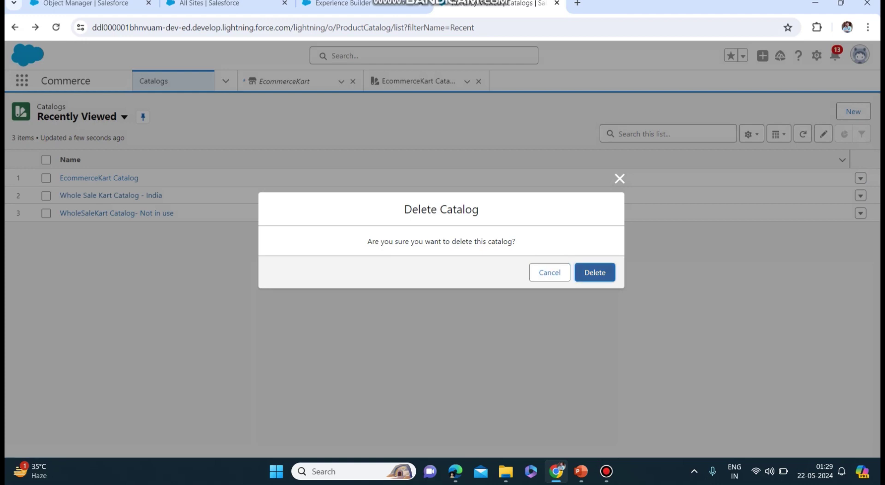
{"action": "left_click", "coordinate": [595, 272]}
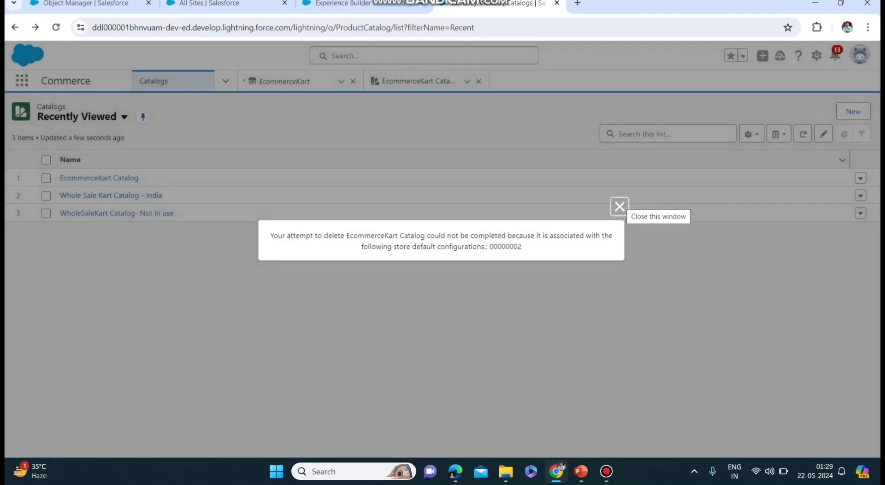
{"action": "left_click", "coordinate": [619, 206]}
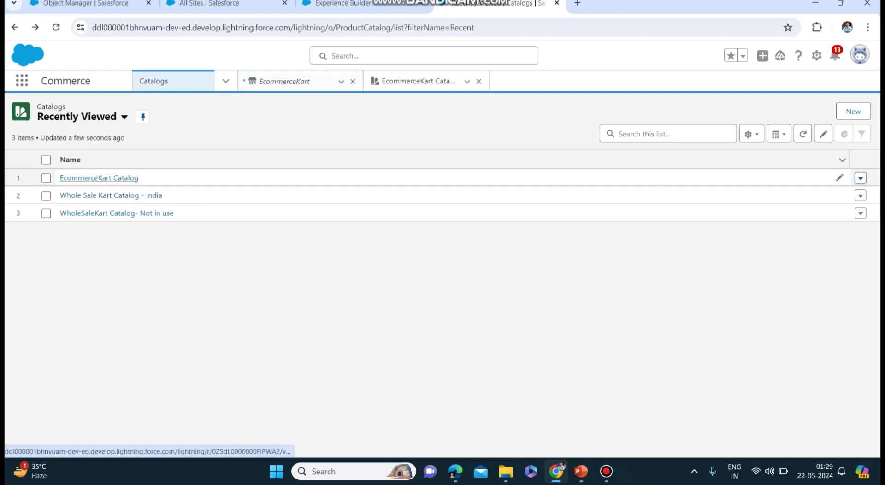
Step: Remove the EcommerceKart store assignment from EcommerceKart Catalog's Stores tab
{"action": "left_click", "coordinate": [99, 178]}
{"action": "left_click", "coordinate": [118, 164]}
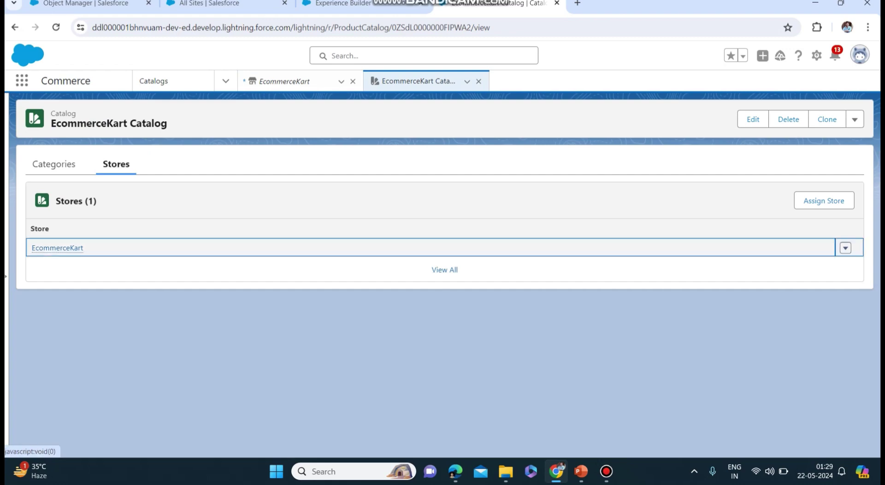
{"action": "left_click", "coordinate": [845, 248]}
{"action": "left_click", "coordinate": [810, 240]}
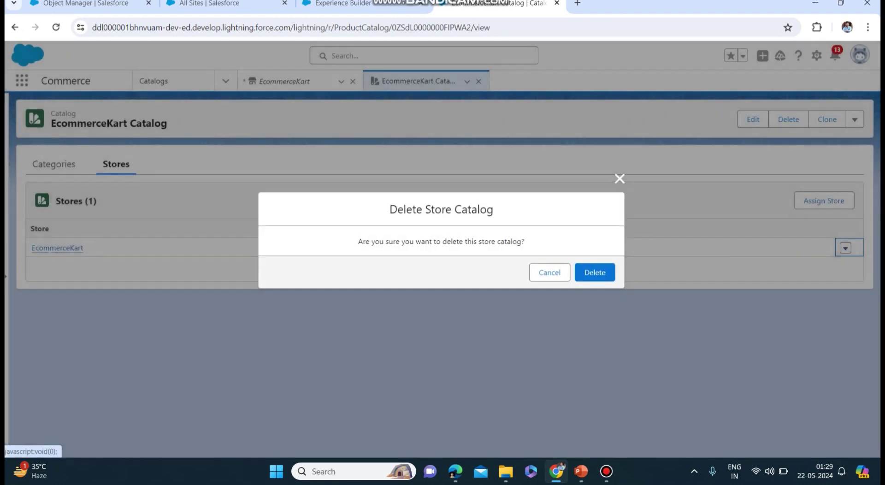
{"action": "left_click", "coordinate": [595, 272]}
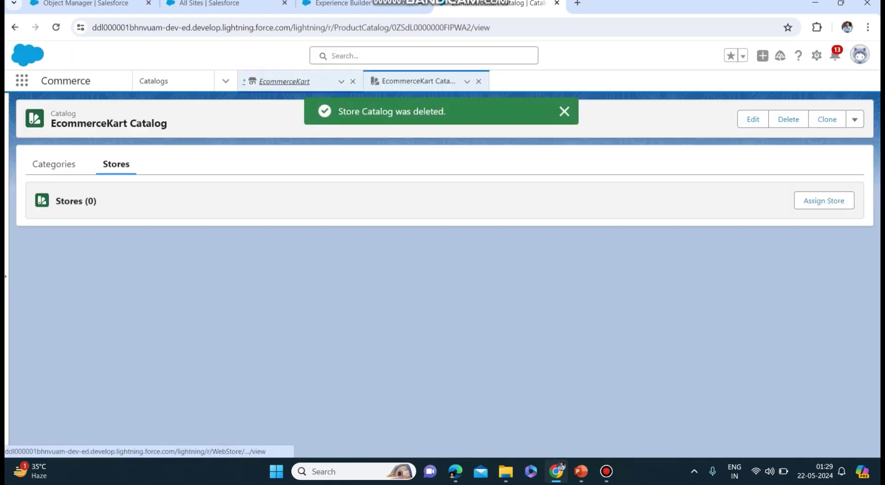
Step: Save the pending New Store Catalog form for EcommerceKart, then reopen EcommerceKart Catalog
{"action": "left_click", "coordinate": [285, 82]}
{"action": "left_click", "coordinate": [540, 226]}
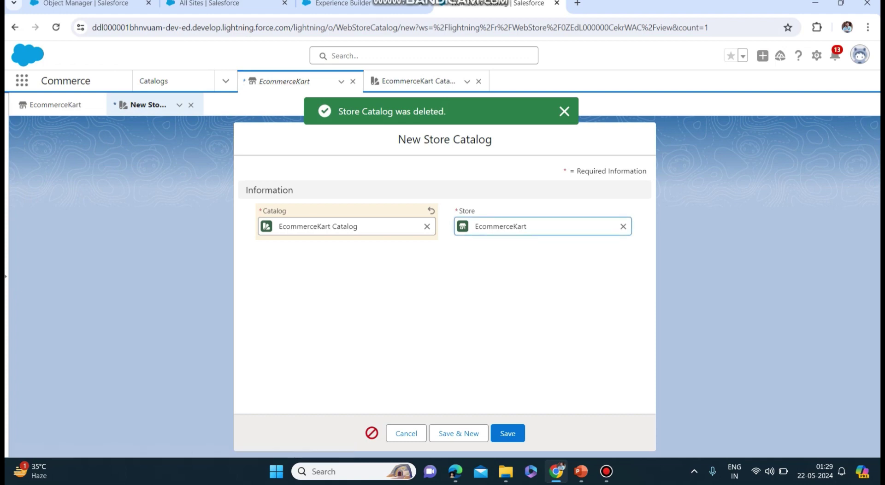
{"action": "left_click", "coordinate": [508, 433]}
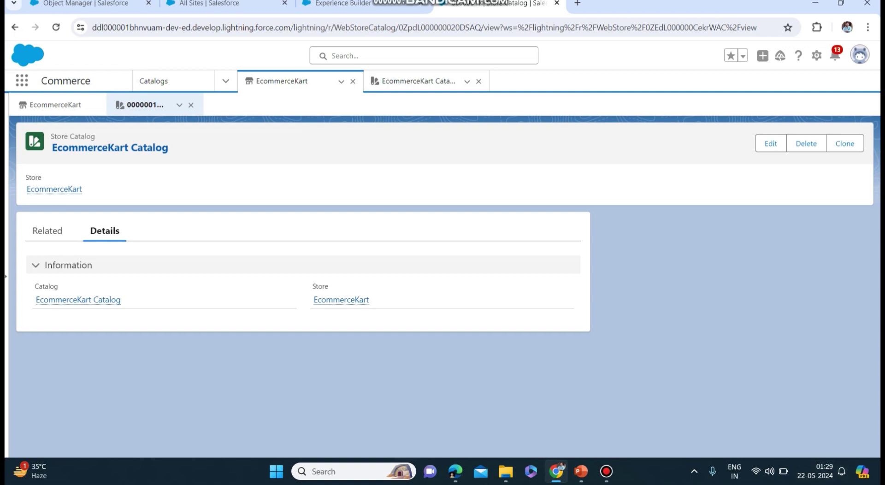
{"action": "left_click", "coordinate": [153, 81]}
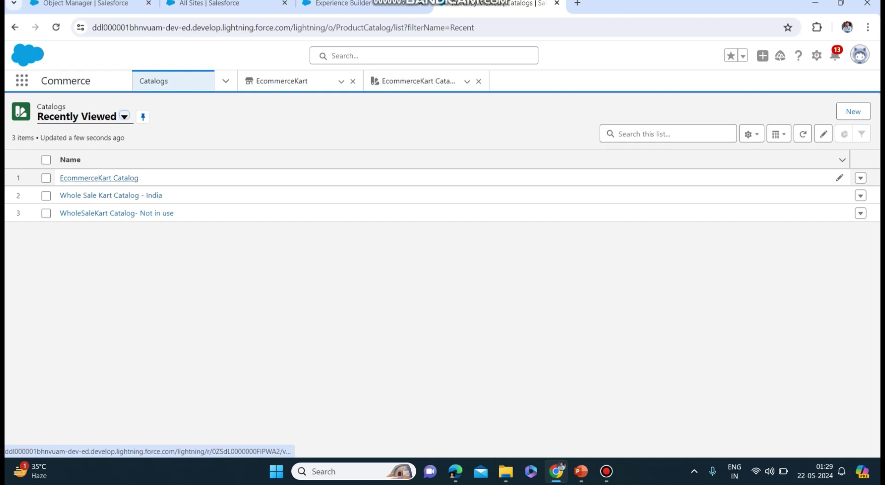
{"action": "left_click", "coordinate": [277, 27]}
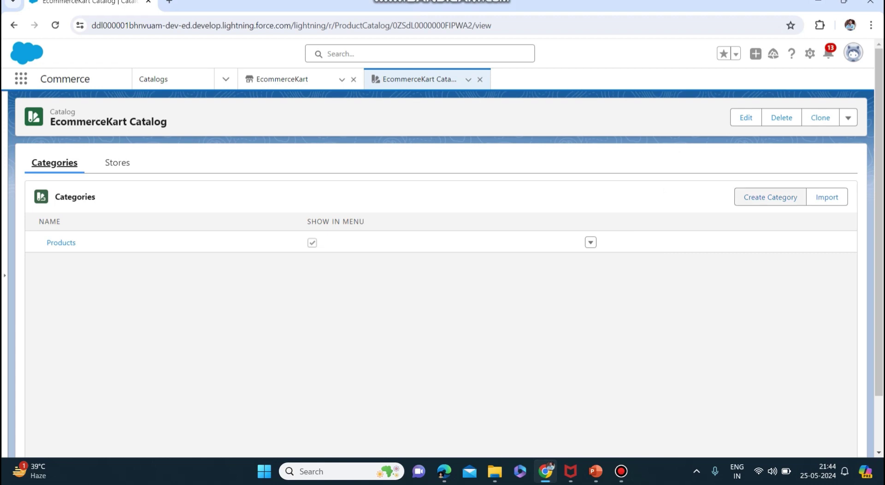
Step: Fill a new category: name Home Decor, description 'Home related items avaialable', sort order 20
{"action": "left_click", "coordinate": [770, 197]}
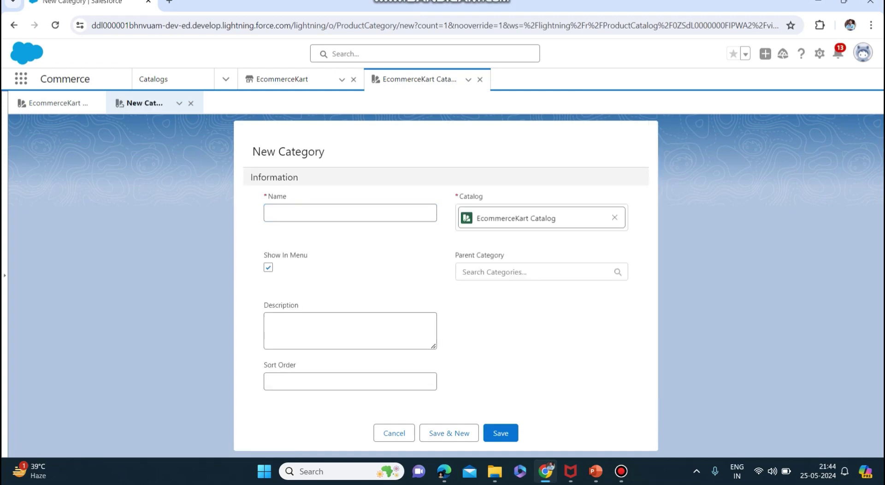
{"action": "left_click", "coordinate": [350, 213]}
{"action": "type", "text": "Home Do"}
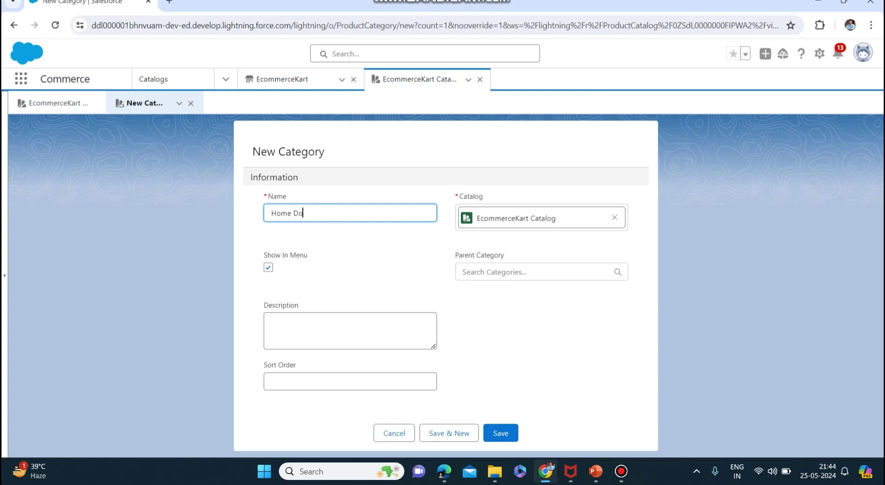
{"action": "key", "text": "BackSpace"}
{"action": "type", "text": "ecor"}
{"action": "type", "text": "H"}
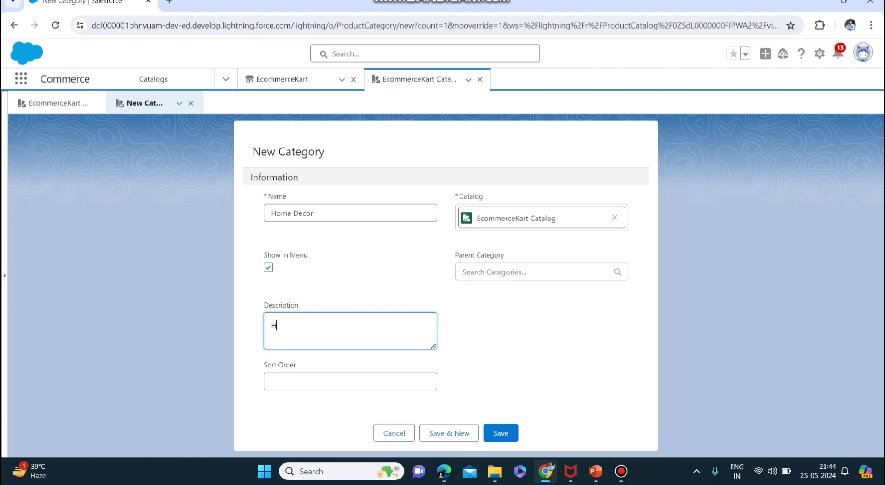
{"action": "type", "text": "ome related items avaialable"}
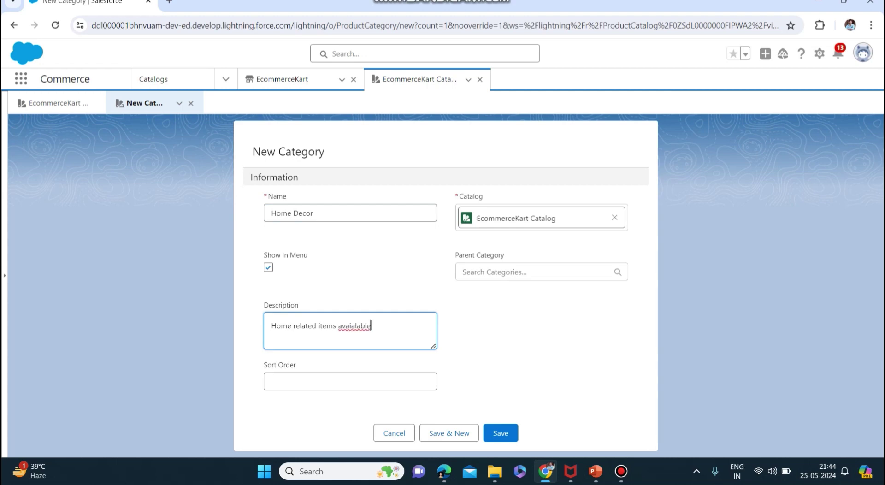
{"action": "left_click", "coordinate": [323, 381]}
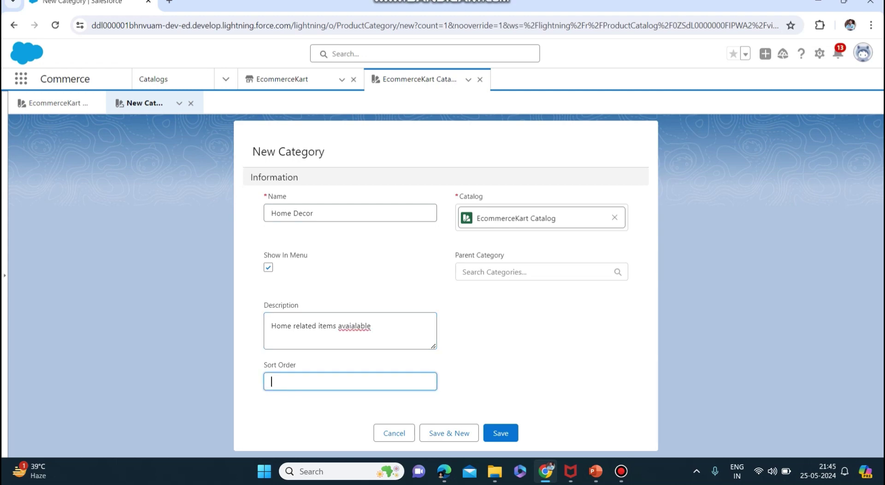
{"action": "type", "text": "20"}
Step: Open the Amazon India site in a new browser tab
{"action": "key", "text": "ctrl+t"}
{"action": "type", "text": "am"}
{"action": "key", "text": "BackSpace"}
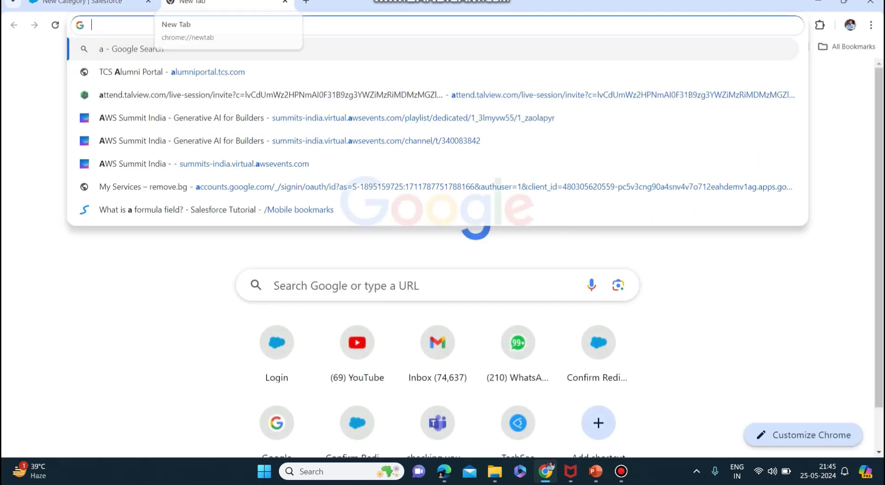
{"action": "key", "text": "BackSpace"}
{"action": "type", "text": "amazon.c"}
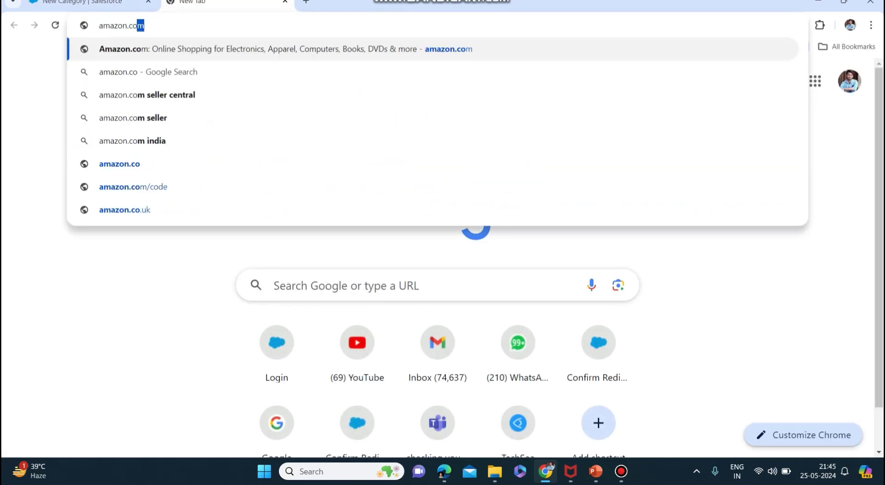
{"action": "type", "text": "in"}
{"action": "key", "text": "Return"}
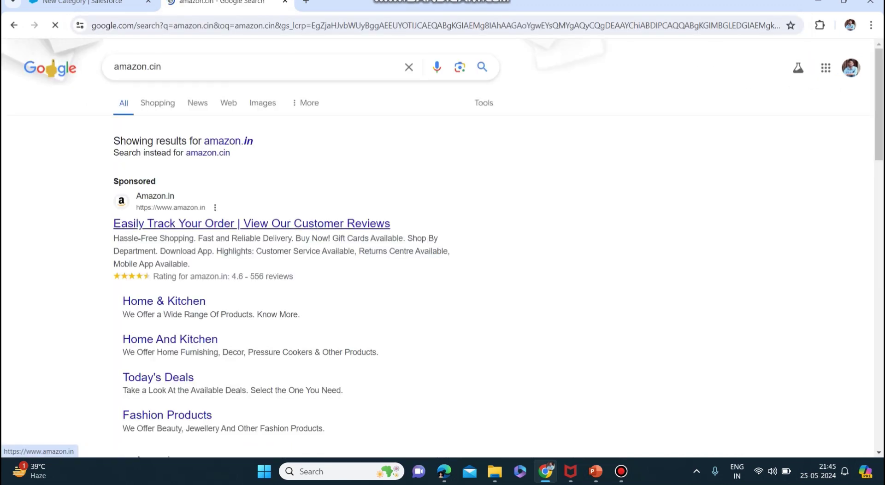
{"action": "left_click", "coordinate": [251, 223]}
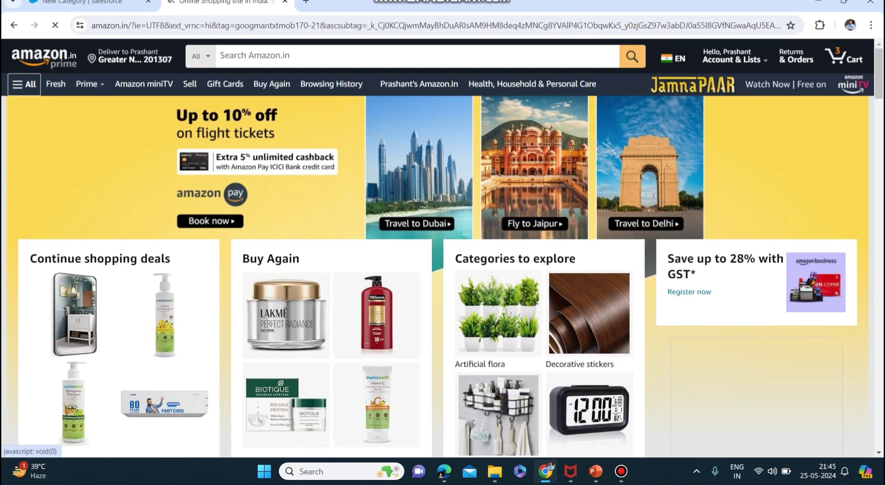
Step: Browse Amazon's All menu, including Echo & Alexa, then close the Amazon tab
{"action": "left_click", "coordinate": [24, 84]}
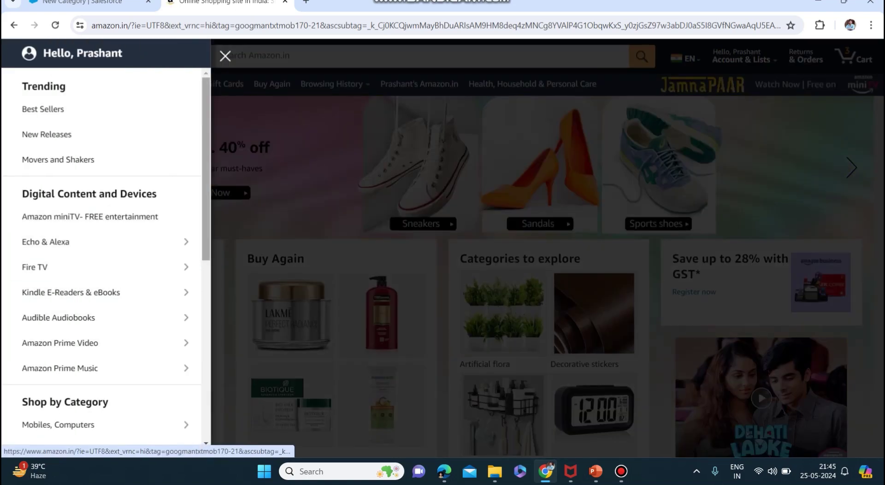
{"action": "scroll", "coordinate": [106, 258], "scroll_direction": "down", "scroll_amount": 3}
{"action": "scroll", "coordinate": [106, 258], "scroll_direction": "up", "scroll_amount": 3}
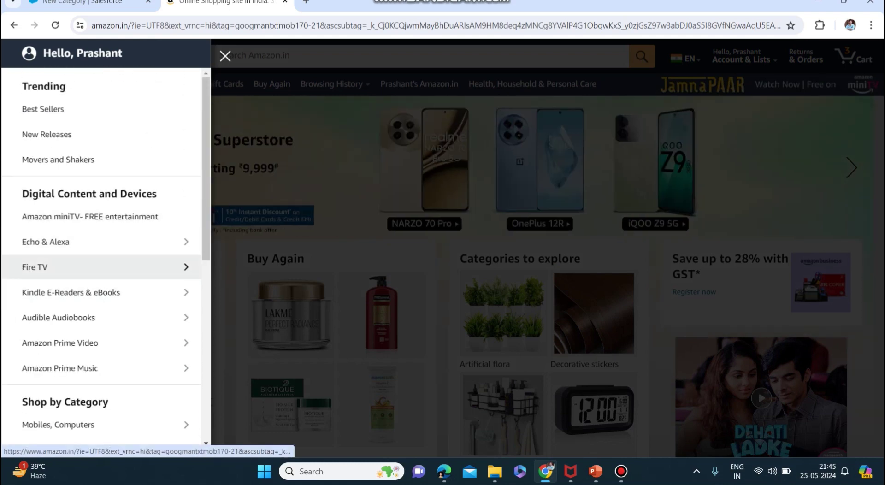
{"action": "left_click", "coordinate": [92, 241]}
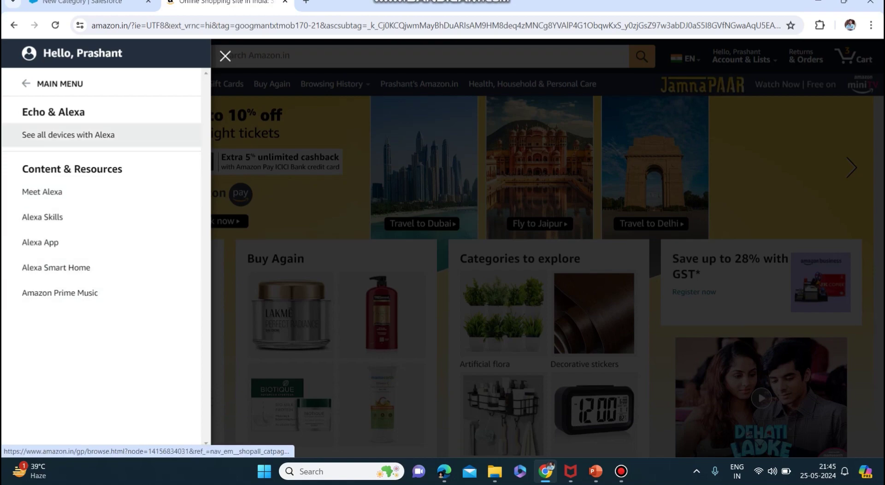
{"action": "key", "text": "Escape"}
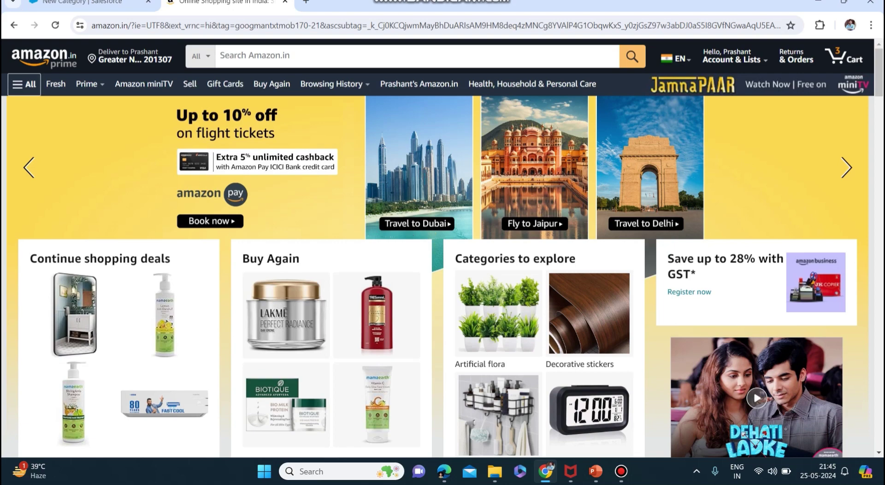
{"action": "left_click", "coordinate": [285, 2]}
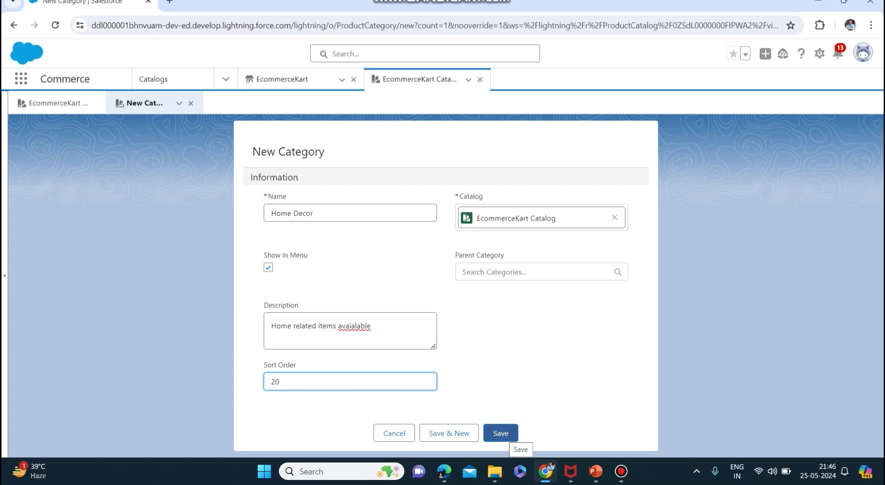
Step: Save the Home Decor category and view the EcommerceKart Catalog's category list
{"action": "left_click", "coordinate": [507, 436]}
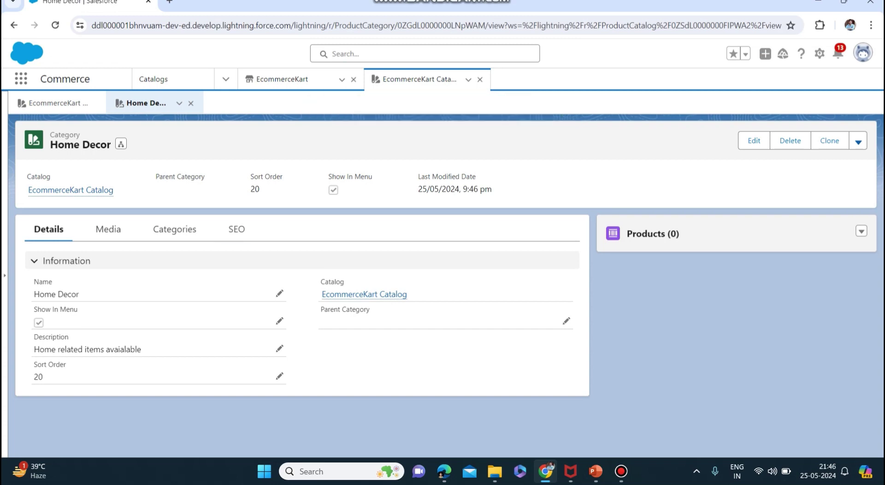
{"action": "left_click", "coordinate": [59, 104]}
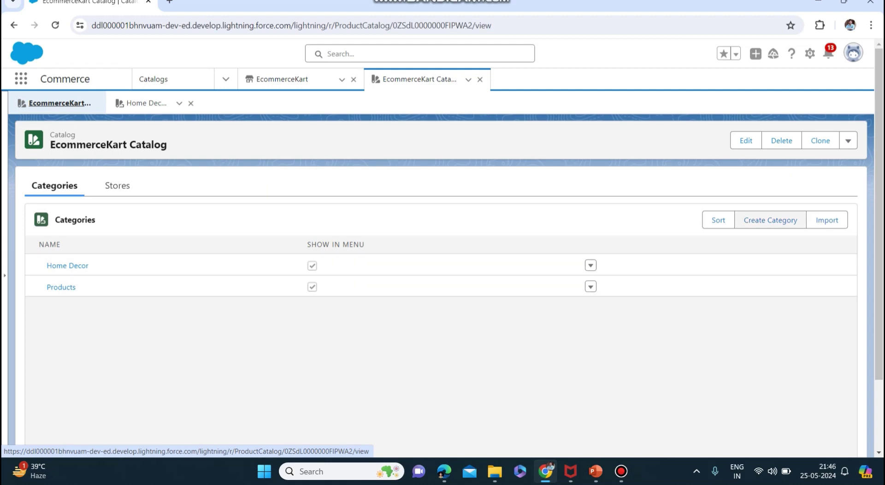
Step: Create category Clothes, described 'Clothes for Men and Women', with sort order 10
{"action": "left_click", "coordinate": [769, 219]}
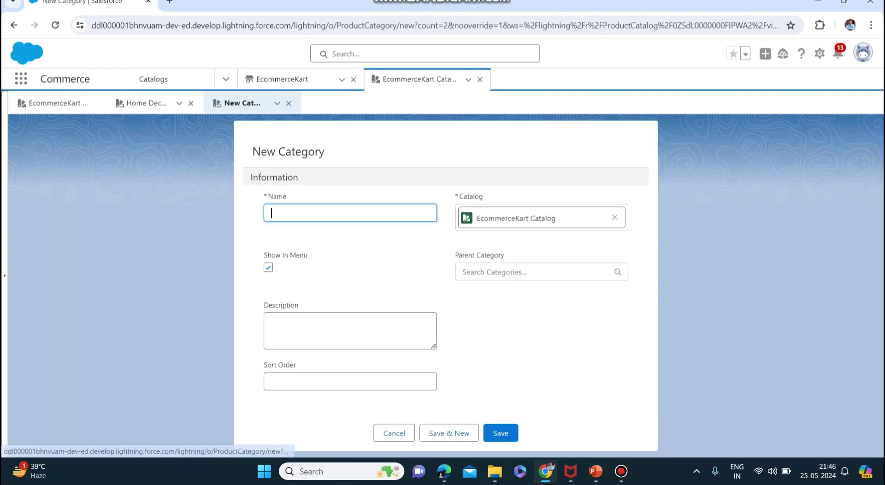
{"action": "type", "text": "Clothes"}
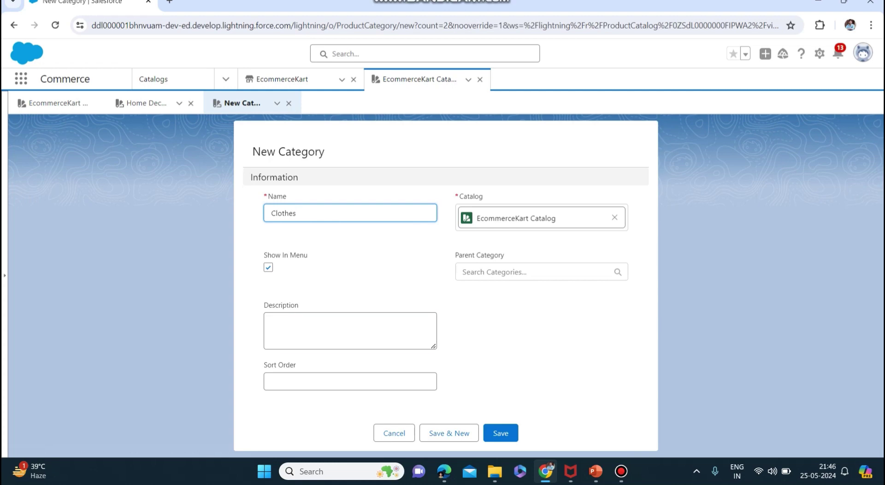
{"action": "left_click", "coordinate": [272, 325]}
{"action": "type", "text": "Clothes "}
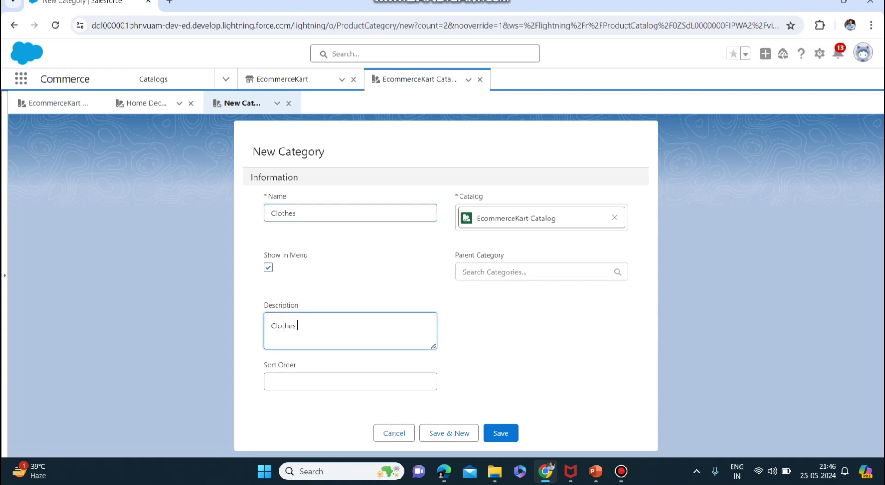
{"action": "type", "text": "for MEn"}
{"action": "key", "text": "BackSpace"}
{"action": "key", "text": "BackSpace"}
{"action": "type", "text": "en and Women"}
{"action": "left_click", "coordinate": [350, 381]}
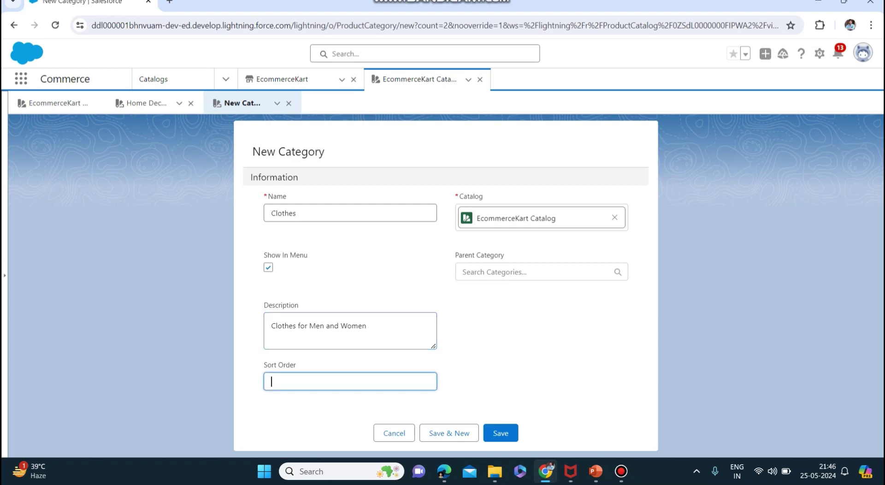
{"action": "type", "text": "10"}
{"action": "left_click", "coordinate": [500, 432]}
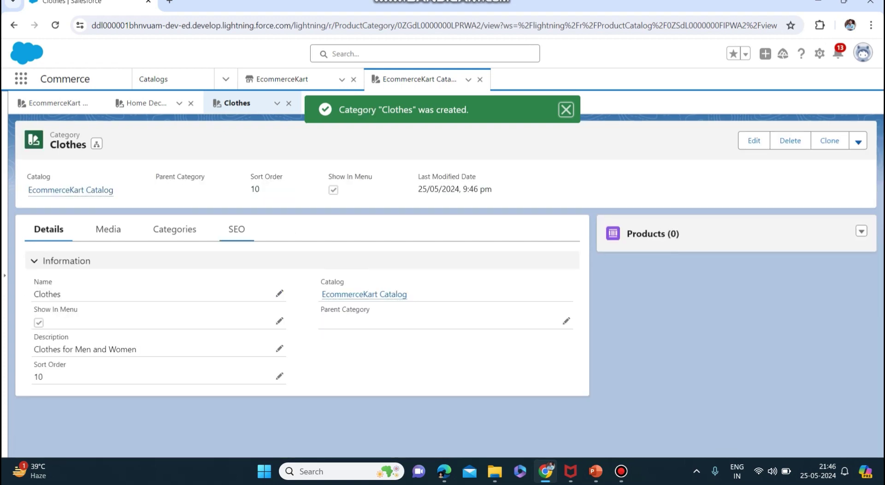
{"action": "left_click", "coordinate": [58, 103]}
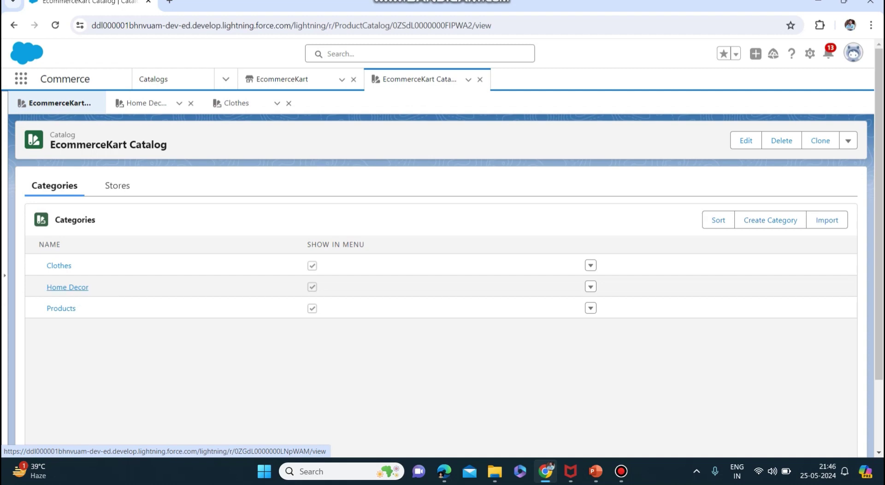
Step: Open Home Decor and review the Assign Products picker, cancelling without assigning any
{"action": "left_click", "coordinate": [59, 287]}
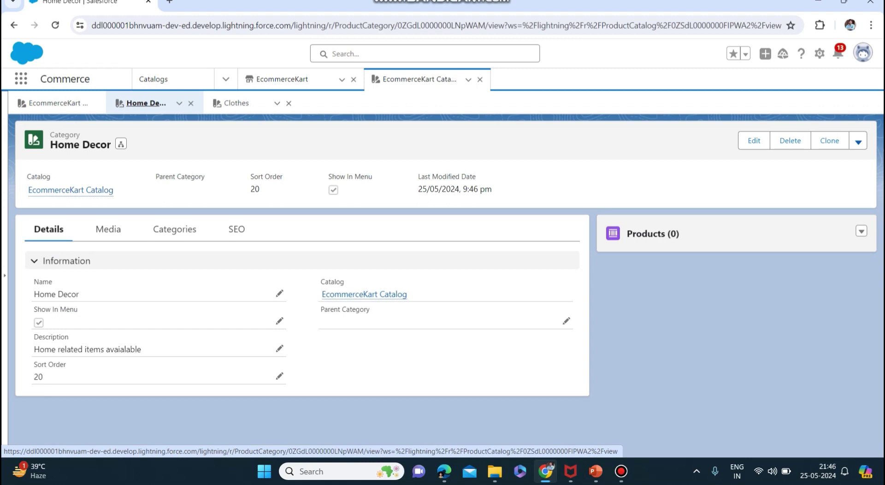
{"action": "left_click", "coordinate": [860, 231]}
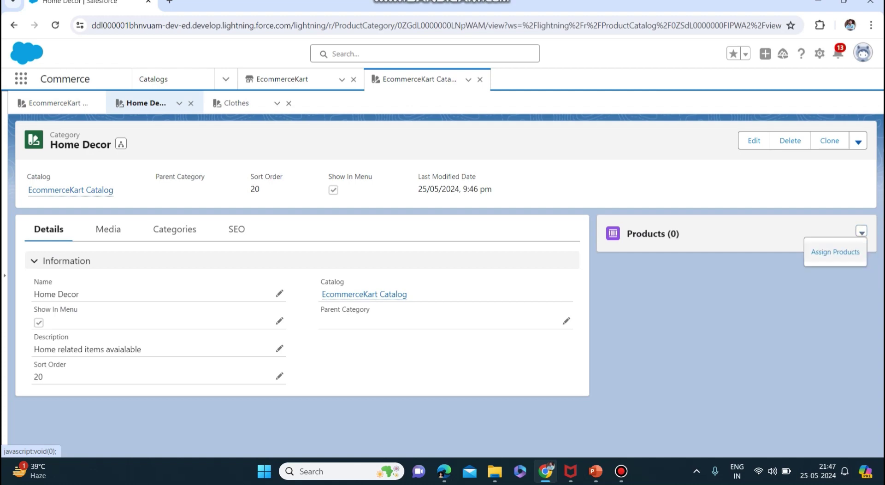
{"action": "left_click", "coordinate": [835, 251]}
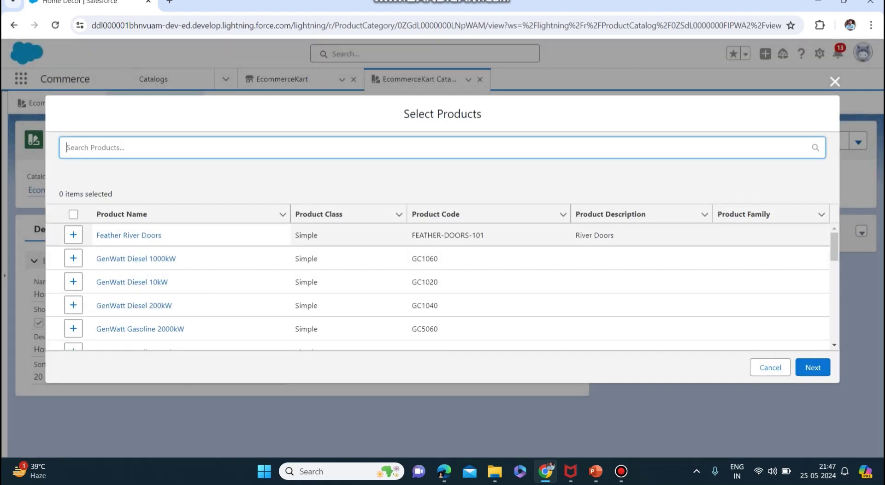
{"action": "scroll", "coordinate": [138, 282], "scroll_direction": "down", "scroll_amount": 7}
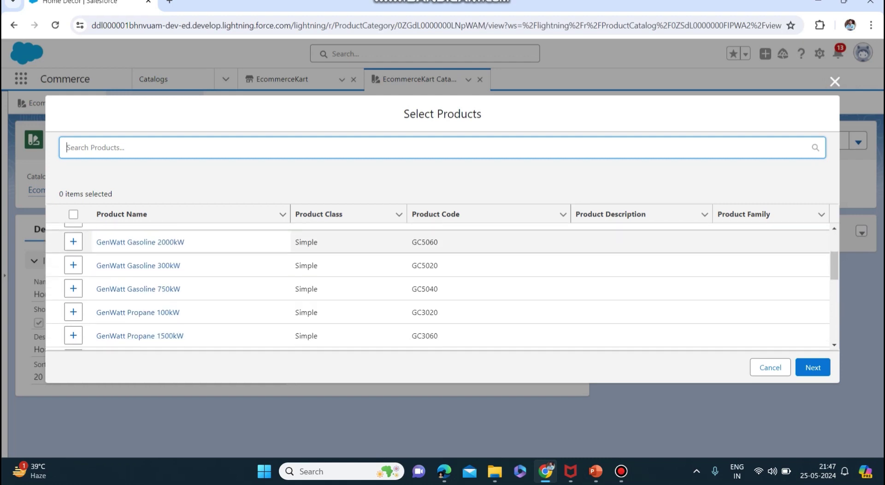
{"action": "scroll", "coordinate": [139, 268], "scroll_direction": "down", "scroll_amount": 3}
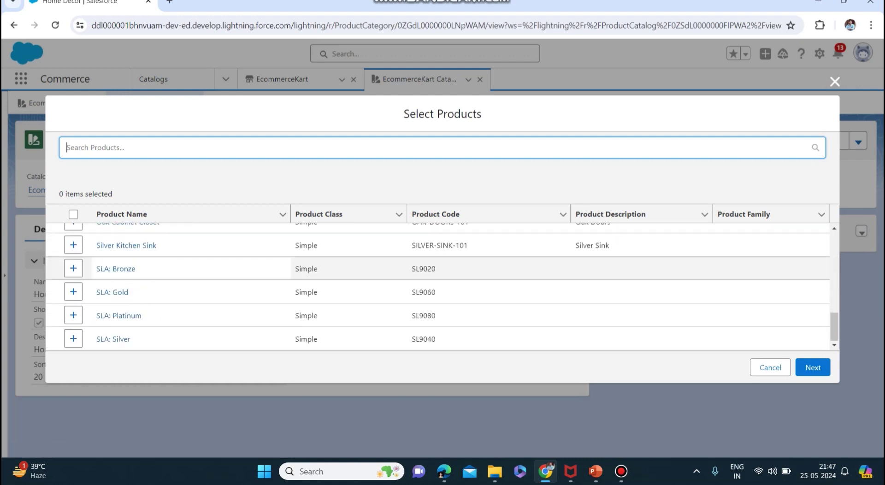
{"action": "scroll", "coordinate": [139, 277], "scroll_direction": "up", "scroll_amount": 10}
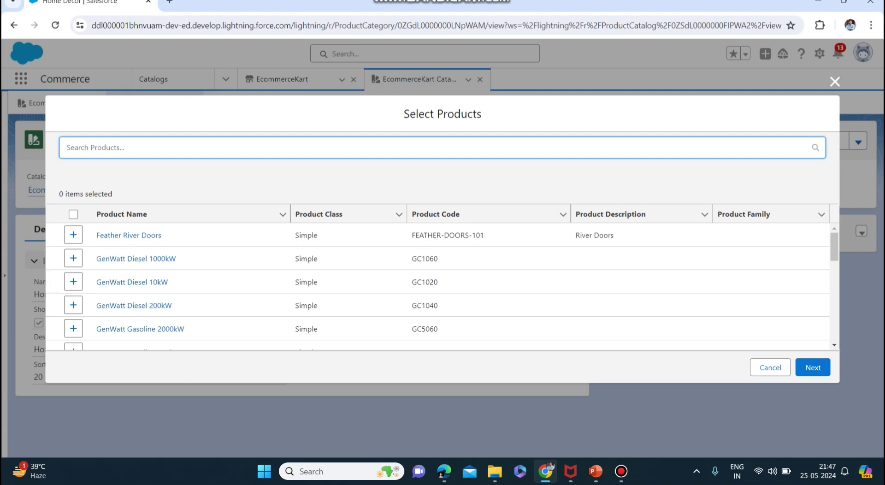
{"action": "left_click", "coordinate": [835, 82]}
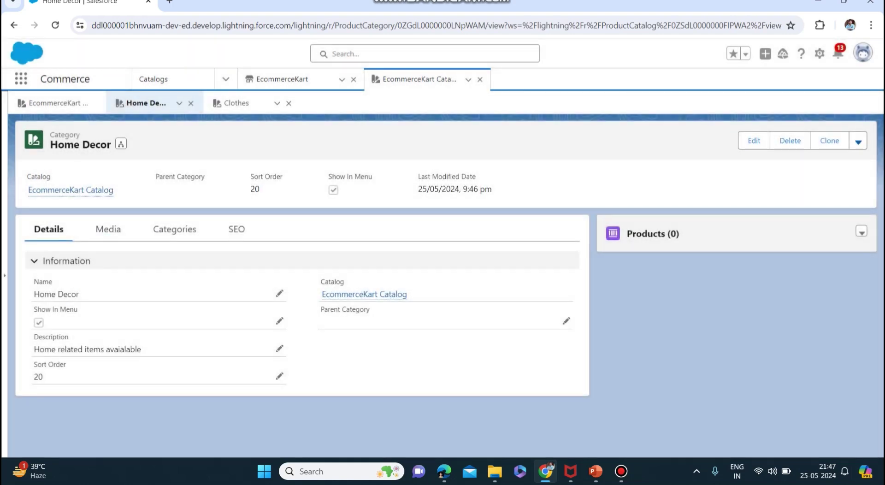
{"action": "left_click", "coordinate": [226, 79]}
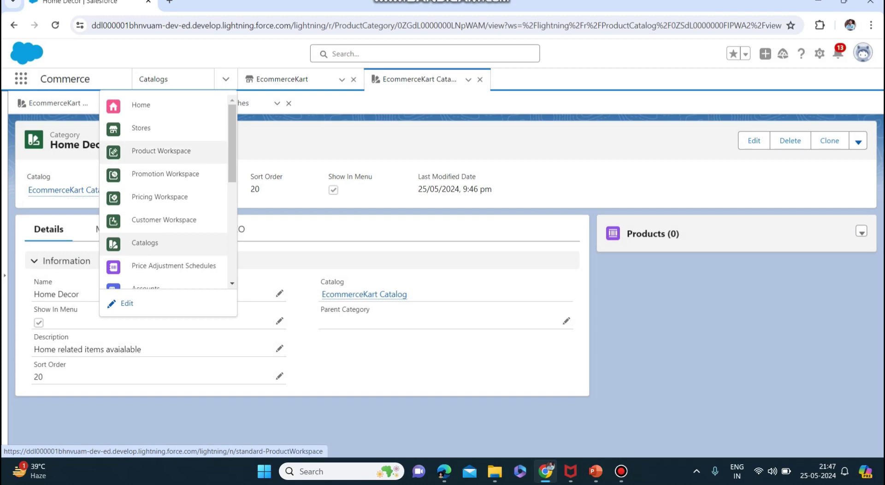
Step: Go to the Product Workspace's 21 products and close the empty Add Product form
{"action": "left_click", "coordinate": [161, 151]}
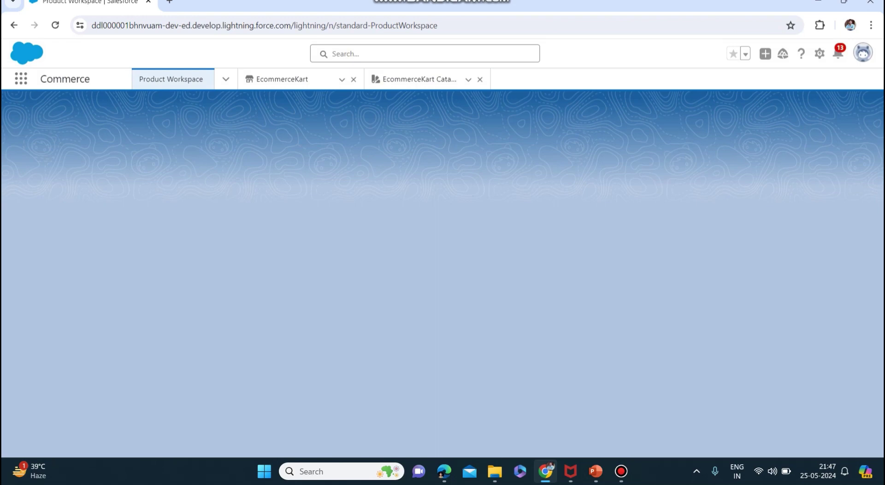
{"action": "scroll", "coordinate": [216, 276], "scroll_direction": "down", "scroll_amount": 6}
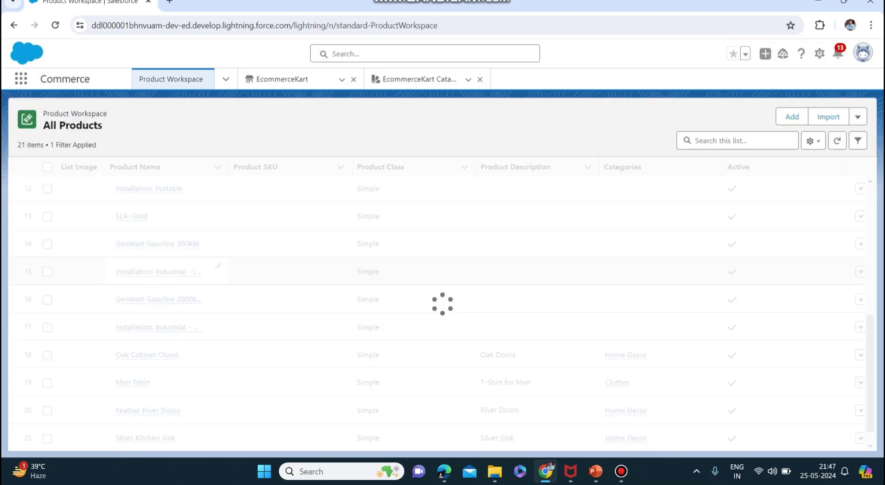
{"action": "scroll", "coordinate": [166, 329], "scroll_direction": "up", "scroll_amount": 6}
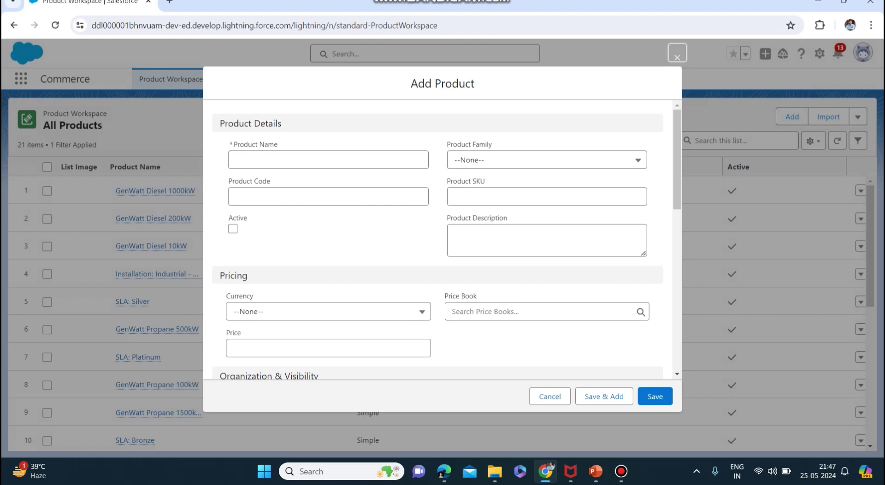
{"action": "scroll", "coordinate": [438, 240], "scroll_direction": "down", "scroll_amount": 5}
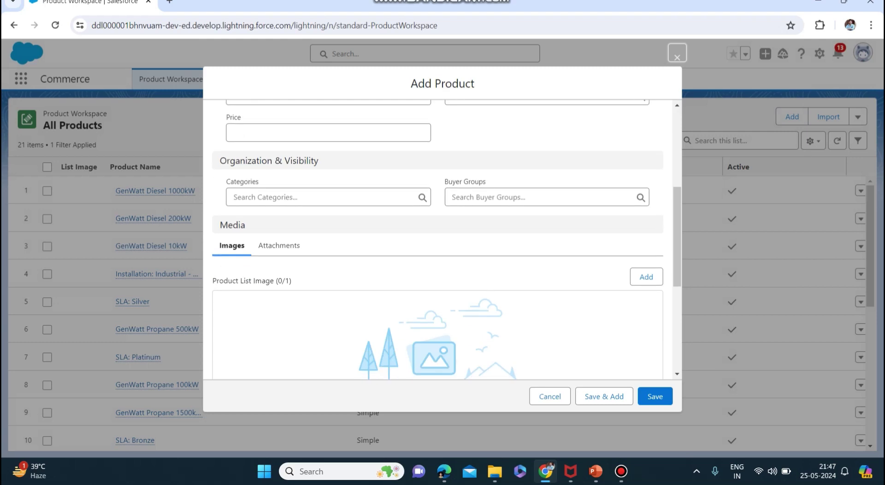
{"action": "scroll", "coordinate": [438, 239], "scroll_direction": "up", "scroll_amount": 5}
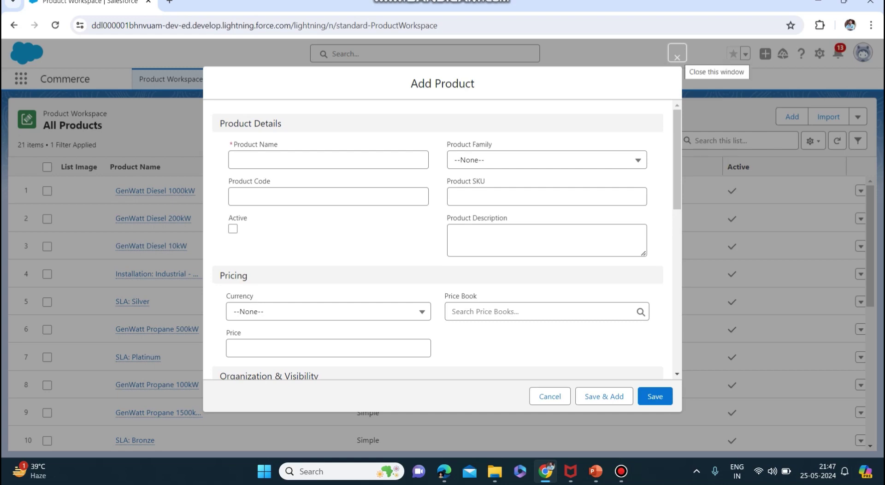
{"action": "left_click", "coordinate": [677, 54]}
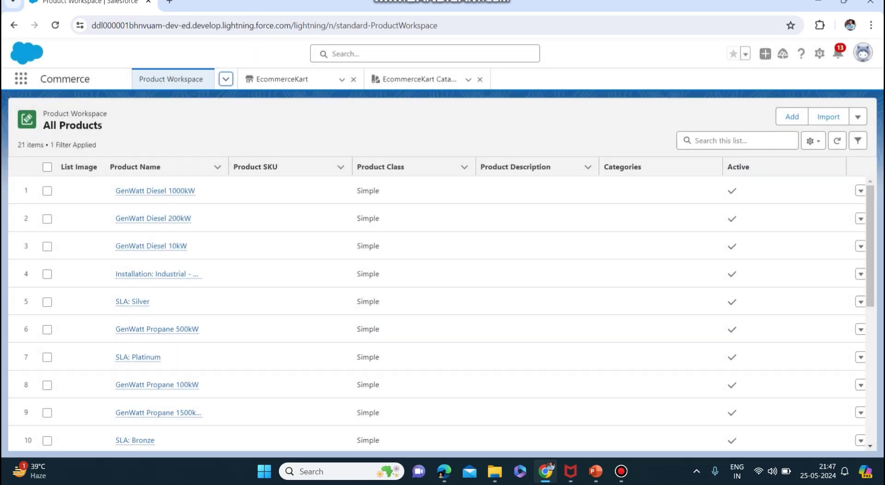
Step: Navigate to Products to see the four Recently Viewed products
{"action": "left_click", "coordinate": [225, 79]}
{"action": "scroll", "coordinate": [161, 221], "scroll_direction": "down", "scroll_amount": 3}
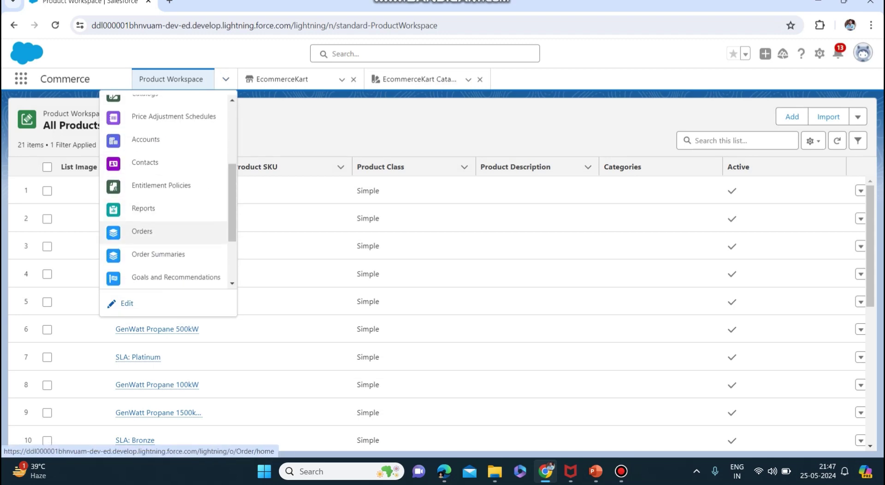
{"action": "scroll", "coordinate": [161, 208], "scroll_direction": "up", "scroll_amount": 4}
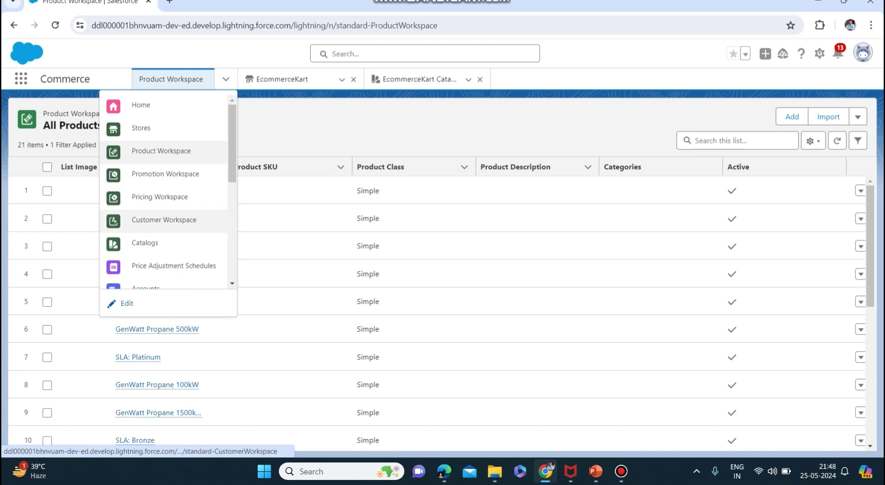
{"action": "scroll", "coordinate": [163, 225], "scroll_direction": "down", "scroll_amount": 5}
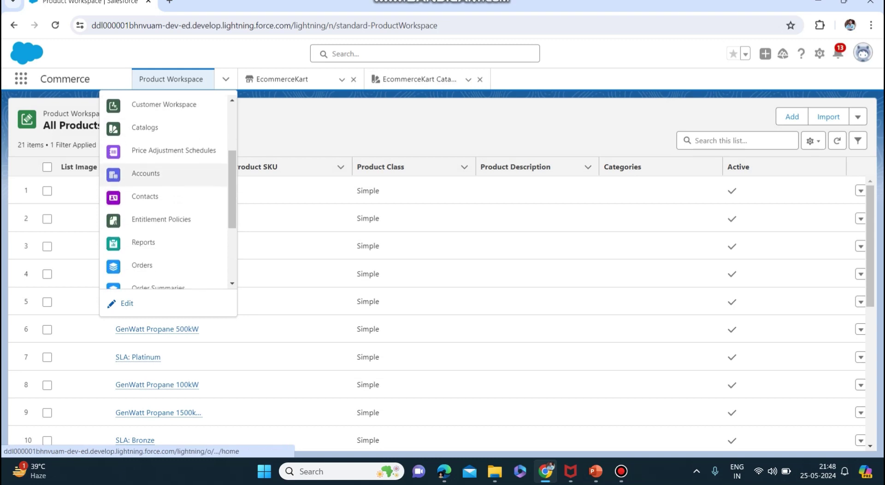
{"action": "scroll", "coordinate": [164, 230], "scroll_direction": "down", "scroll_amount": 1}
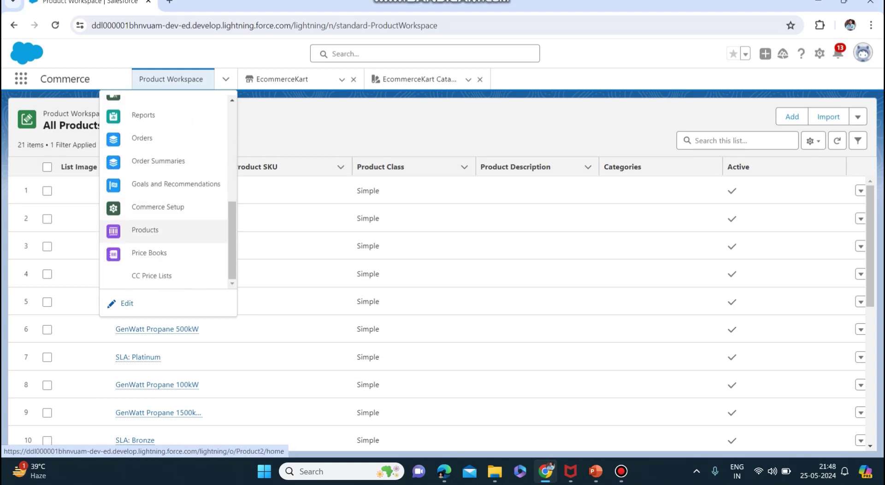
{"action": "left_click", "coordinate": [145, 230]}
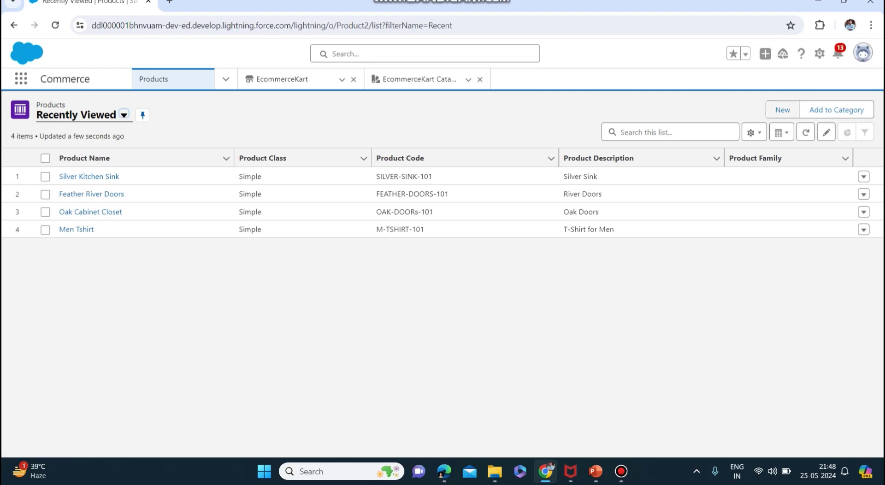
Step: Start a new product Men Shoes, code M-10001-Shoes, described 'Shoes available for Men'
{"action": "left_click", "coordinate": [782, 109]}
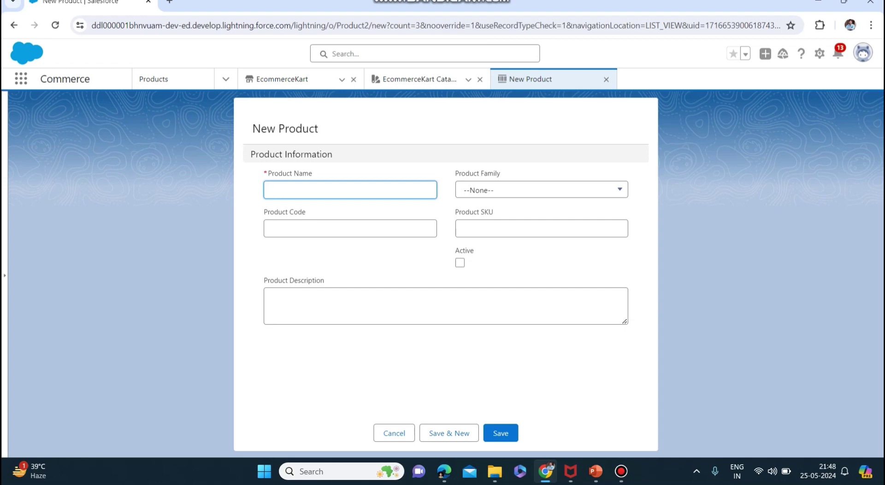
{"action": "type", "text": "Men Shoes"}
{"action": "left_click", "coordinate": [350, 228]}
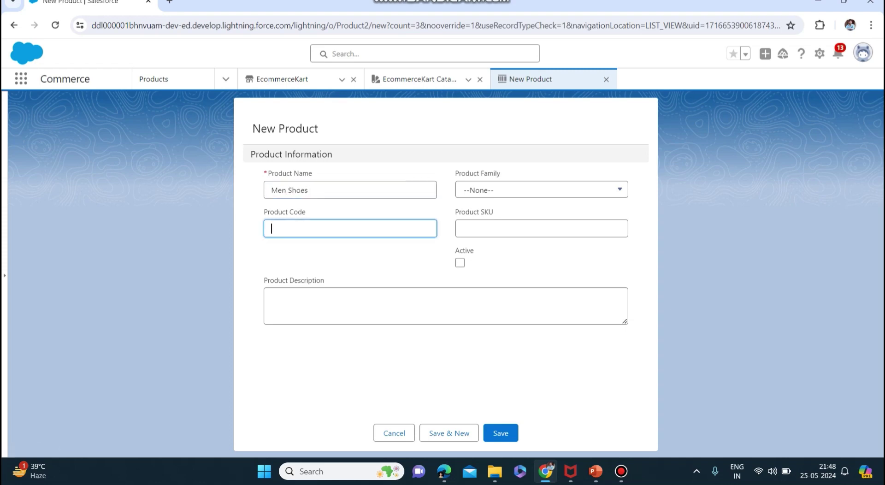
{"action": "type", "text": "M-10001-Shoes"}
{"action": "left_click", "coordinate": [271, 300]}
{"action": "type", "text": "Shoes a"}
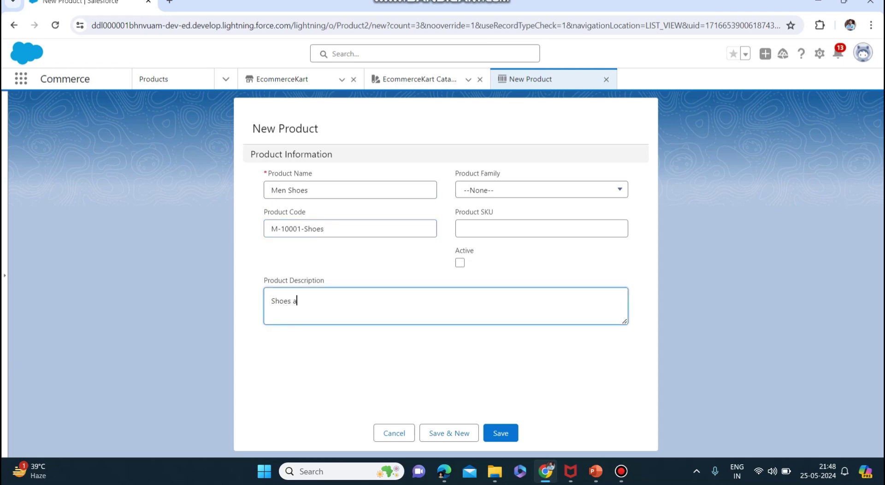
{"action": "type", "text": "vaialble for Men"}
Step: Correct the spelling of 'available', mark the product Active, and save it
{"action": "left_click", "coordinate": [311, 301]}
{"action": "type", "text": "a"}
{"action": "right_click", "coordinate": [309, 300]}
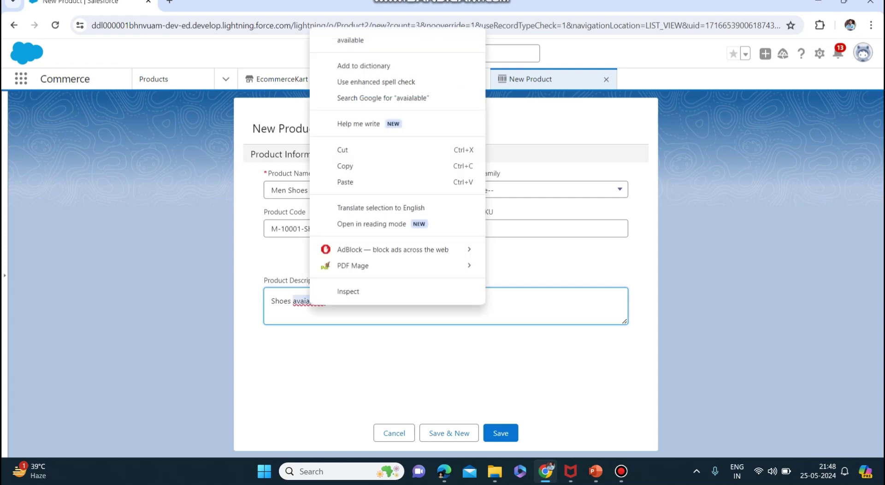
{"action": "left_click", "coordinate": [405, 36]}
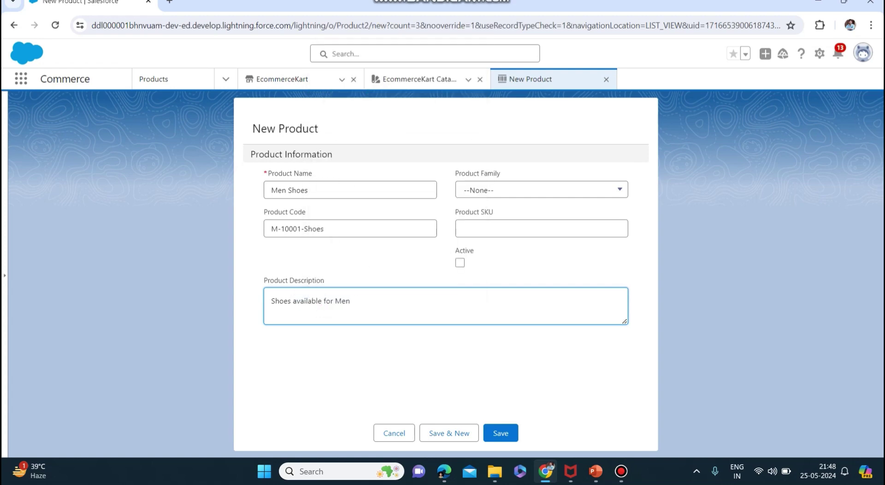
{"action": "left_click", "coordinate": [460, 262]}
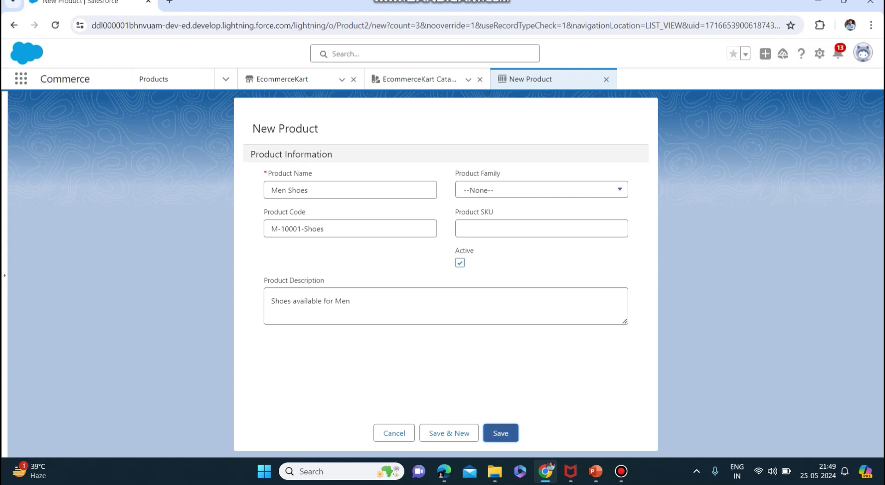
{"action": "key", "text": "Return"}
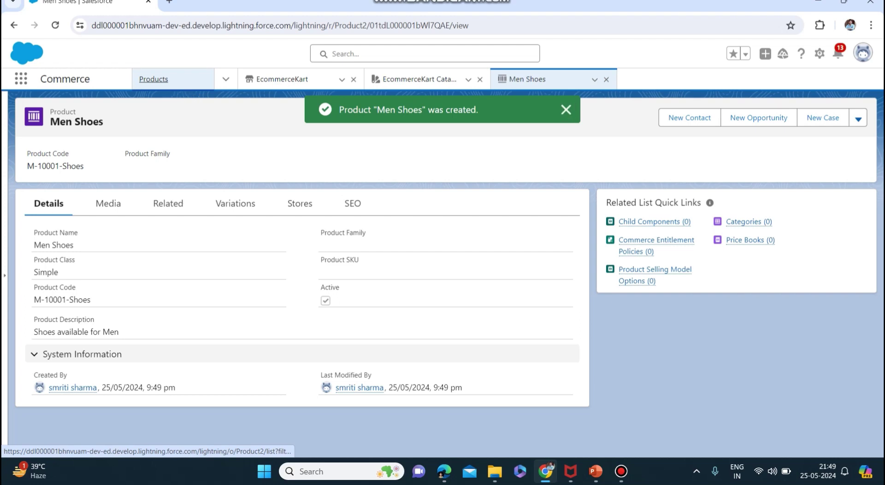
Step: Start a new product named Wooden Cupboards with code W-1002-CupB
{"action": "left_click", "coordinate": [153, 78]}
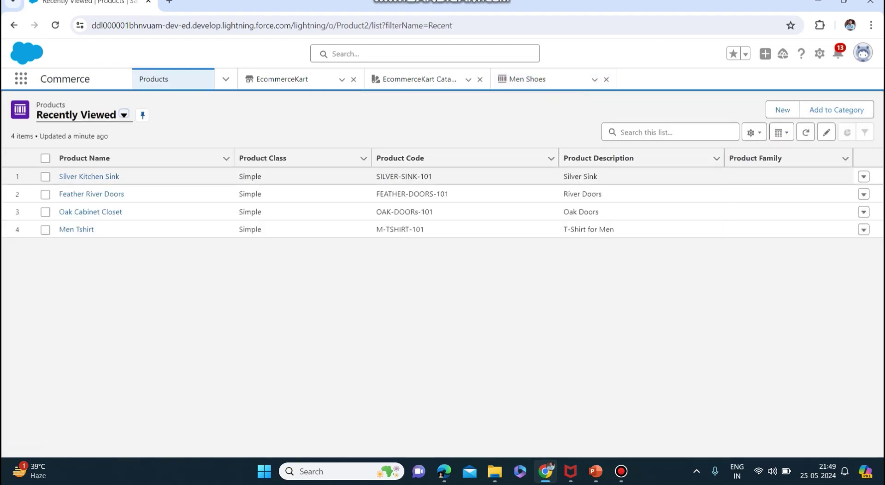
{"action": "left_click", "coordinate": [864, 176]}
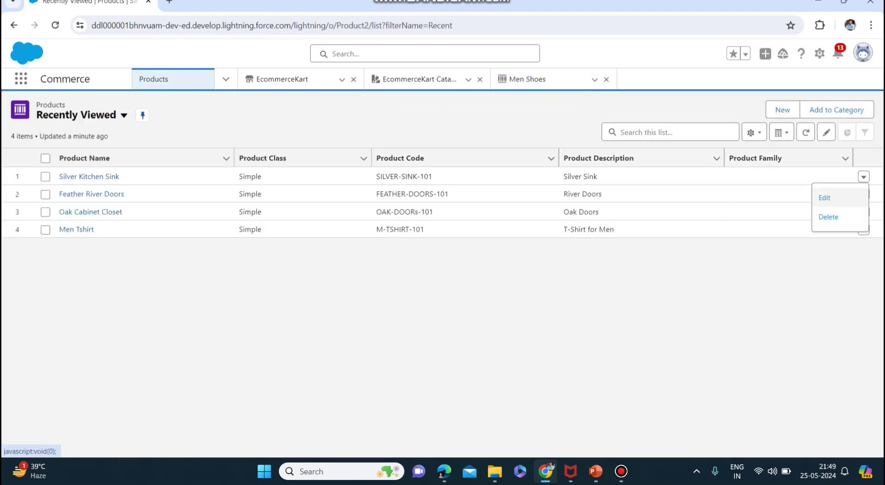
{"action": "left_click", "coordinate": [863, 177]}
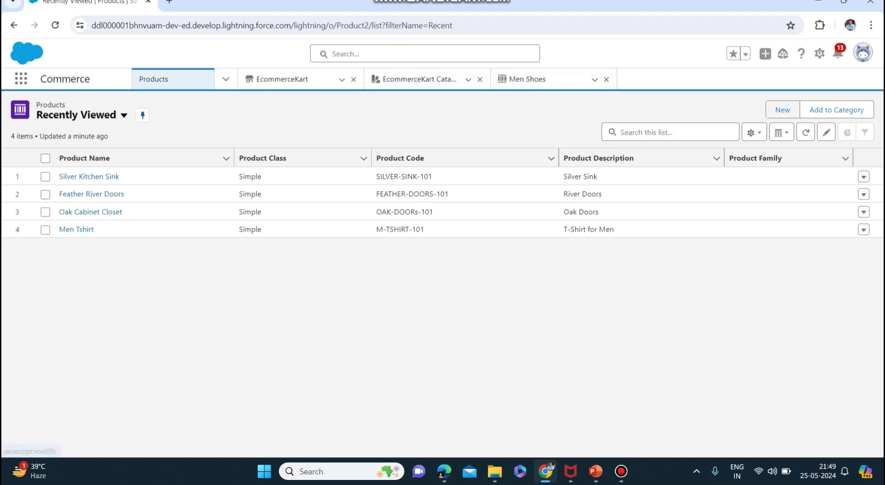
{"action": "left_click", "coordinate": [782, 109]}
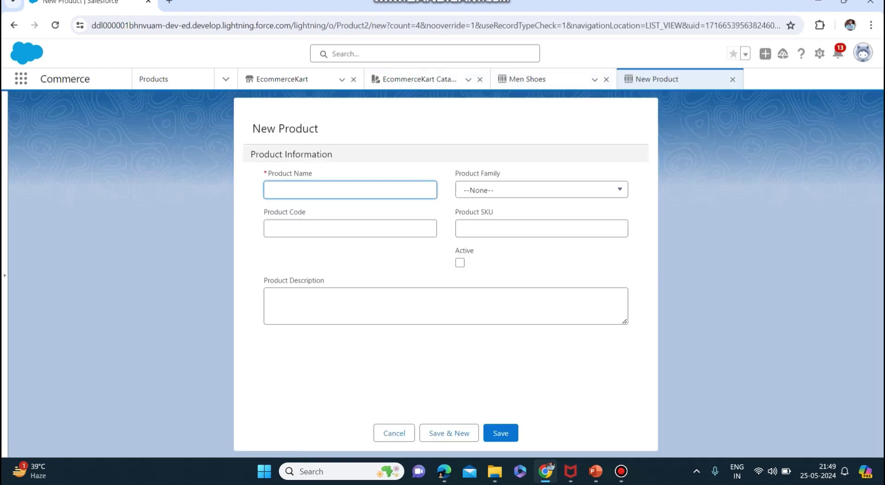
{"action": "type", "text": "Wooden Cupboards"}
{"action": "left_click", "coordinate": [271, 228]}
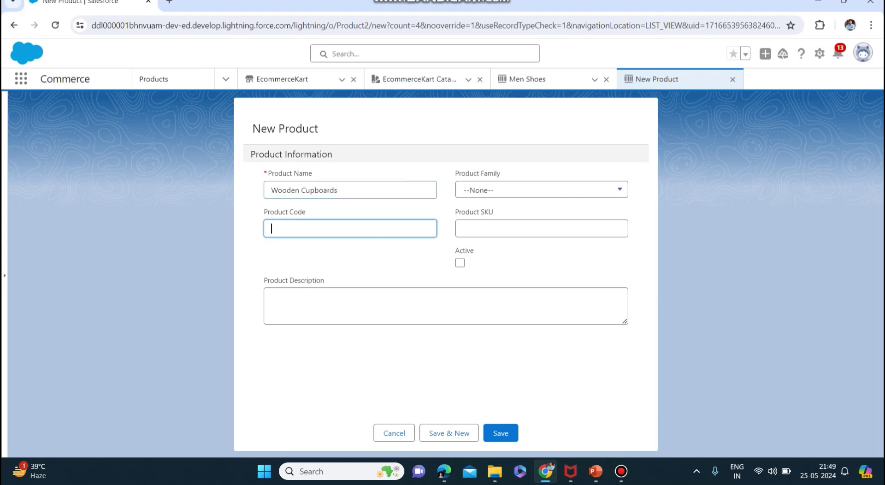
{"action": "type", "text": "W-1002-CupB"}
Step: Add description 'wooden cupboards available', mark the product Active, and save
{"action": "left_click", "coordinate": [272, 301]}
{"action": "type", "text": "woode"}
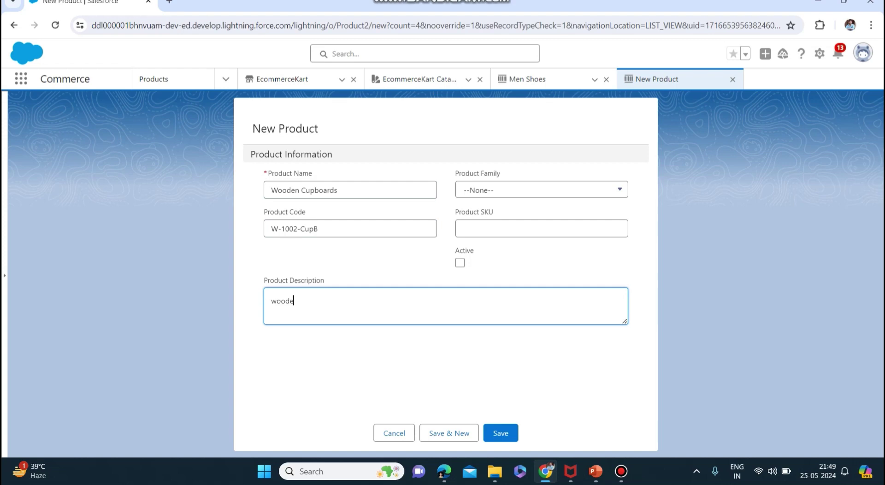
{"action": "type", "text": "n cupboards avaialable"}
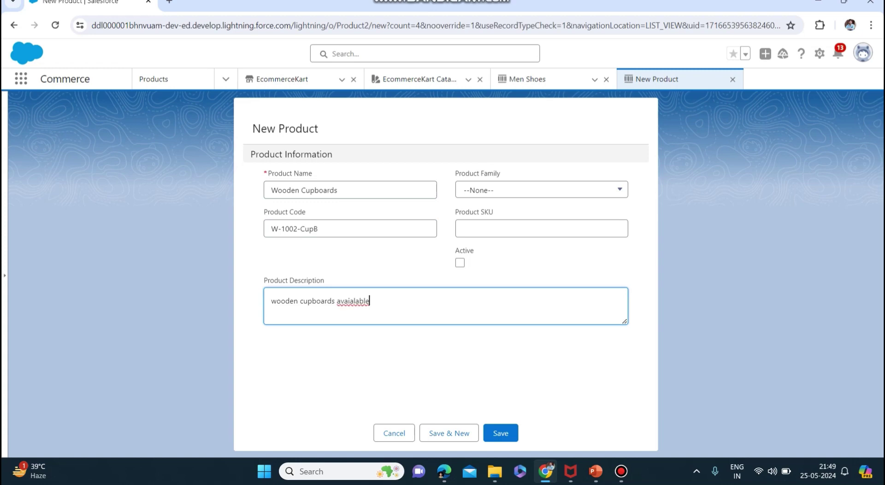
{"action": "right_click", "coordinate": [355, 301]}
{"action": "left_click", "coordinate": [395, 39]}
{"action": "left_click", "coordinate": [459, 262]}
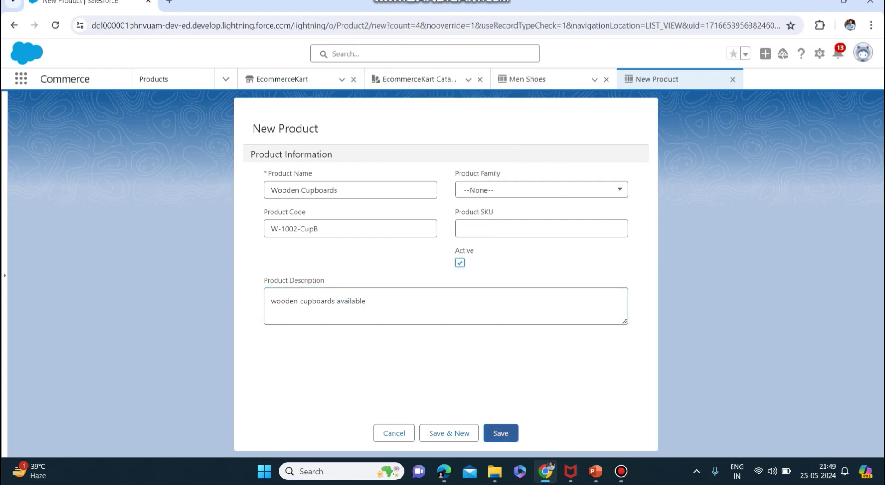
{"action": "left_click", "coordinate": [500, 432]}
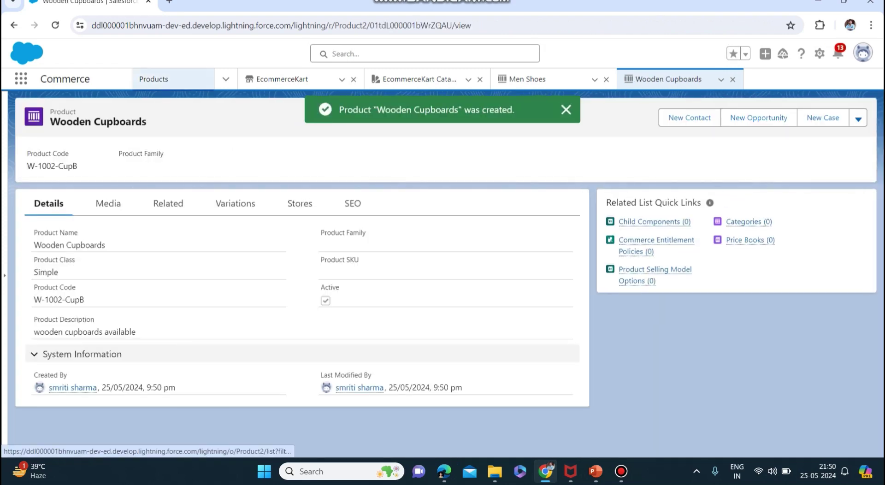
Step: Start a new product named Women Handbags
{"action": "left_click", "coordinate": [153, 79]}
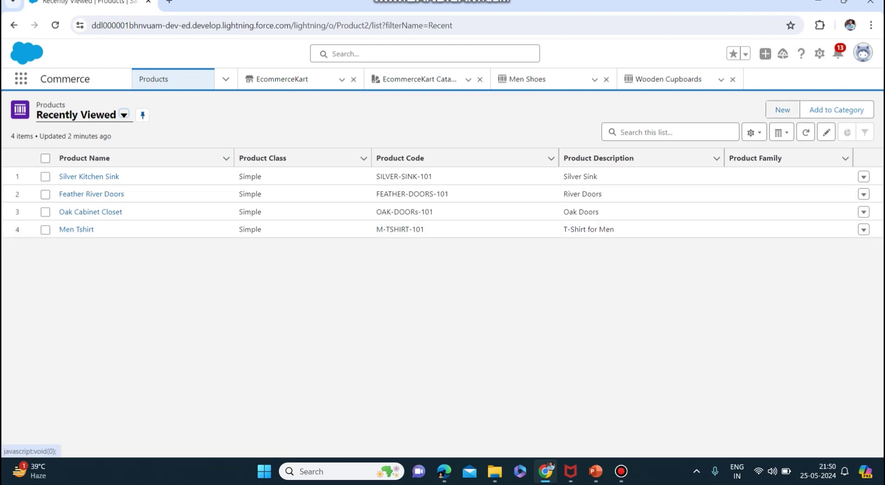
{"action": "left_click", "coordinate": [782, 110]}
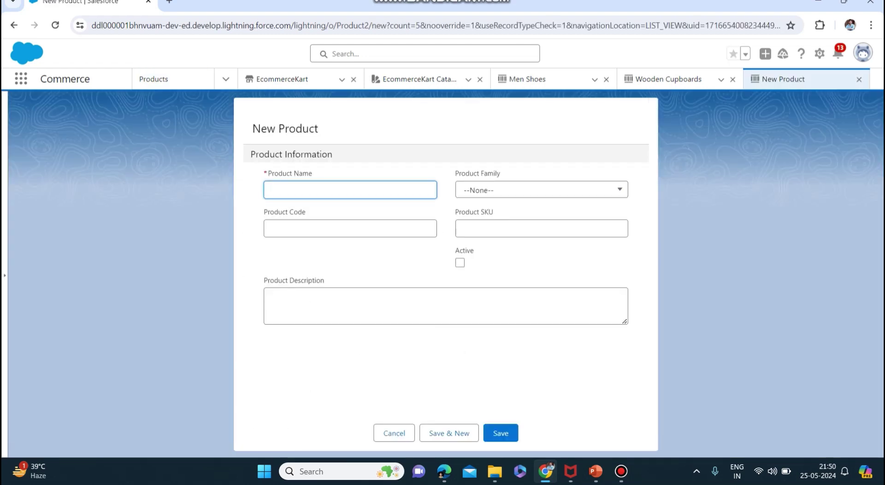
{"action": "type", "text": "Wommen"}
{"action": "key", "text": "BackSpace"}
{"action": "key", "text": "BackSpace"}
{"action": "key", "text": "BackSpace"}
{"action": "type", "text": "en"}
{"action": "key", "text": "BackSpace"}
{"action": "key", "text": "BackSpace"}
{"action": "key", "text": "BackSpace"}
{"action": "type", "text": "man"}
{"action": "key", "text": "BackSpace"}
{"action": "key", "text": "BackSpace"}
{"action": "key", "text": "BackSpace"}
{"action": "type", "text": "en Handbags"}
Step: Give it code H-1003-HB and description 'Different types of handbags', then save
{"action": "left_click", "coordinate": [349, 228]}
{"action": "type", "text": "H-10"}
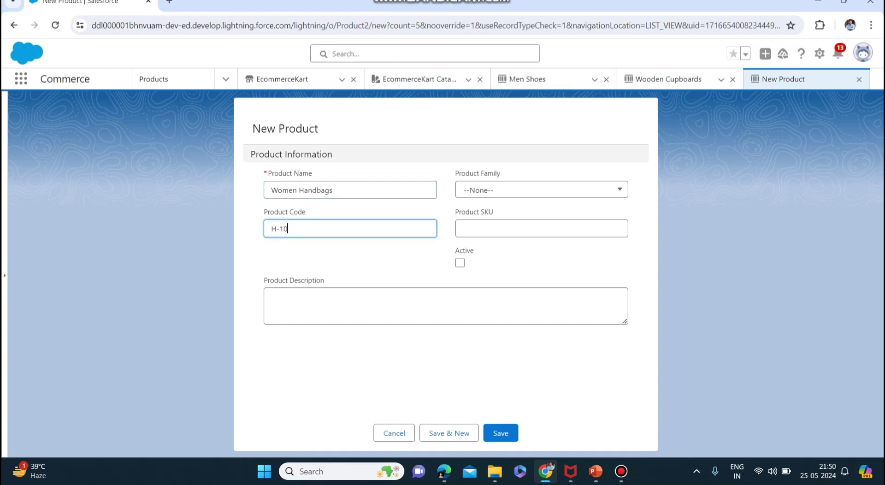
{"action": "type", "text": "03"}
{"action": "type", "text": "-"}
{"action": "type", "text": "HA"}
{"action": "key", "text": "BackSpace"}
{"action": "key", "text": "BackSpace"}
{"action": "type", "text": "hb"}
{"action": "key", "text": "BackSpace"}
{"action": "key", "text": "BackSpace"}
{"action": "type", "text": "HB"}
{"action": "left_click", "coordinate": [272, 300]}
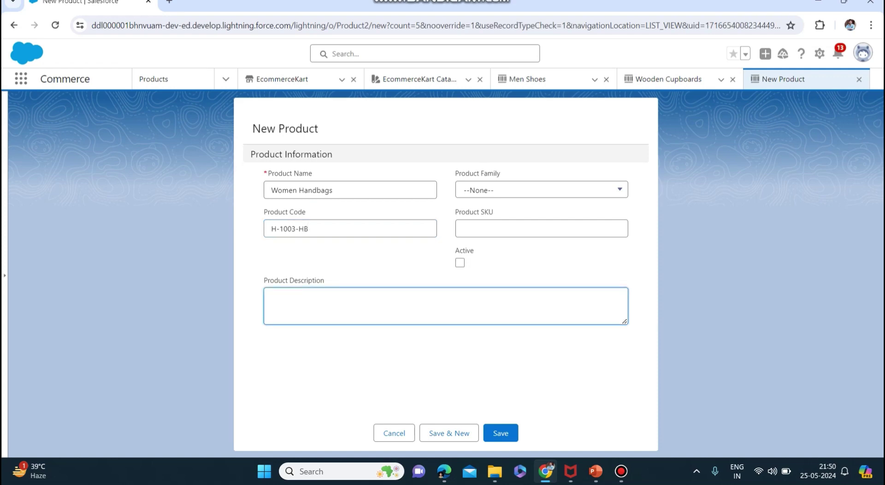
{"action": "type", "text": "Different types of handbags"}
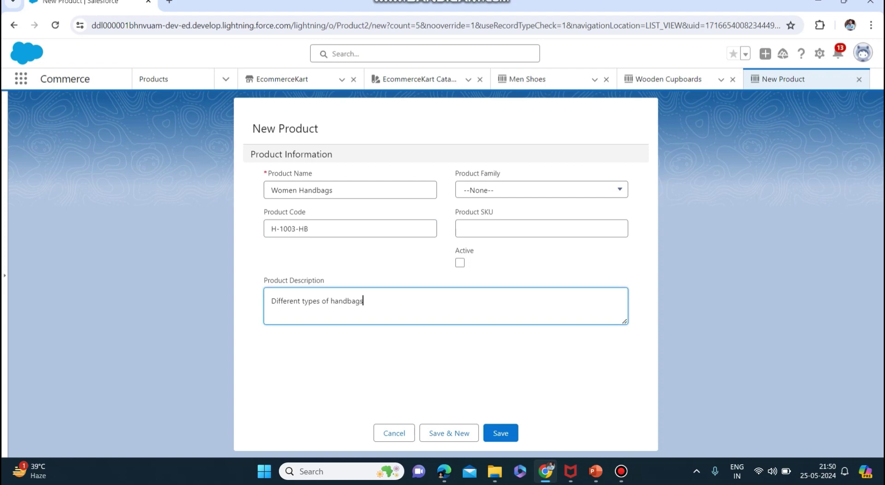
{"action": "left_click", "coordinate": [501, 433]}
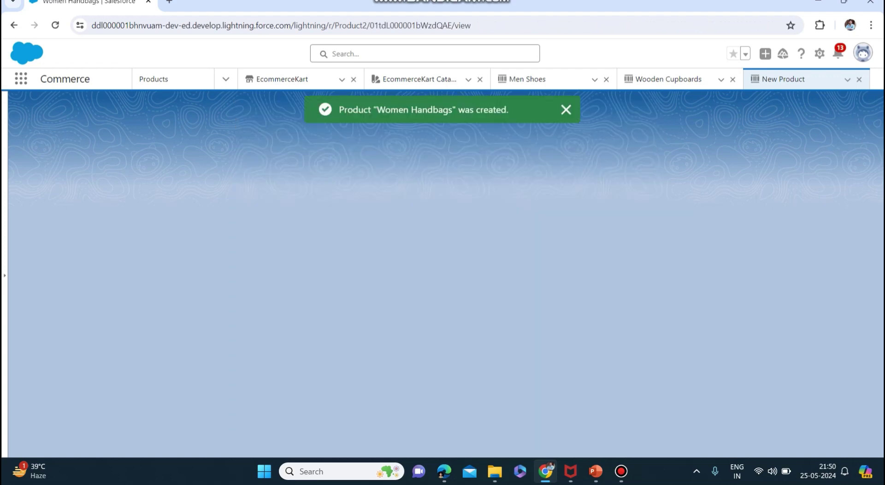
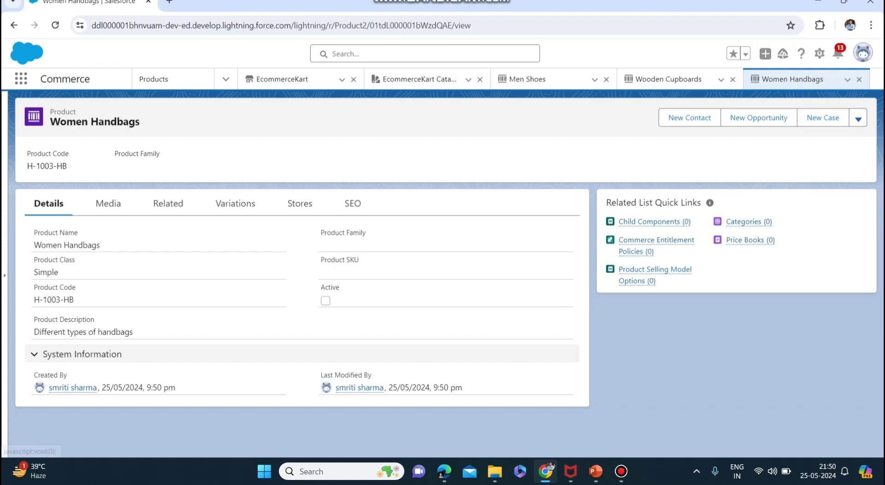
Step: Mark the Women Handbags product as Active and save the change
{"action": "left_click", "coordinate": [858, 119]}
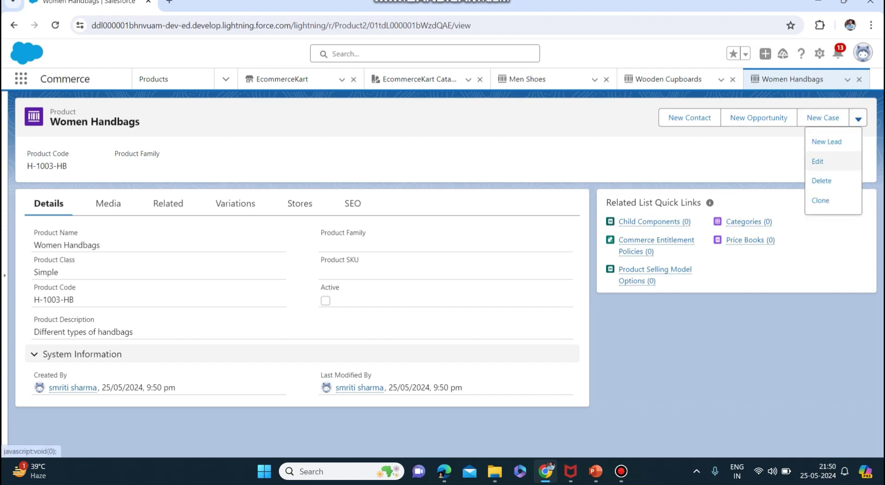
{"action": "left_click", "coordinate": [825, 161]}
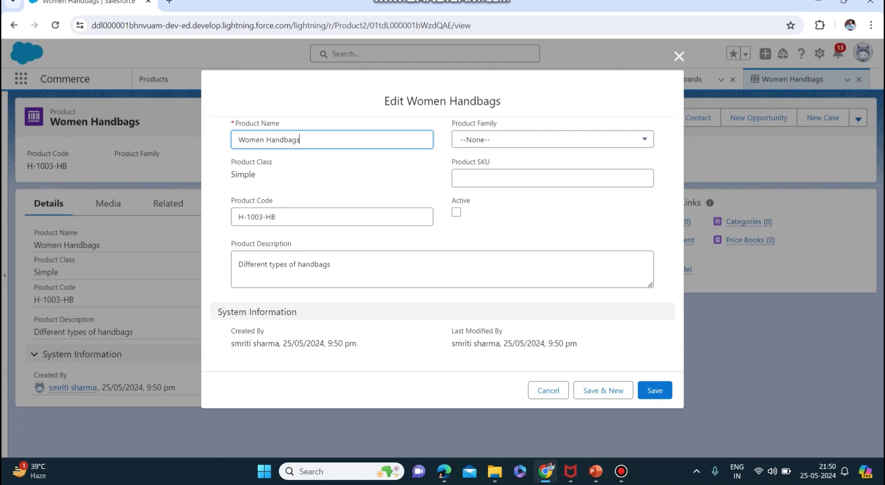
{"action": "left_click", "coordinate": [456, 212]}
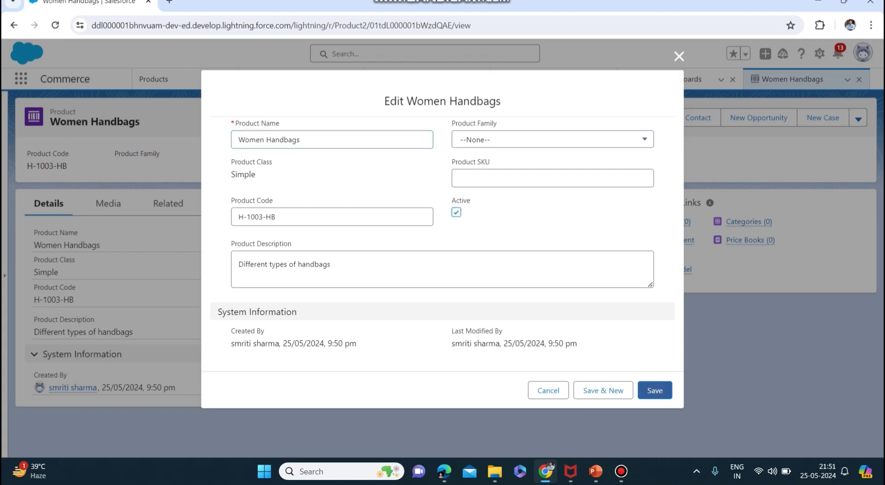
{"action": "left_click", "coordinate": [655, 391]}
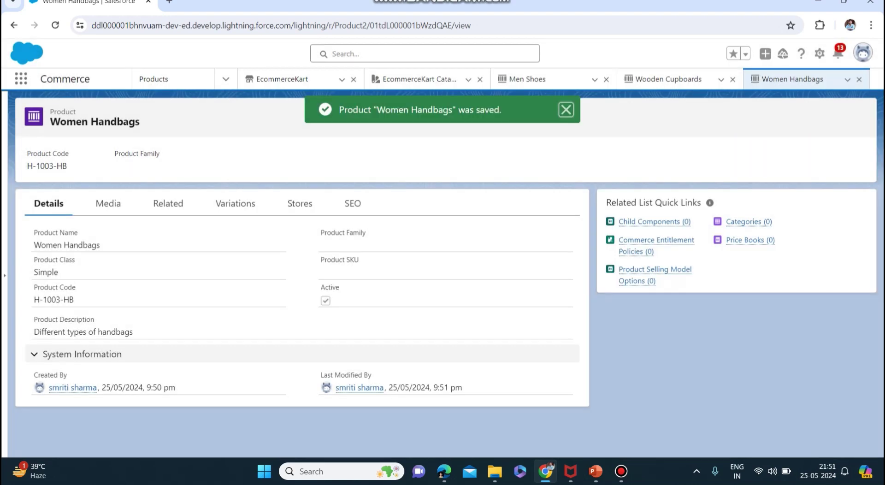
{"action": "left_click", "coordinate": [153, 79]}
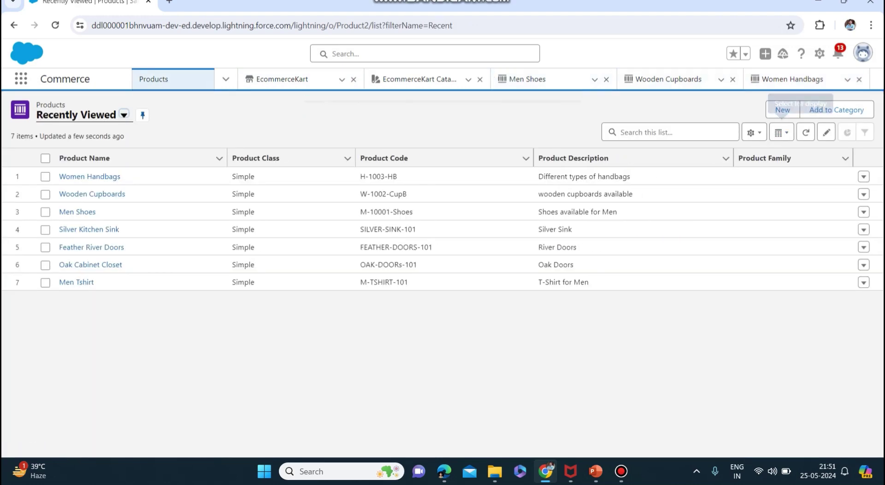
Step: Start a new product named 'Kitchen Appliances', correcting the misspelled 'Applicances'
{"action": "left_click", "coordinate": [782, 110]}
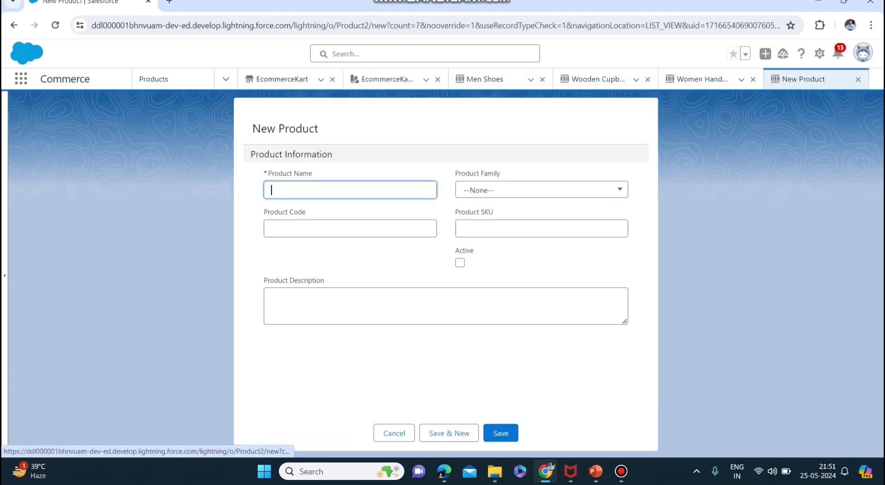
{"action": "type", "text": "Ki"}
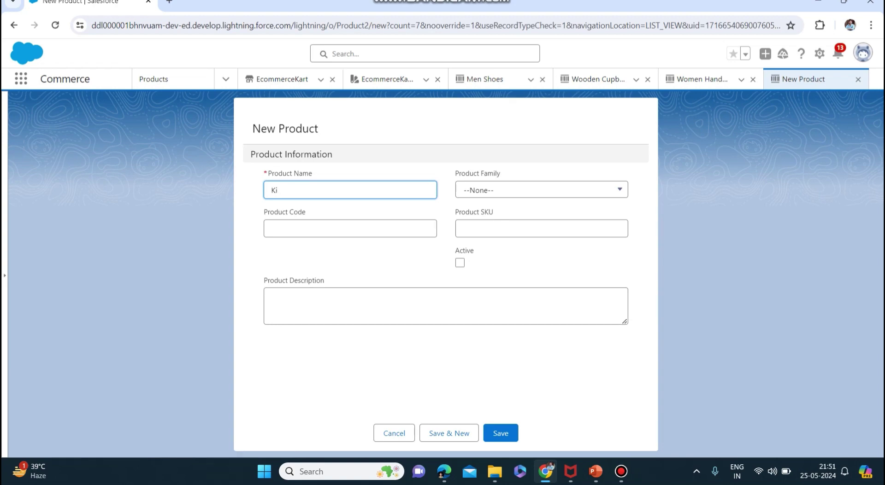
{"action": "type", "text": "tchen Applicances"}
{"action": "left_click", "coordinate": [272, 229]}
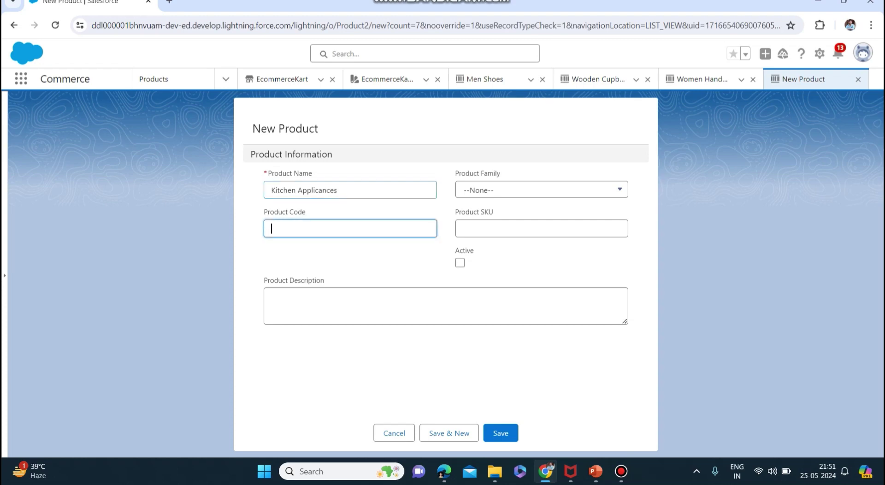
{"action": "left_click", "coordinate": [318, 190]}
{"action": "right_click", "coordinate": [318, 190]}
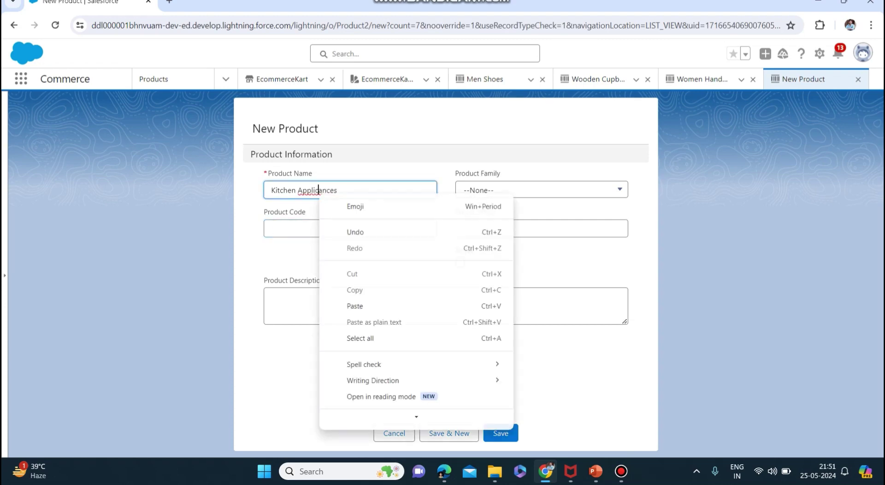
{"action": "right_click", "coordinate": [318, 190]}
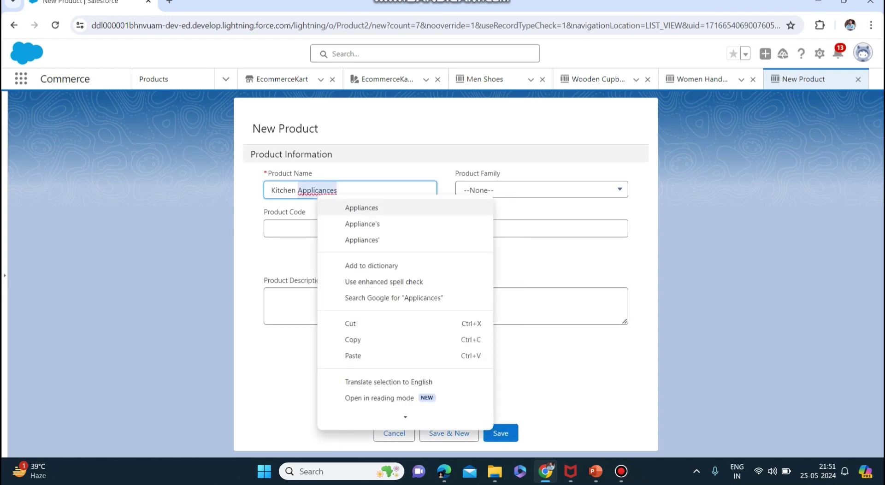
{"action": "left_click", "coordinate": [361, 207]}
Step: Give it code K-10004-KA and description 'Kitchen related items', mark it Active, and save
{"action": "left_click", "coordinate": [299, 228]}
{"action": "type", "text": "K"}
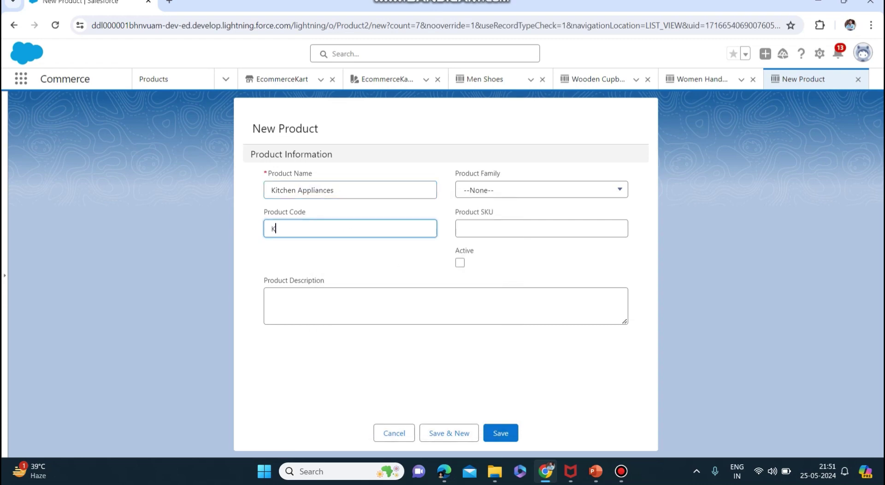
{"action": "type", "text": "-10004-KA"}
{"action": "type", "text": "Ki"}
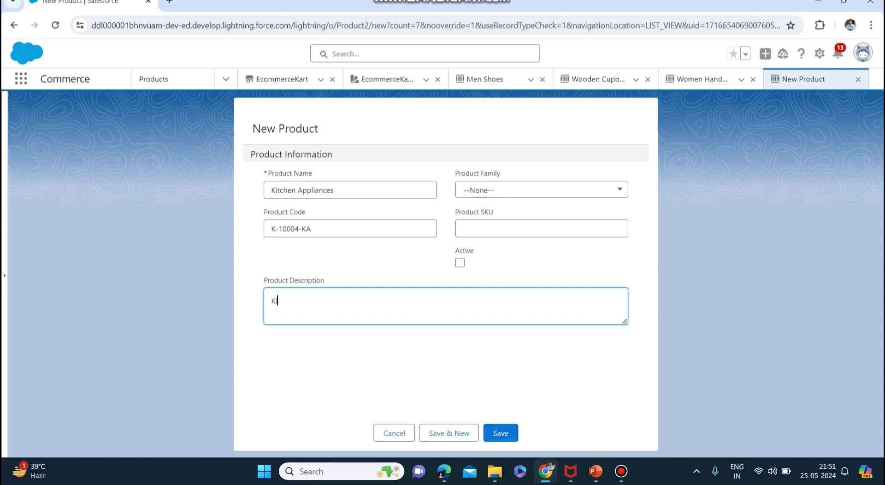
{"action": "type", "text": "tchen related items"}
{"action": "left_click", "coordinate": [460, 262]}
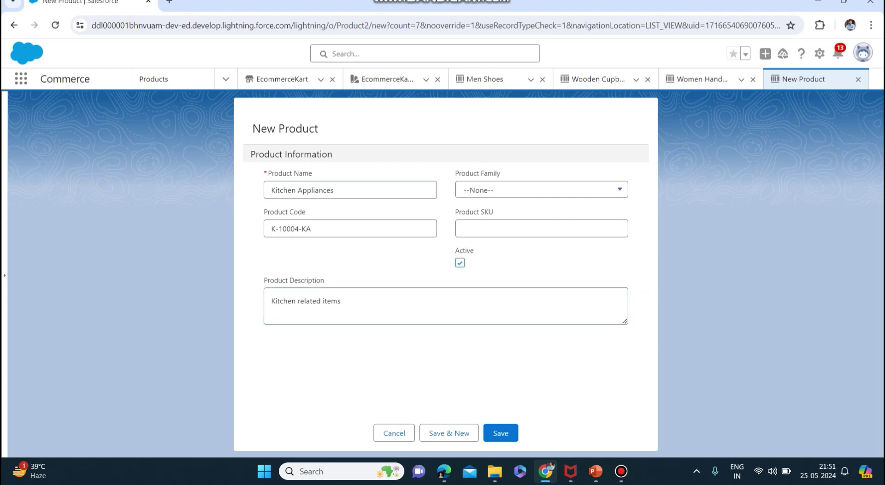
{"action": "left_click", "coordinate": [510, 430]}
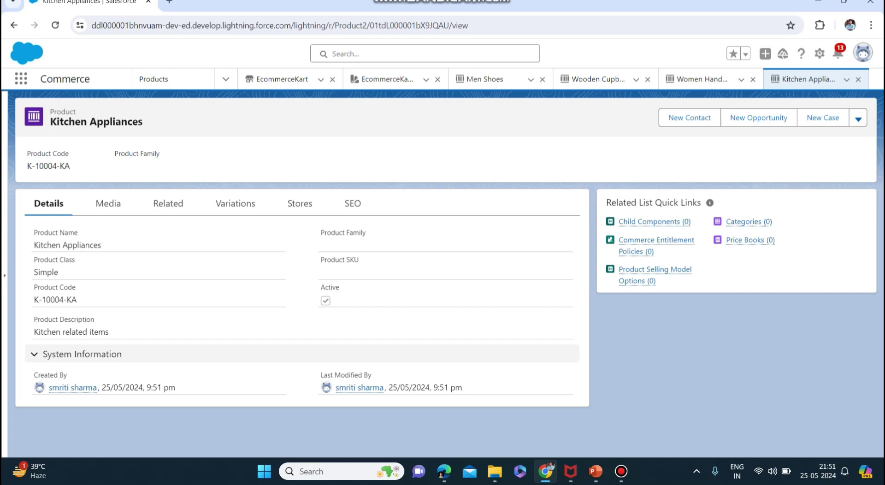
Step: Switch Products list views between All and Recently Viewed, then open Kitchen Appliances
{"action": "left_click", "coordinate": [153, 79]}
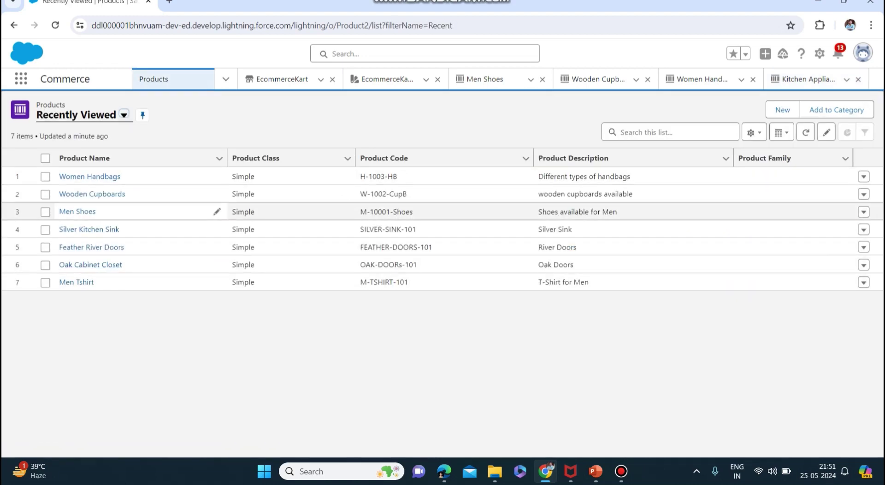
{"action": "left_click", "coordinate": [123, 115]}
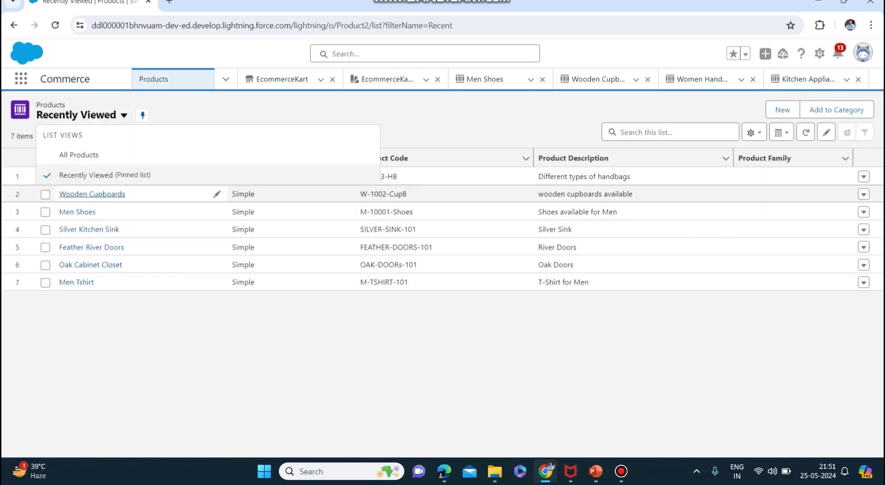
{"action": "left_click", "coordinate": [78, 152]}
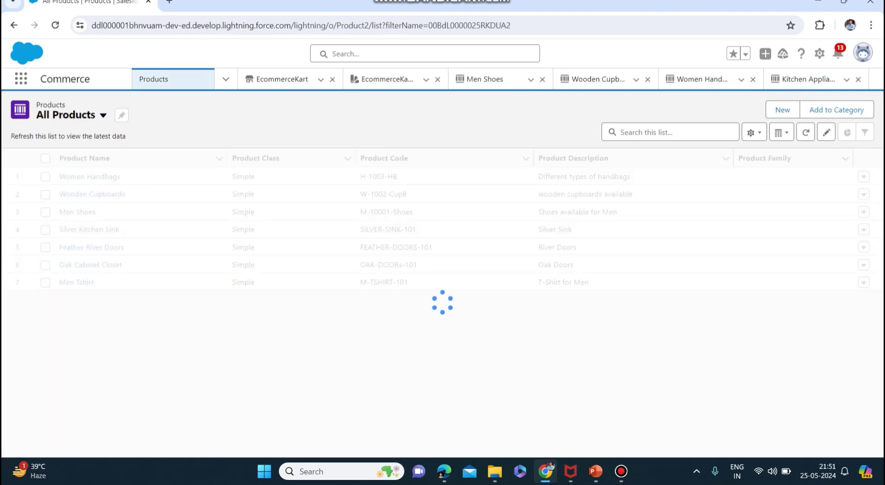
{"action": "left_click", "coordinate": [103, 115]}
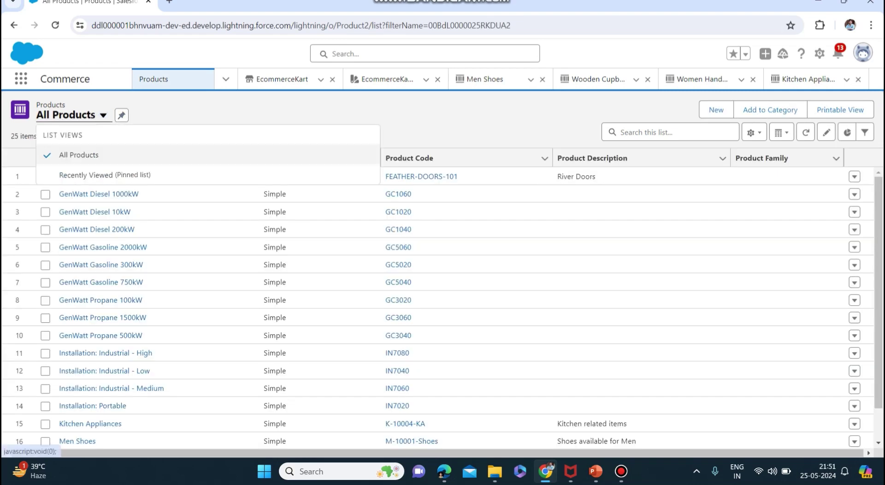
{"action": "left_click", "coordinate": [104, 174]}
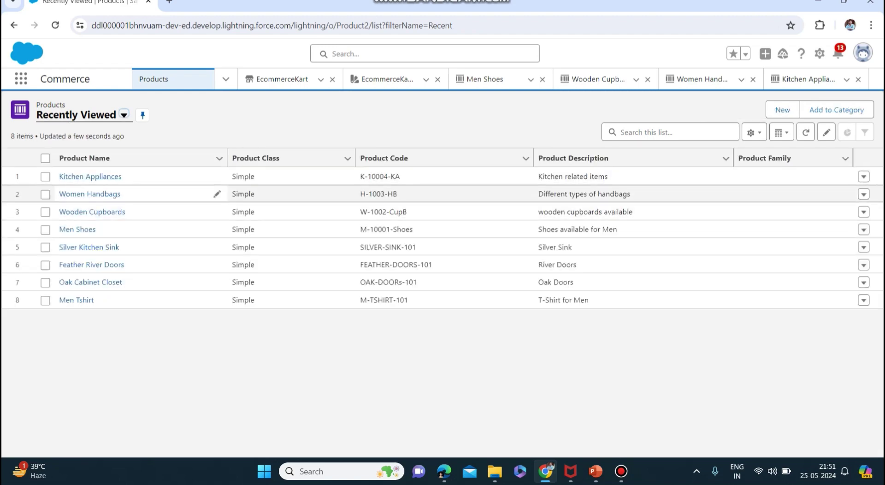
{"action": "left_click", "coordinate": [90, 177]}
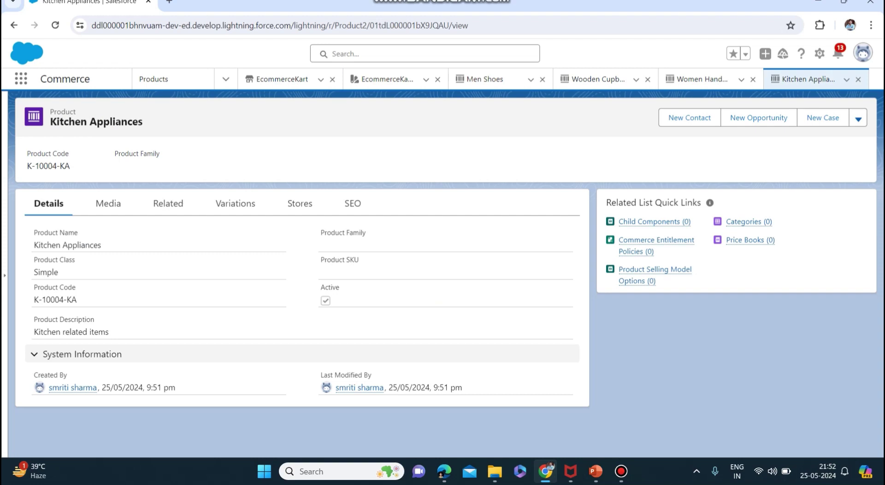
Step: Check the product's empty Price Books list, return, and preview its Categories list
{"action": "mouse_move", "coordinate": [750, 241]}
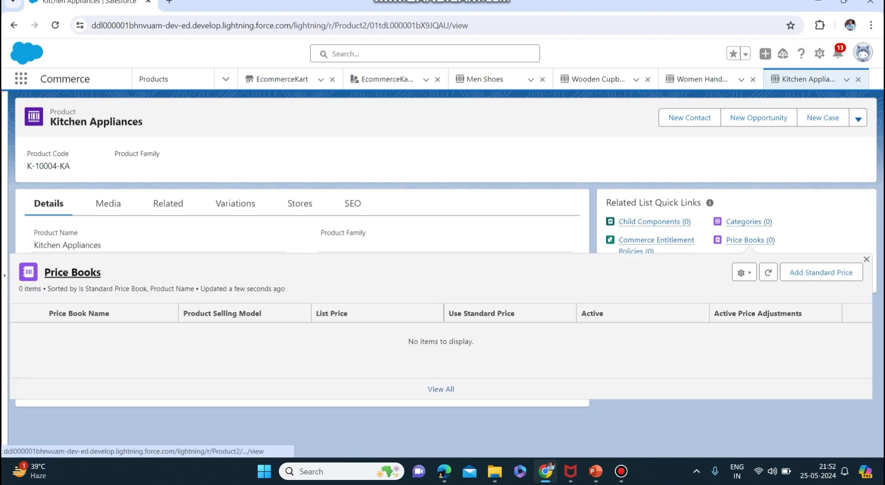
{"action": "left_click", "coordinate": [751, 240]}
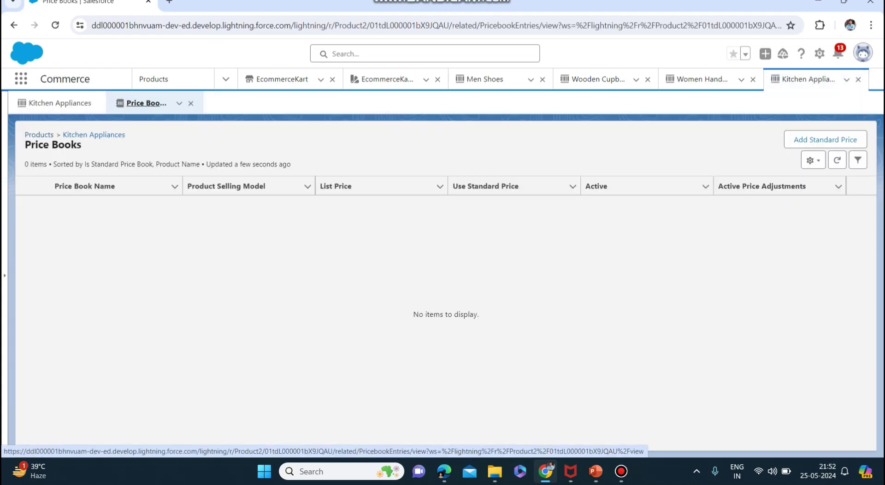
{"action": "left_click", "coordinate": [14, 25]}
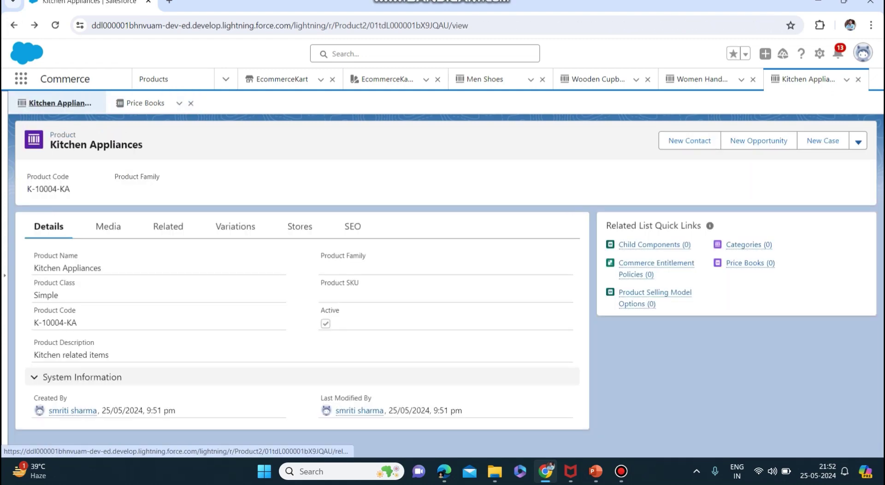
{"action": "left_click", "coordinate": [858, 141]}
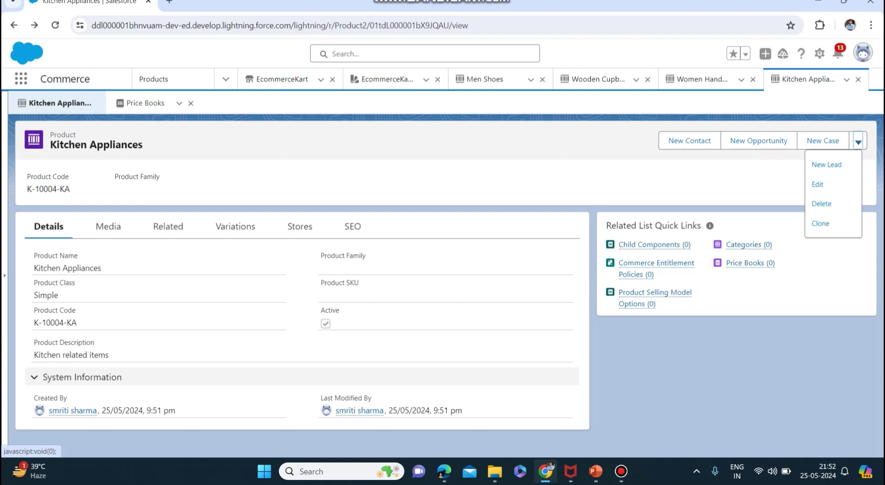
{"action": "key", "text": "Escape"}
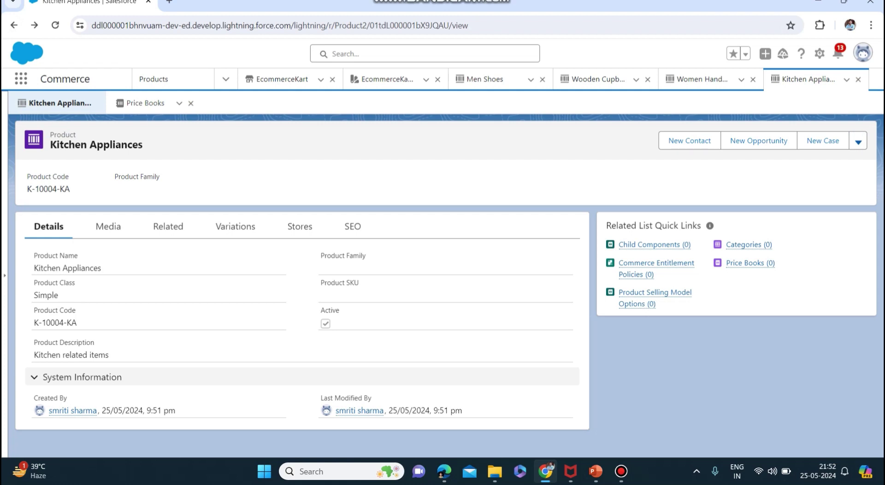
{"action": "mouse_move", "coordinate": [743, 245]}
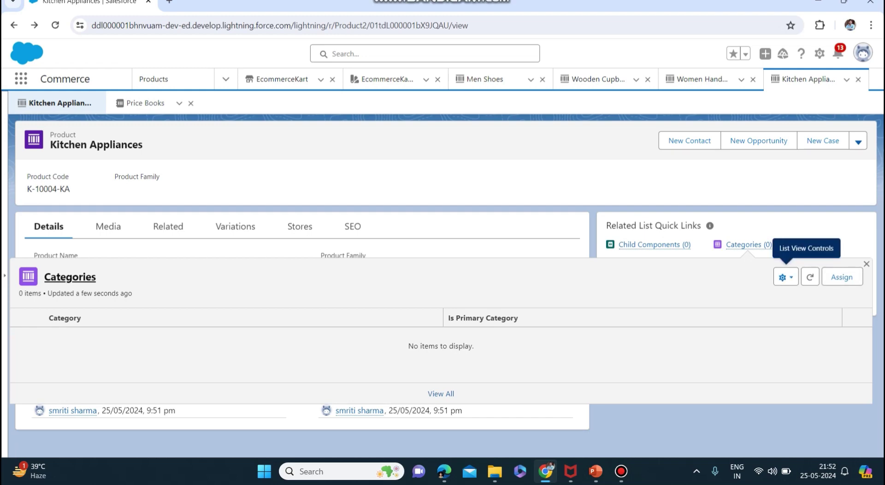
{"action": "left_click", "coordinate": [784, 277]}
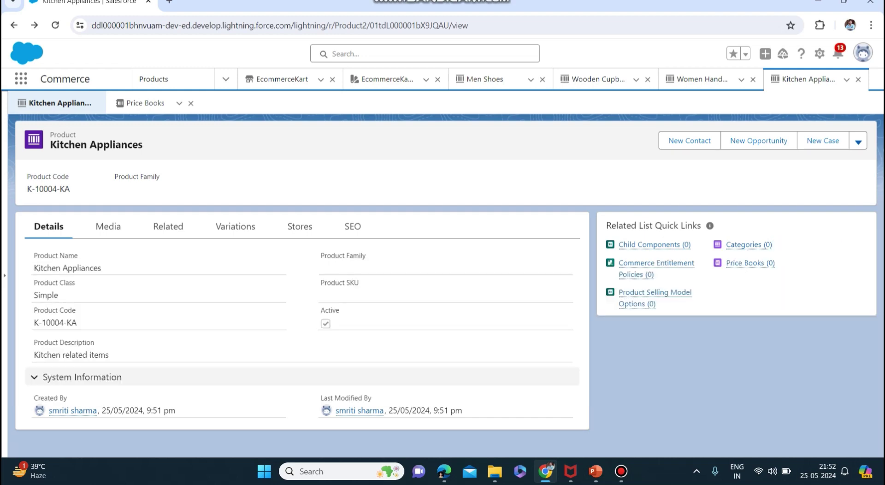
Step: Add a Standard Price of 1500 to Kitchen Appliances and save it
{"action": "left_click", "coordinate": [744, 263]}
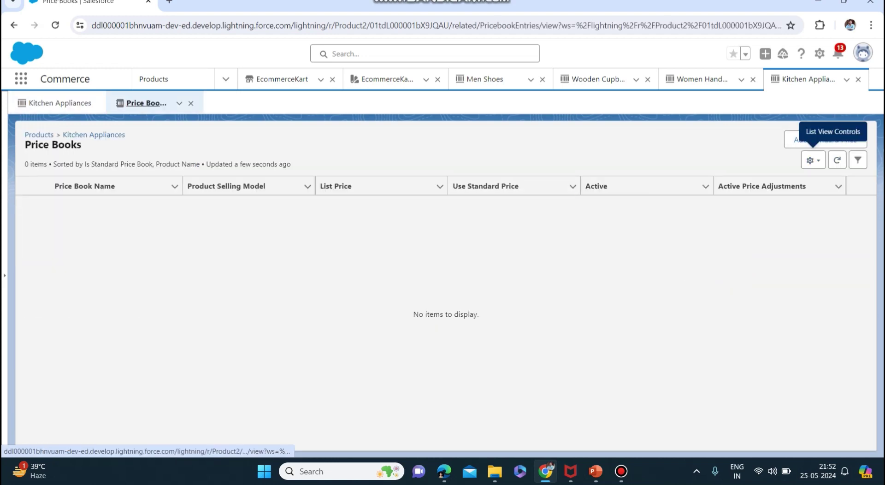
{"action": "left_click", "coordinate": [825, 139]}
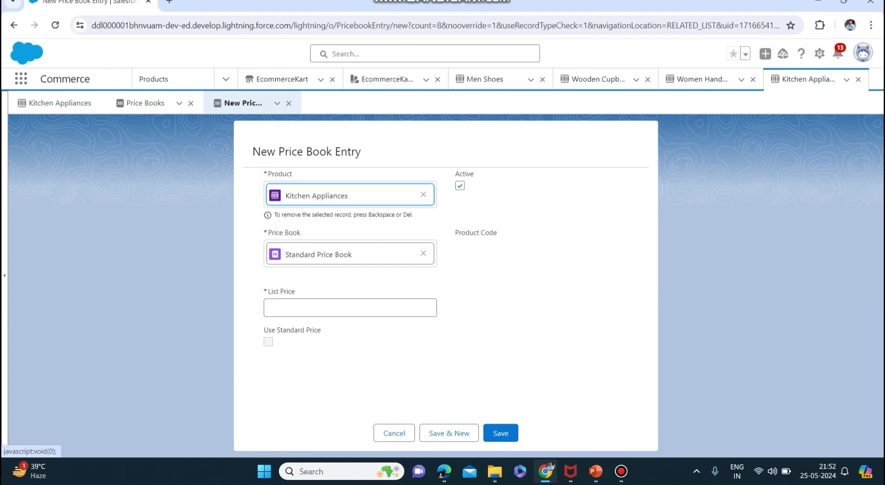
{"action": "left_click", "coordinate": [350, 307]}
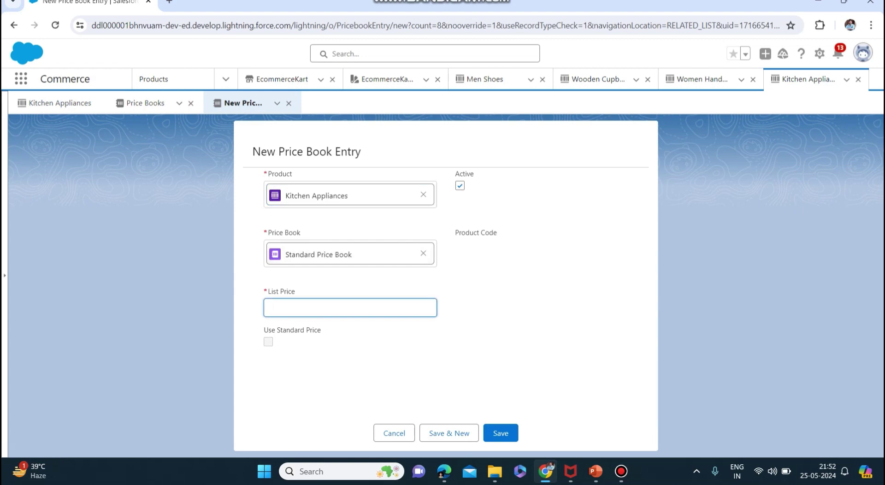
{"action": "type", "text": "1500"}
{"action": "key", "text": "Tab"}
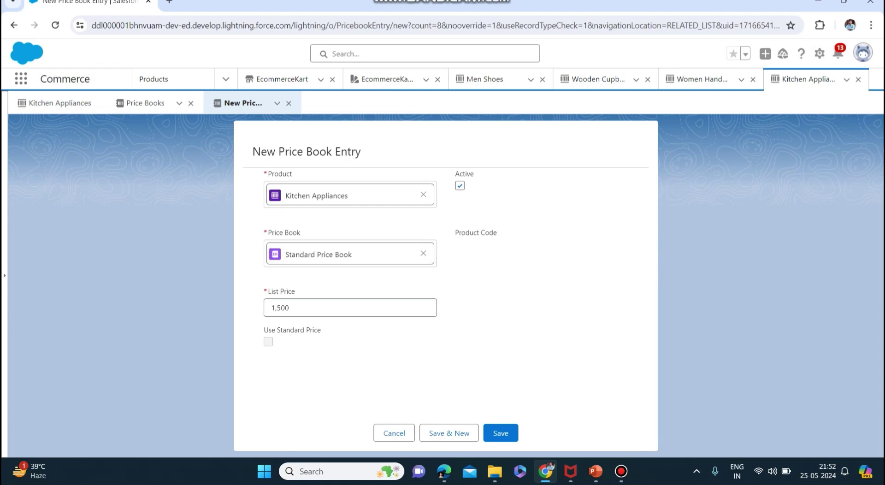
{"action": "left_click", "coordinate": [501, 433]}
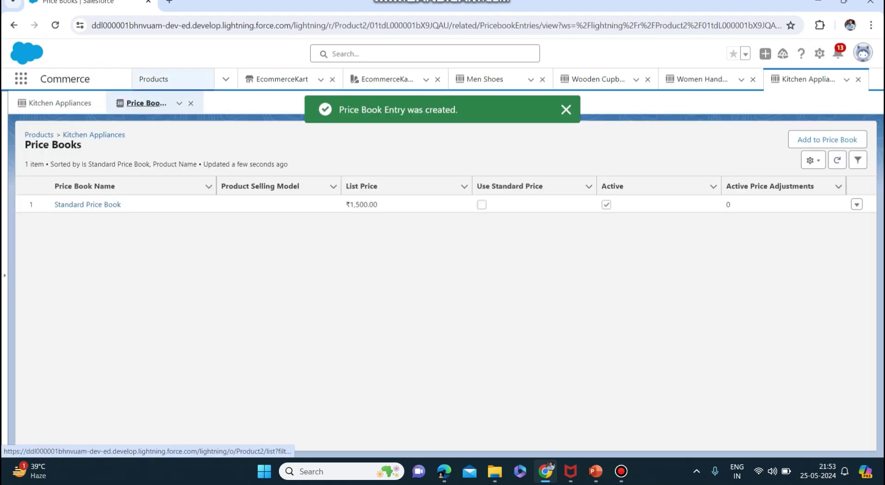
{"action": "left_click", "coordinate": [153, 79]}
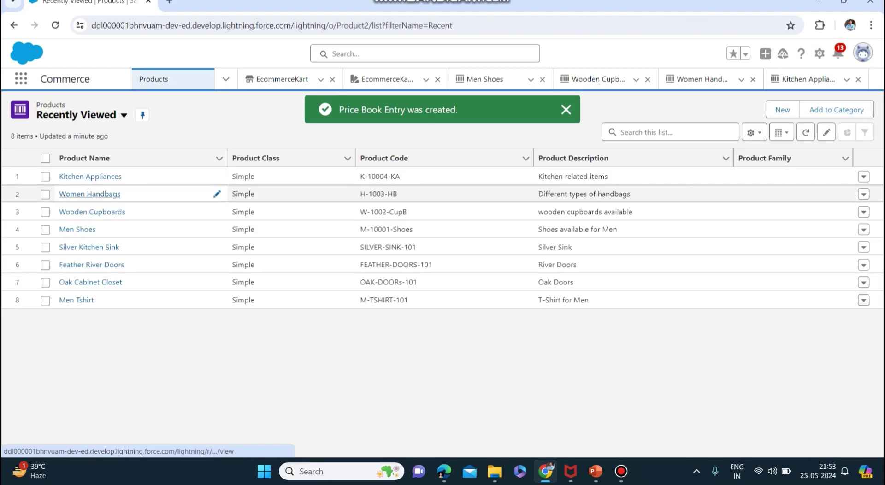
Step: Add a Standard Price of 500 to Women Handbags
{"action": "left_click", "coordinate": [90, 193]}
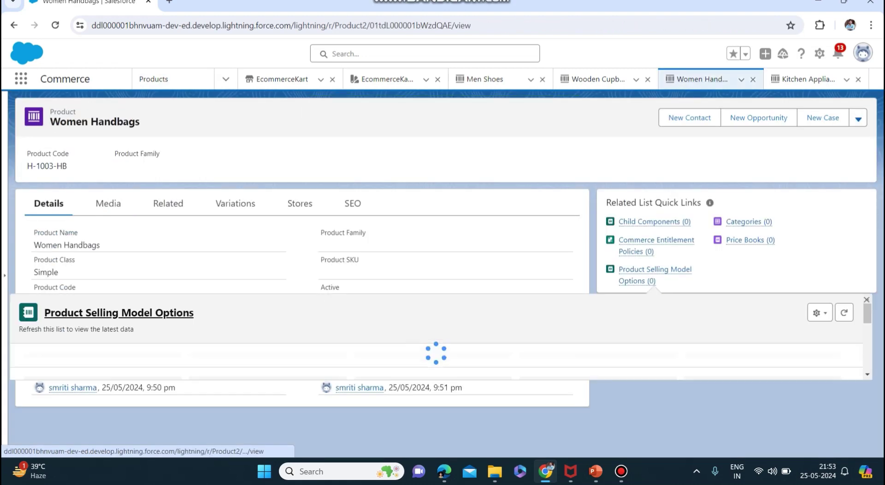
{"action": "left_click", "coordinate": [750, 240]}
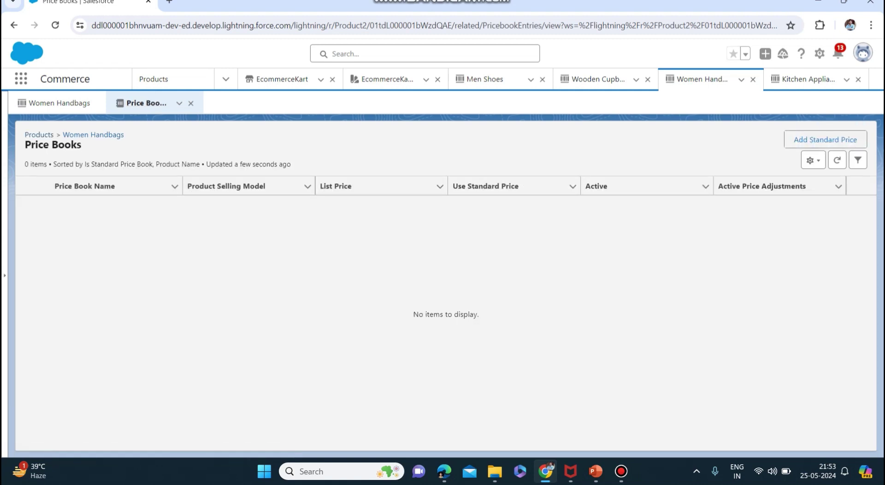
{"action": "left_click", "coordinate": [825, 139]}
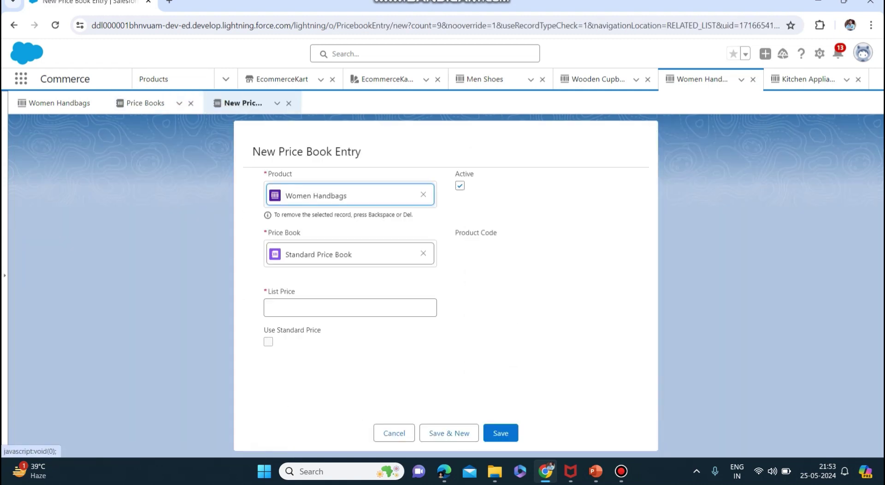
{"action": "left_click", "coordinate": [350, 307]}
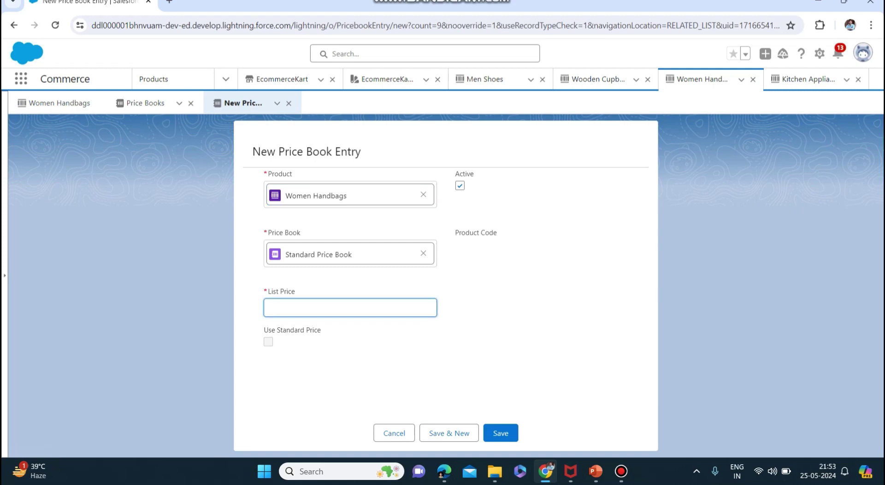
{"action": "type", "text": "500"}
{"action": "left_click", "coordinate": [500, 433]}
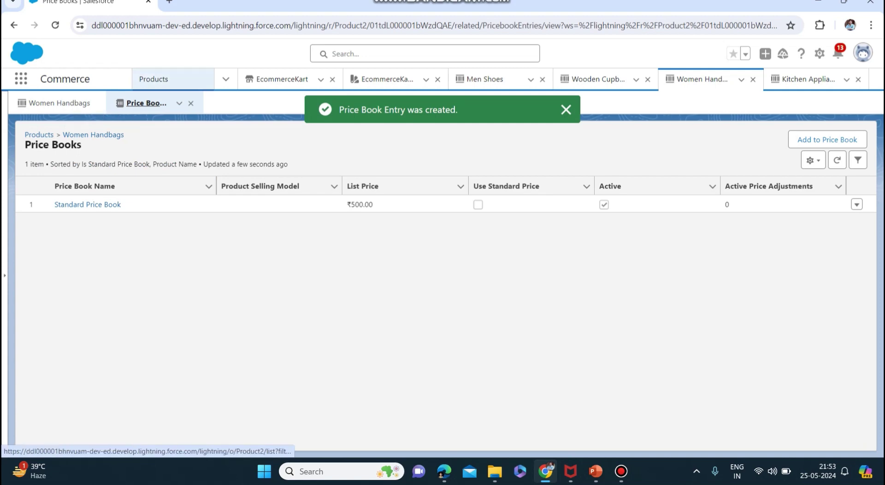
{"action": "left_click", "coordinate": [153, 79]}
Step: Add a Standard Price of 10000 to Wooden Cupboards
{"action": "left_click", "coordinate": [92, 211]}
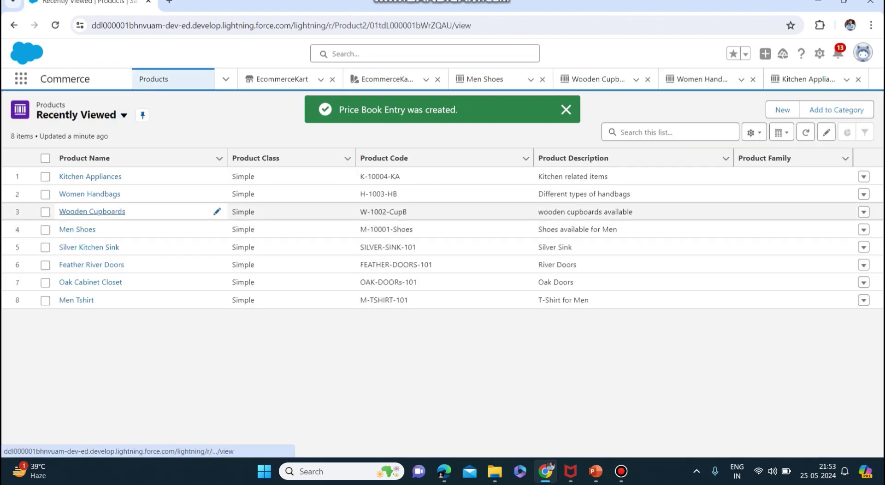
{"action": "left_click", "coordinate": [750, 240]}
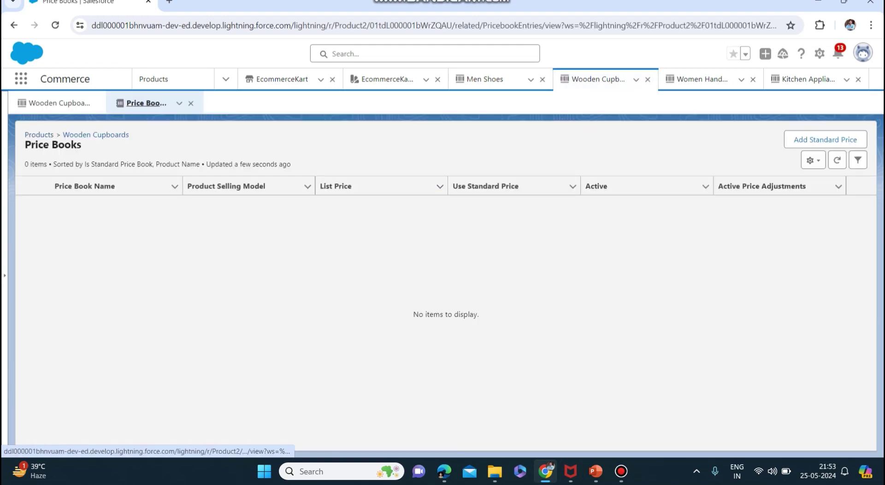
{"action": "left_click", "coordinate": [825, 140]}
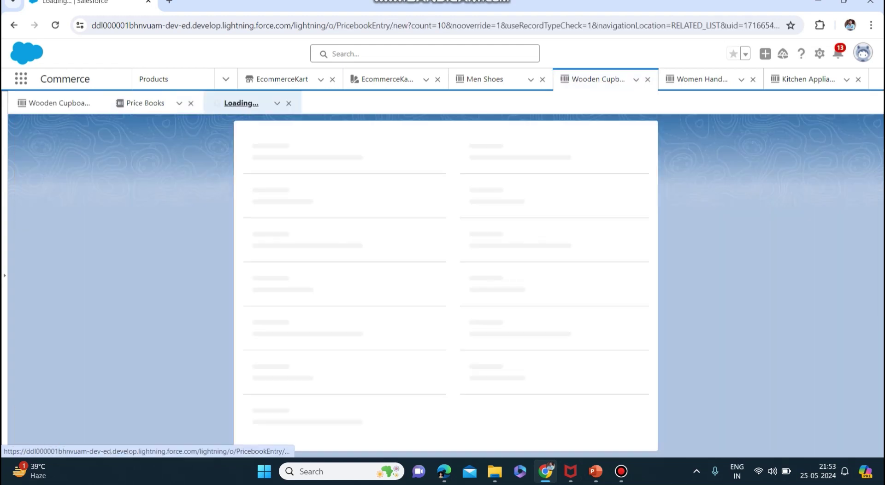
{"action": "left_click", "coordinate": [349, 307]}
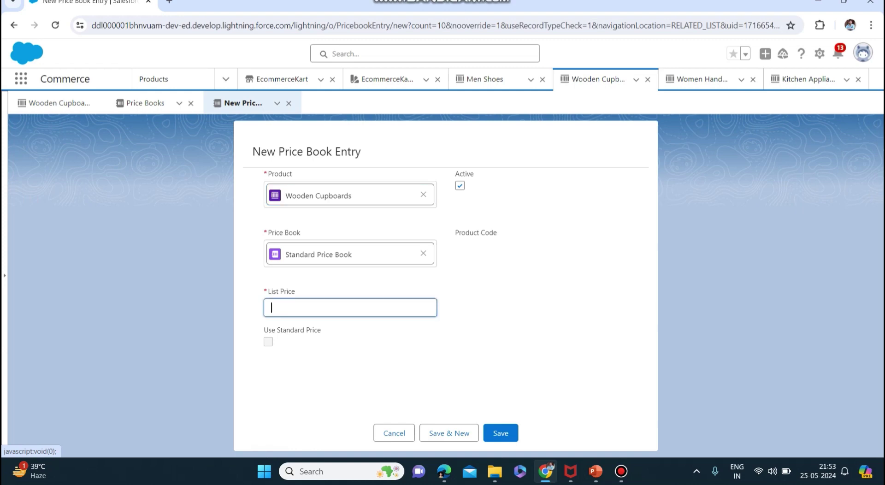
{"action": "type", "text": "10000"}
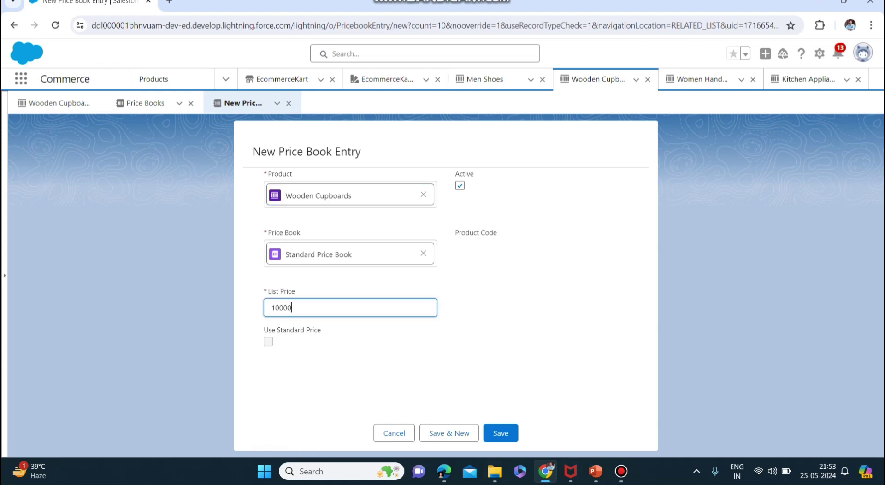
{"action": "left_click", "coordinate": [500, 433]}
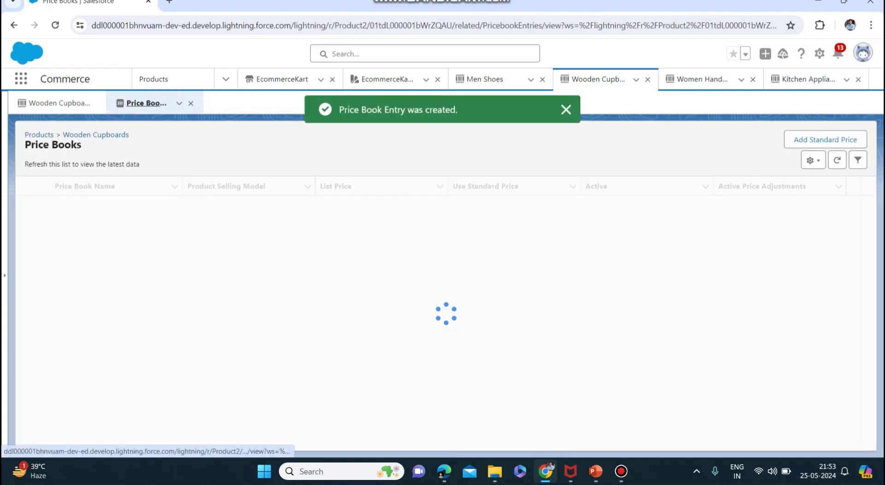
{"action": "left_click", "coordinate": [154, 79]}
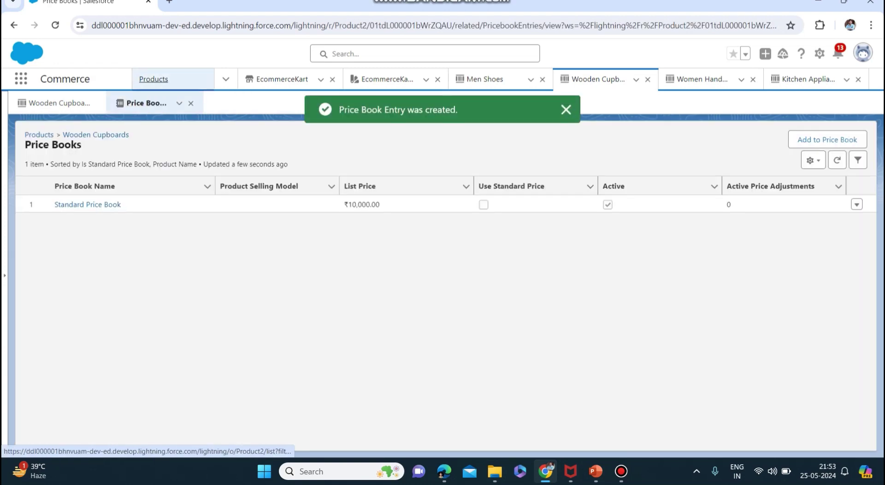
Step: Give Men Shoes a Standard Price Book entry with list price 1200
{"action": "left_click", "coordinate": [77, 229]}
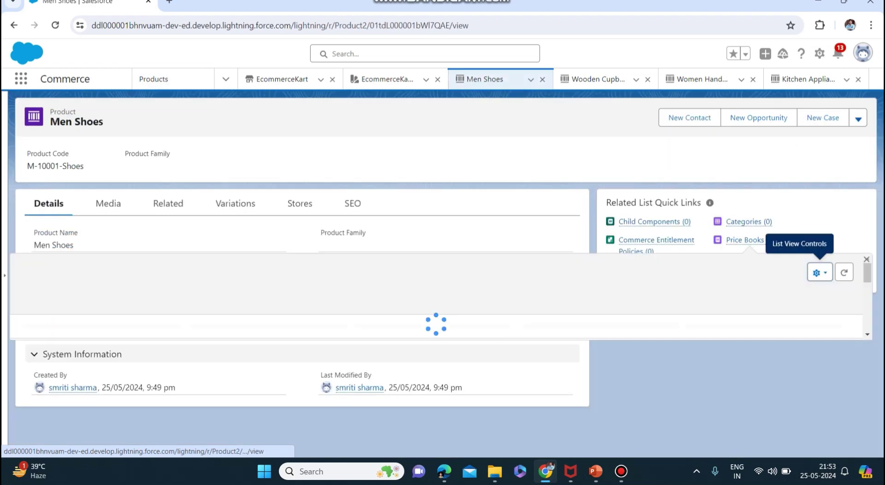
{"action": "left_click", "coordinate": [750, 240]}
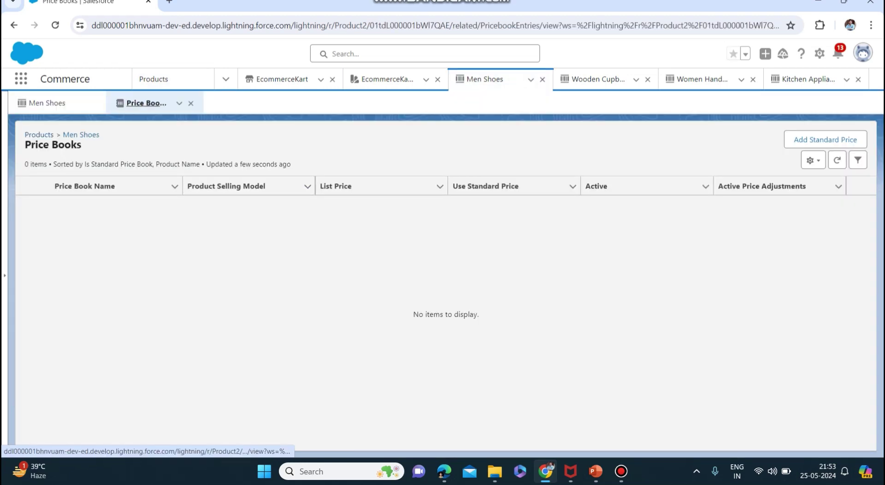
{"action": "left_click", "coordinate": [825, 139]}
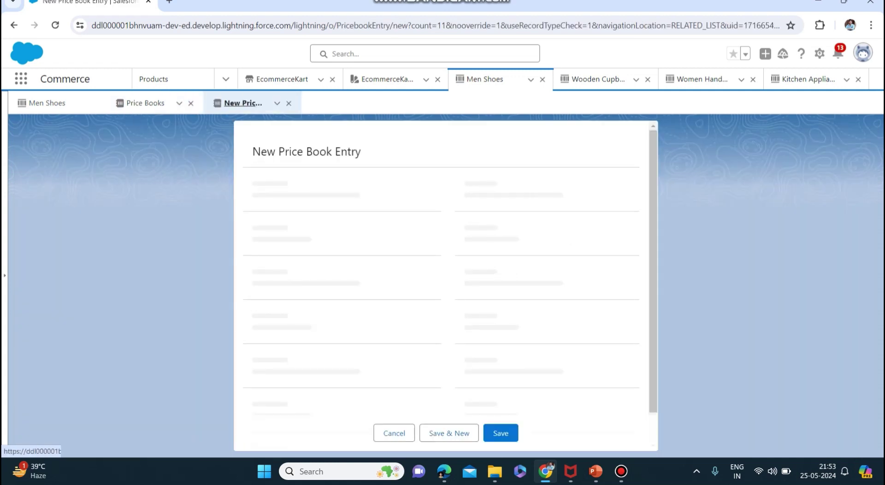
{"action": "left_click", "coordinate": [350, 307]}
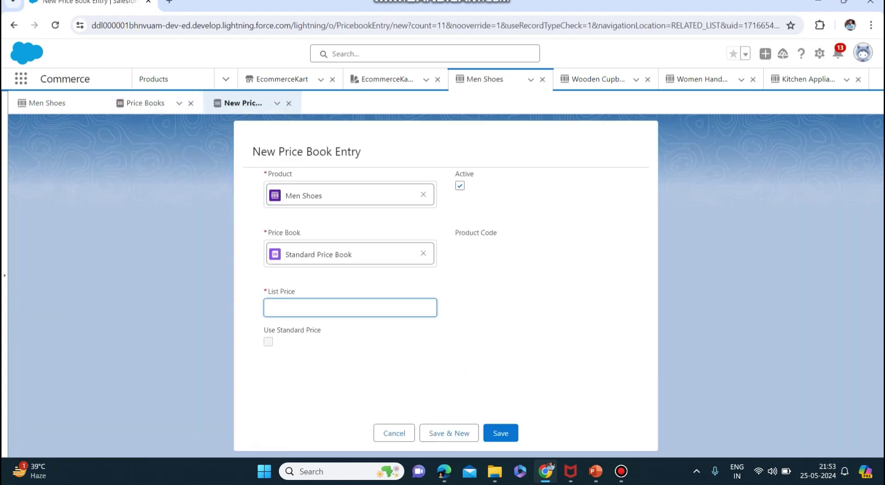
{"action": "type", "text": "1200"}
{"action": "key", "text": "Return"}
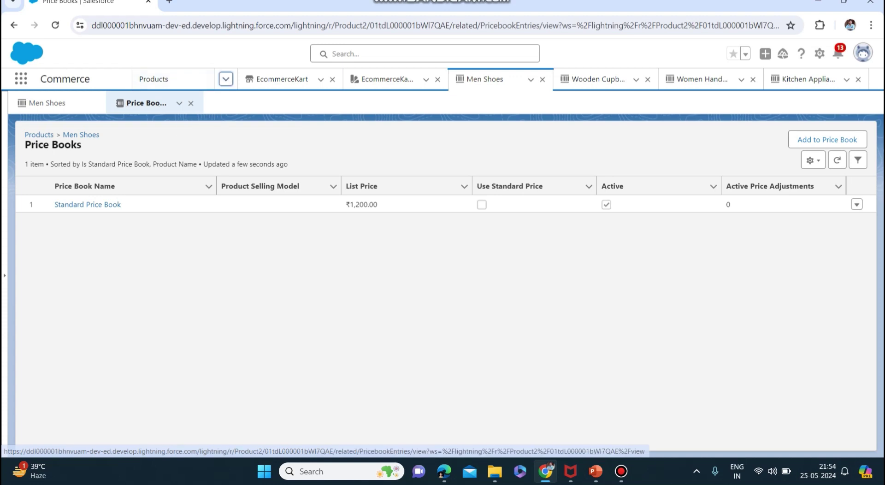
{"action": "left_click", "coordinate": [225, 79]}
Step: Browse the Product Workspace, briefly selecting and deselecting the Men Shoes row
{"action": "scroll", "coordinate": [161, 184], "scroll_direction": "up", "scroll_amount": 5}
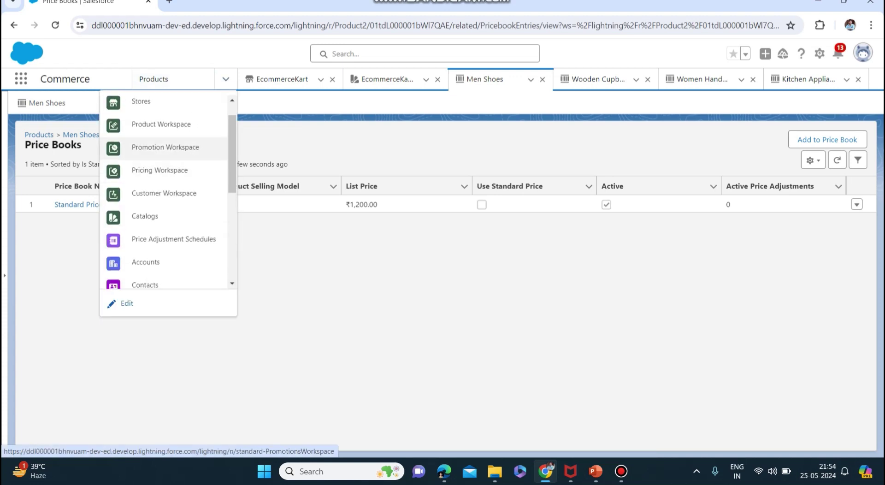
{"action": "left_click", "coordinate": [161, 123]}
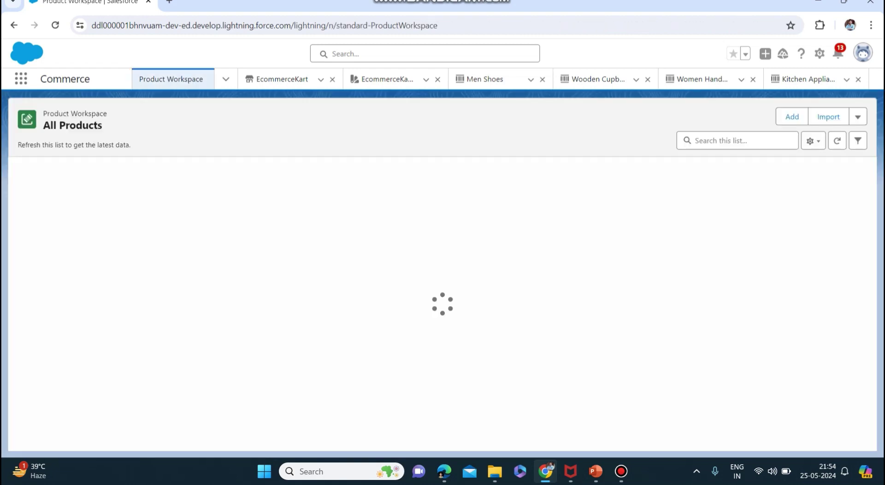
{"action": "scroll", "coordinate": [193, 240], "scroll_direction": "down", "scroll_amount": 9}
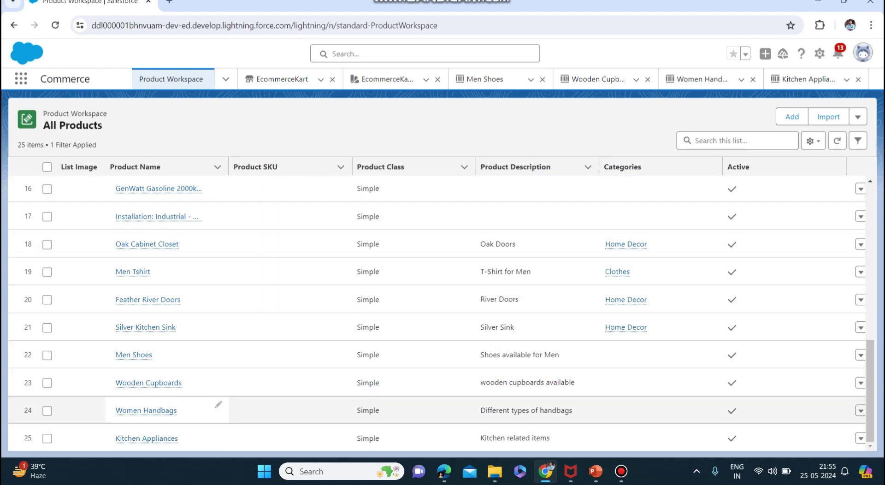
{"action": "mouse_move", "coordinate": [146, 410]}
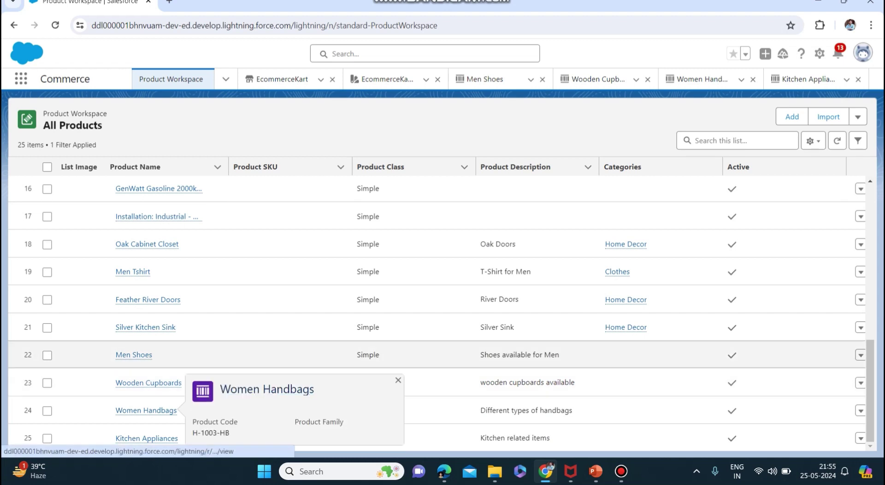
{"action": "left_click", "coordinate": [47, 355]}
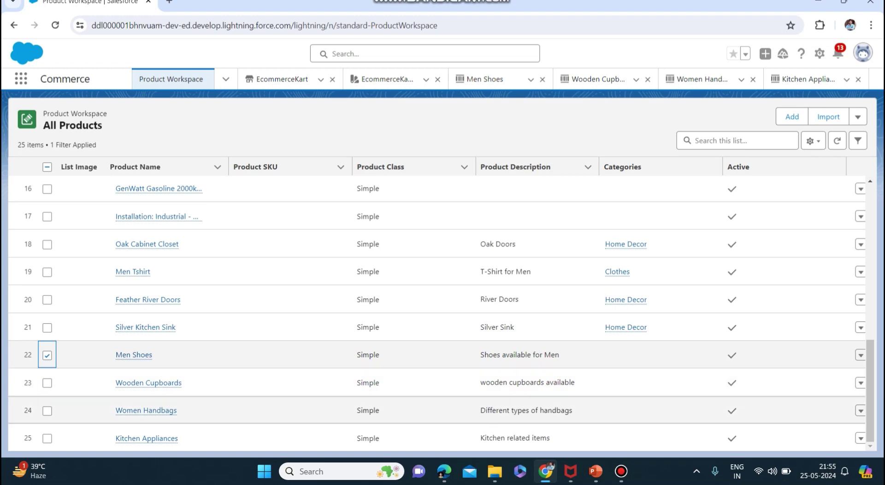
{"action": "key", "text": "space"}
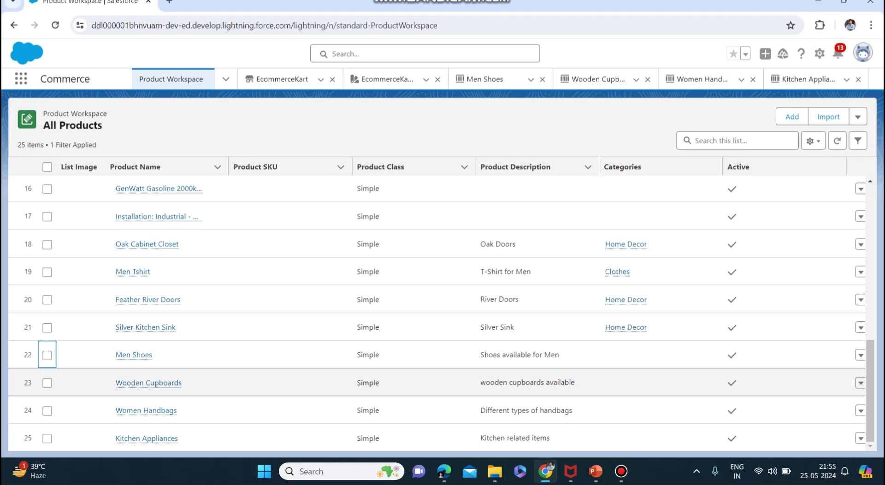
{"action": "mouse_move", "coordinate": [134, 354]}
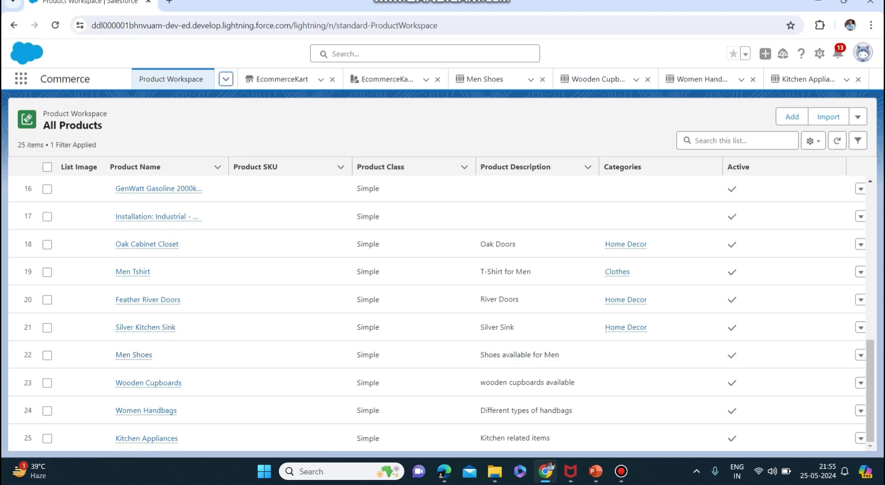
Step: Go back to the Products list and reopen the Men Shoes record
{"action": "left_click", "coordinate": [225, 79]}
{"action": "scroll", "coordinate": [164, 230], "scroll_direction": "down", "scroll_amount": 4}
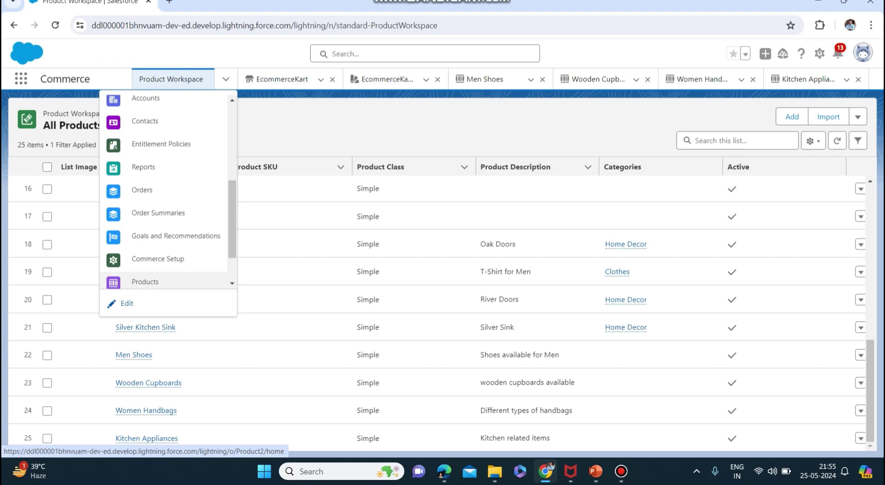
{"action": "left_click", "coordinate": [145, 281]}
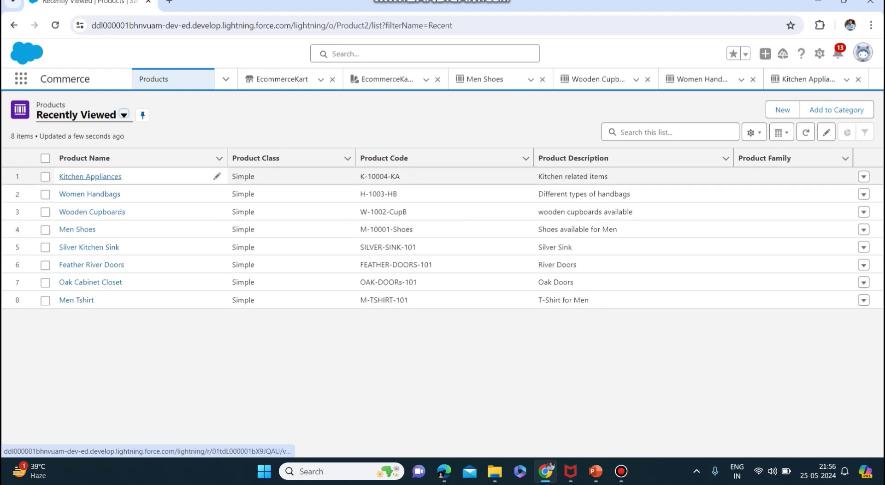
{"action": "left_click", "coordinate": [77, 229]}
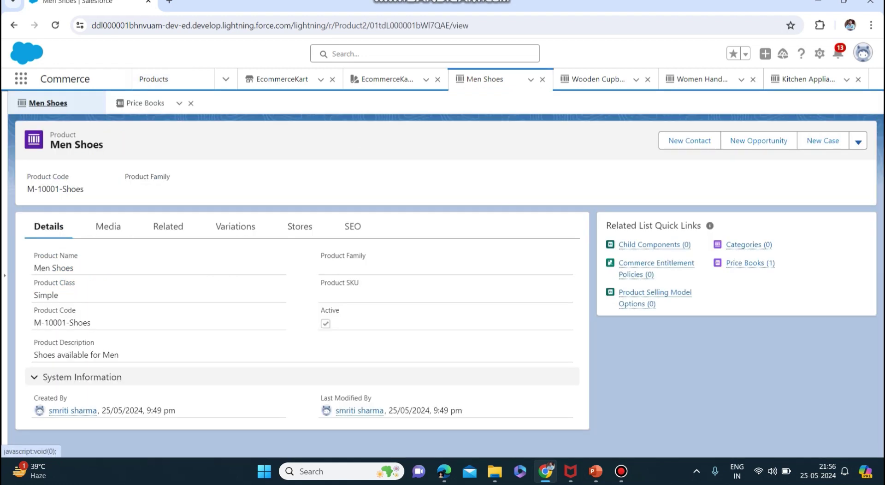
Step: Rename Men Shoes to Men Shorts, updating description and code to M-10001-Shorts, and save
{"action": "left_click", "coordinate": [858, 141]}
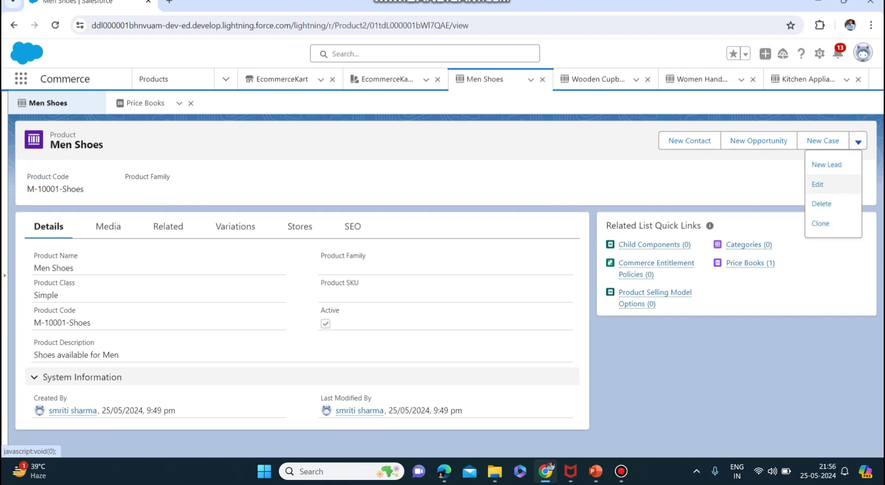
{"action": "left_click", "coordinate": [818, 184]}
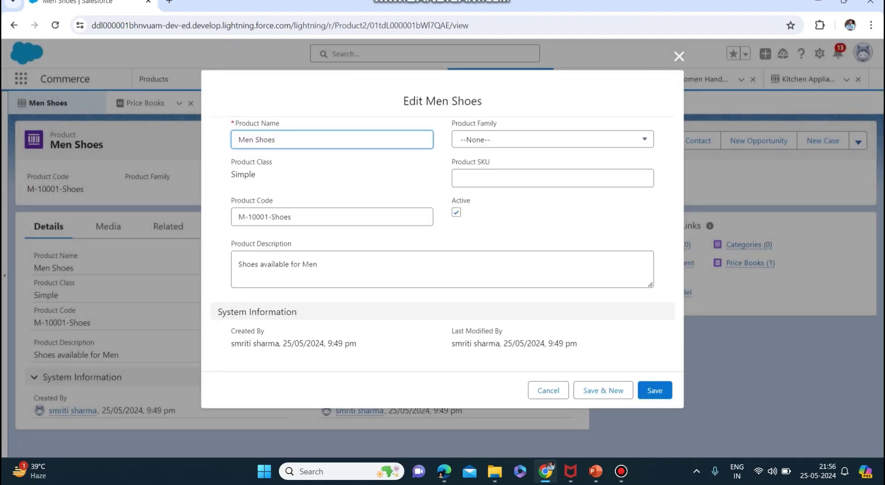
{"action": "key", "text": "BackSpace"}
{"action": "key", "text": "BackSpace"}
{"action": "key", "text": "BackSpace"}
{"action": "key", "text": "BackSpace"}
{"action": "key", "text": "BackSpace"}
{"action": "type", "text": "Shorts"}
{"action": "left_click", "coordinate": [259, 264]}
{"action": "key", "text": "BackSpace"}
{"action": "key", "text": "BackSpace"}
{"action": "type", "text": "rts"}
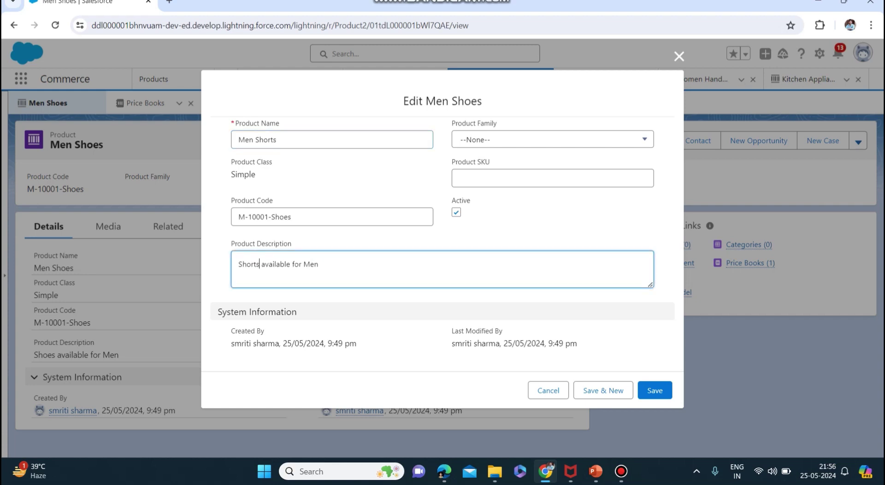
{"action": "left_click", "coordinate": [293, 217]}
{"action": "key", "text": "BackSpace"}
{"action": "key", "text": "BackSpace"}
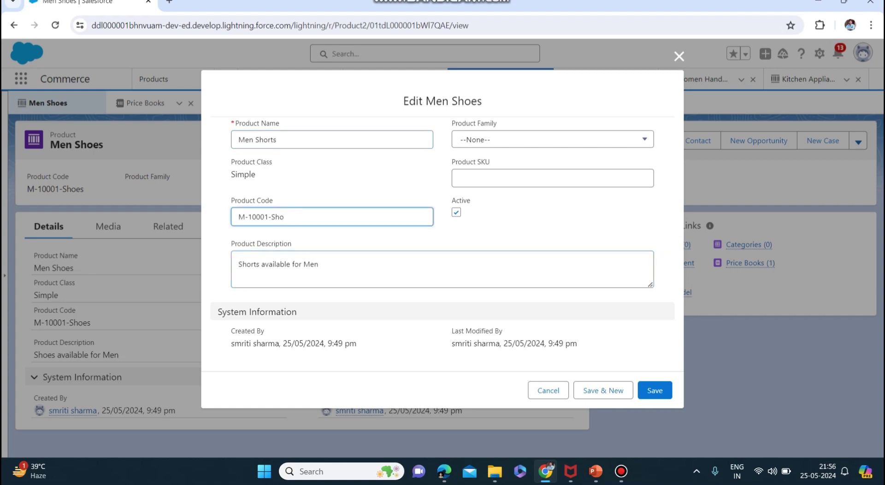
{"action": "type", "text": "rts"}
{"action": "left_click", "coordinate": [655, 390]}
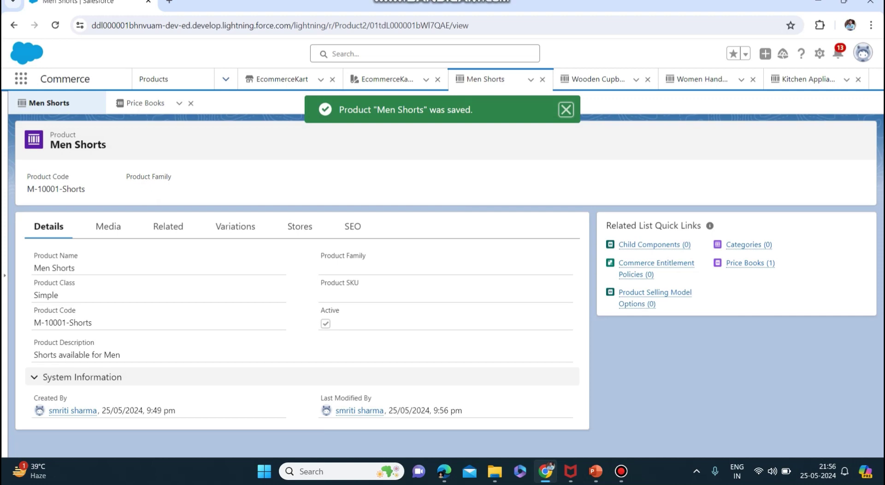
{"action": "left_click", "coordinate": [226, 79]}
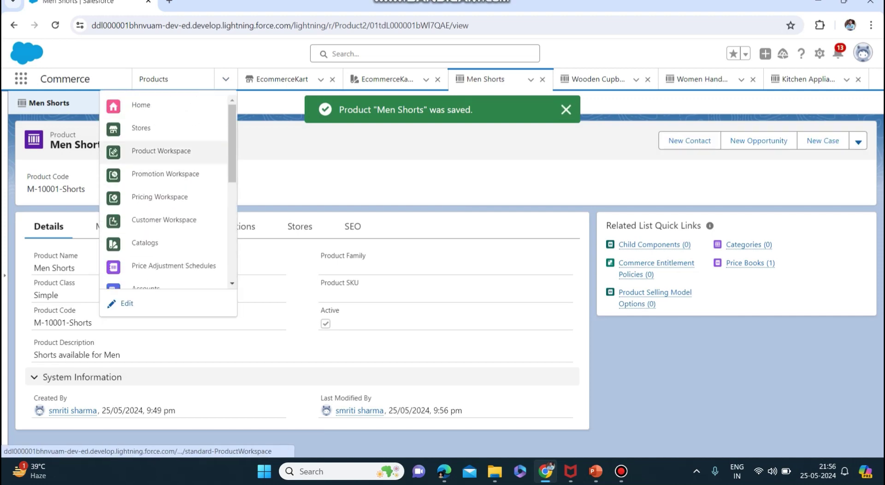
Step: Bulk-add Wooden Cupboards and Kitchen Appliances to the EcommerceKart Home Decor category
{"action": "left_click", "coordinate": [161, 151]}
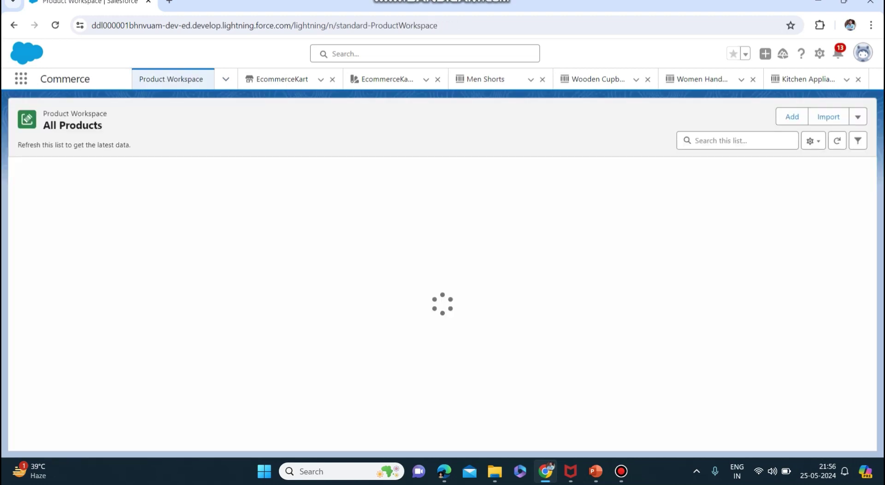
{"action": "scroll", "coordinate": [152, 382], "scroll_direction": "down", "scroll_amount": 9}
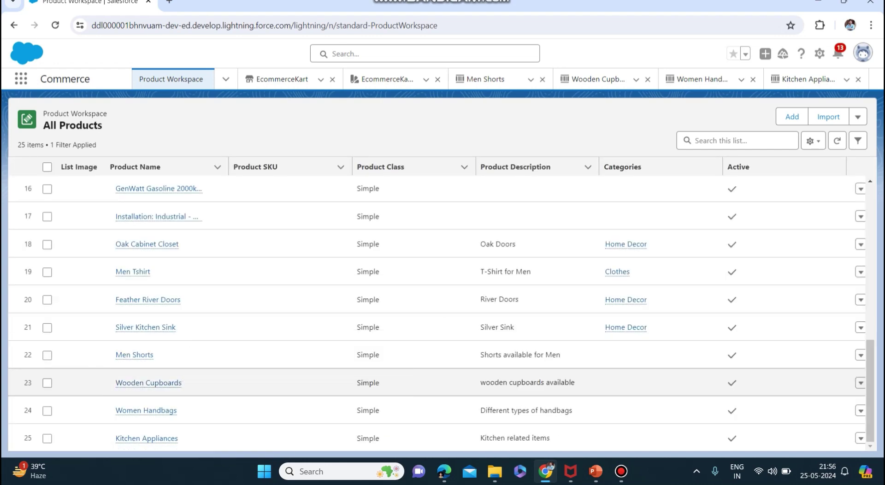
{"action": "left_click", "coordinate": [47, 383]}
{"action": "key", "text": "Down"}
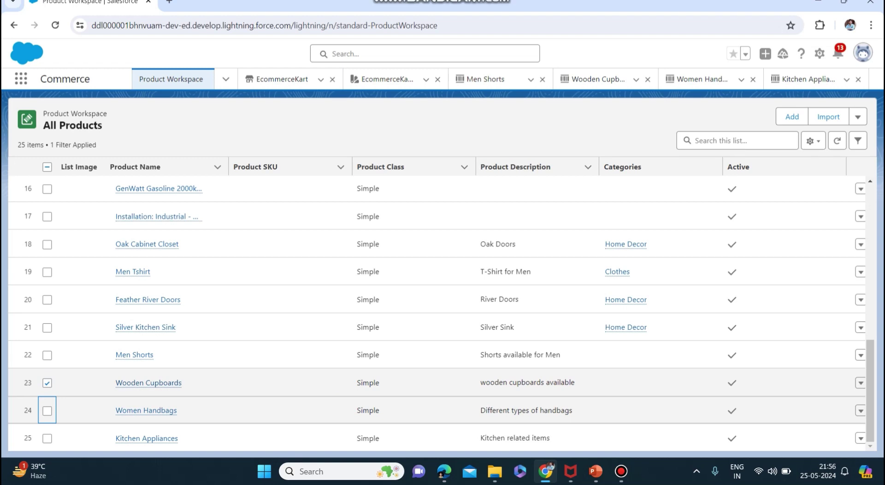
{"action": "left_click", "coordinate": [47, 438]}
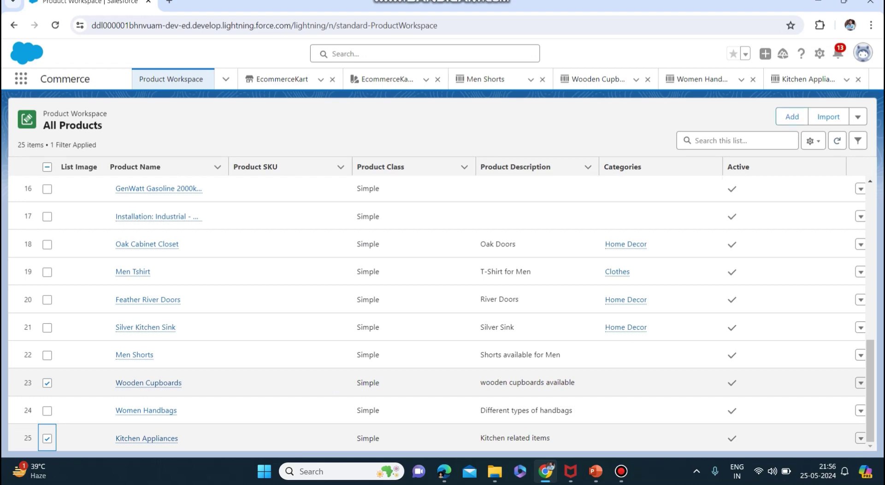
{"action": "left_click", "coordinate": [857, 116]}
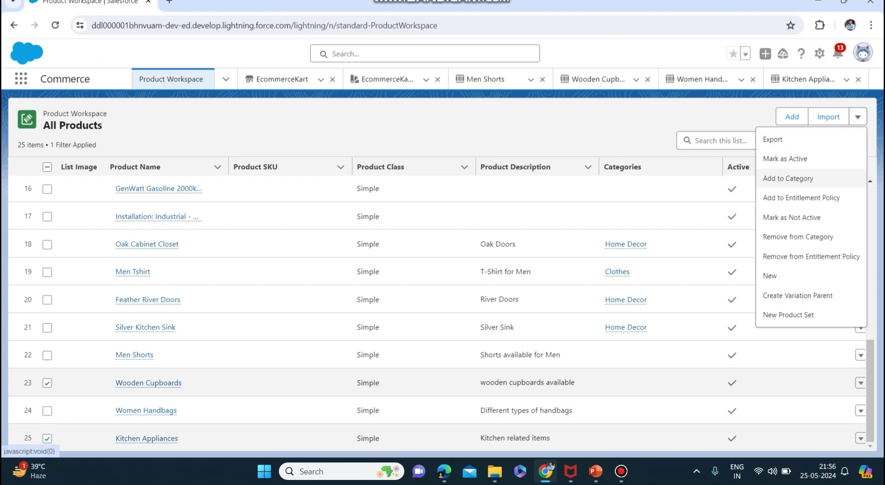
{"action": "left_click", "coordinate": [787, 178]}
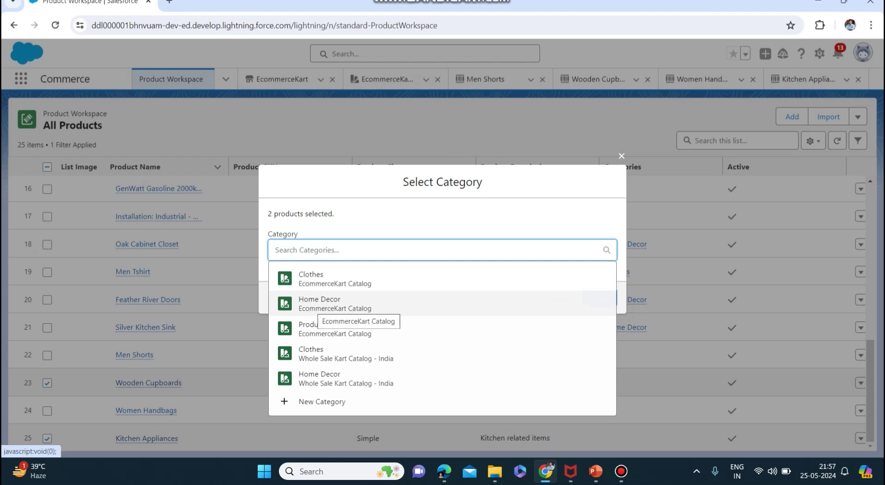
{"action": "left_click", "coordinate": [335, 308]}
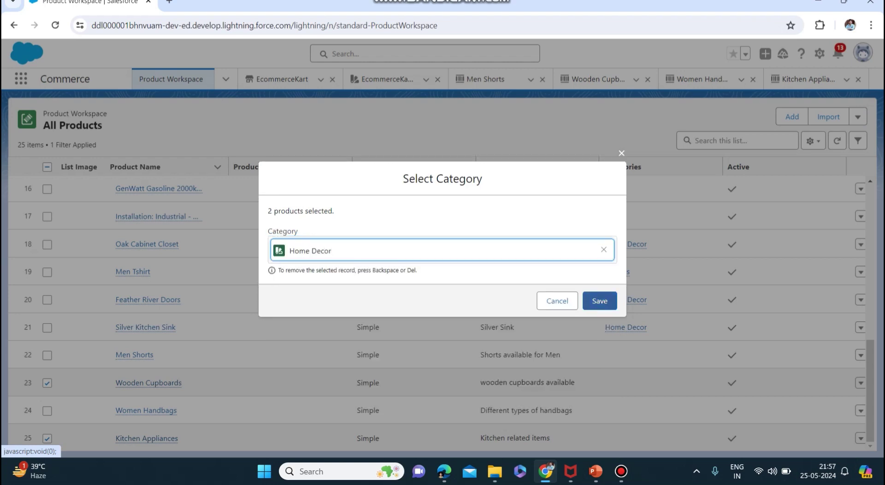
{"action": "left_click", "coordinate": [600, 300]}
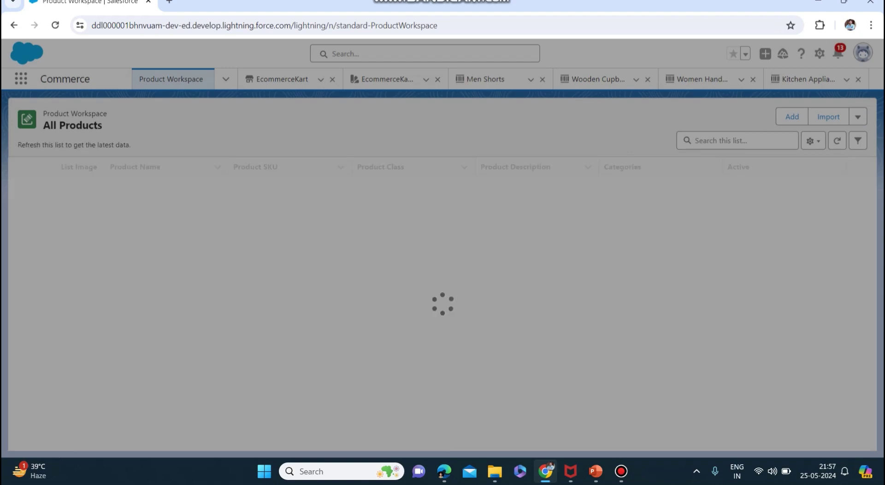
{"action": "scroll", "coordinate": [323, 329], "scroll_direction": "down", "scroll_amount": 8}
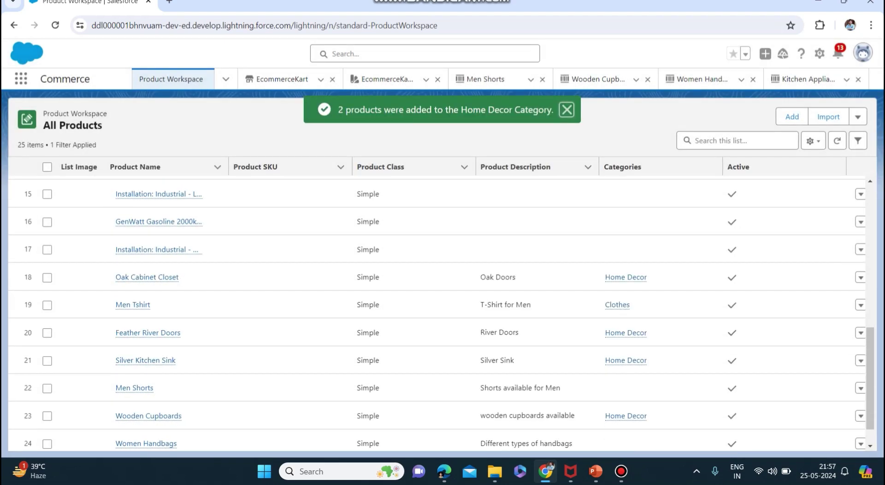
{"action": "scroll", "coordinate": [322, 328], "scroll_direction": "down", "scroll_amount": 1}
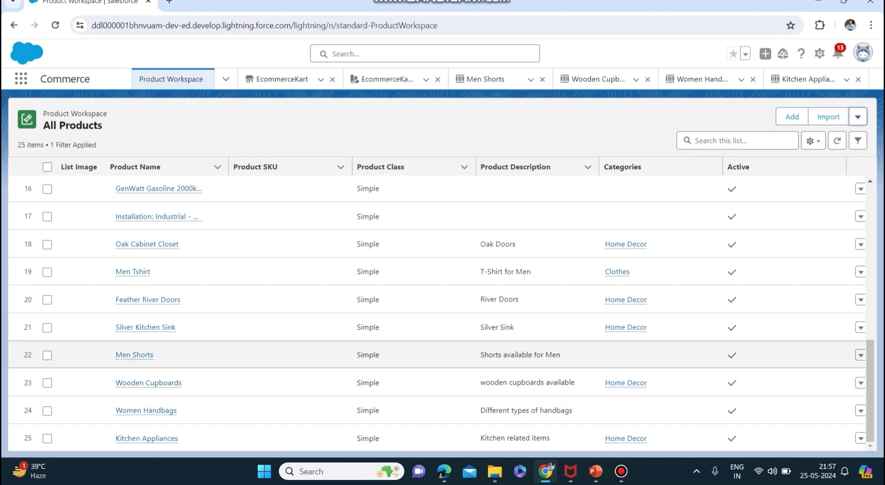
Step: Bulk-add the selected Men Shorts and Women Handbags products to the Clothes category
{"action": "left_click", "coordinate": [47, 355]}
{"action": "left_click", "coordinate": [47, 410]}
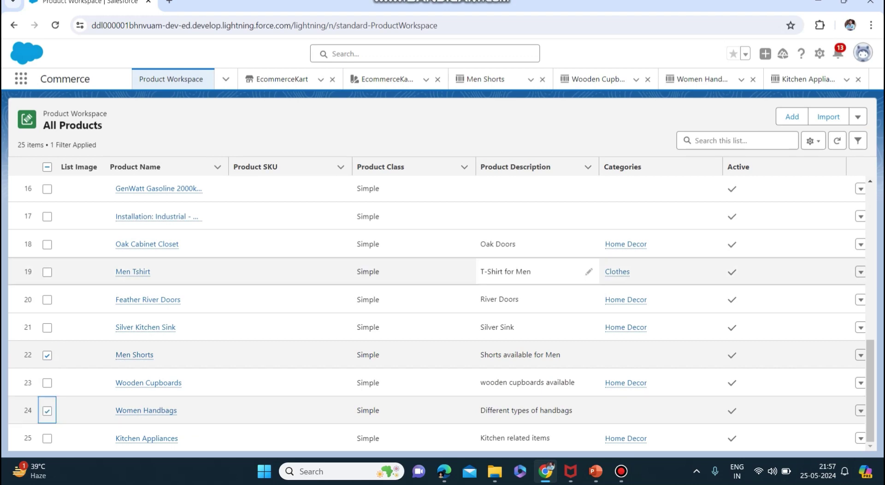
{"action": "left_click", "coordinate": [858, 117]}
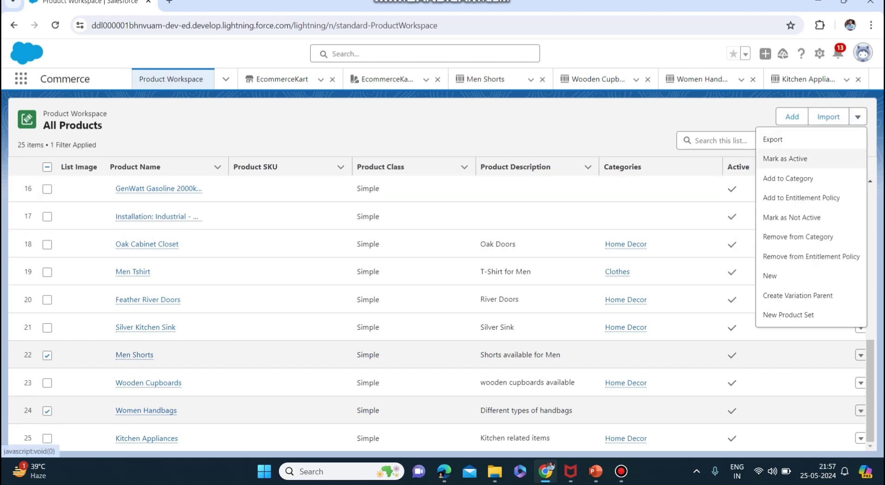
{"action": "left_click", "coordinate": [788, 178]}
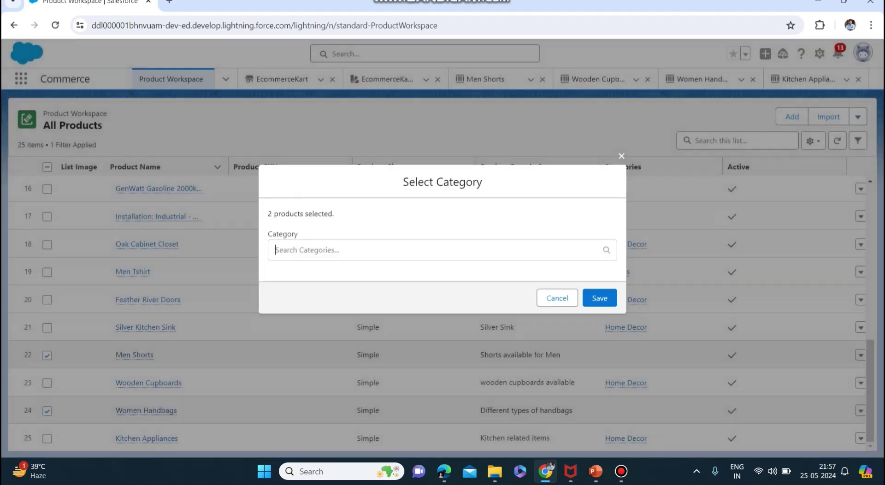
{"action": "left_click", "coordinate": [275, 250]}
{"action": "left_click", "coordinate": [323, 278]}
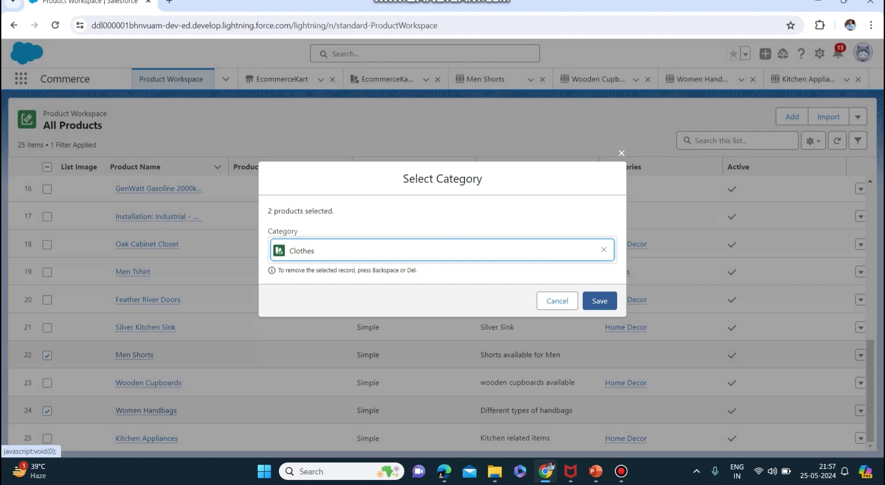
{"action": "left_click", "coordinate": [599, 300]}
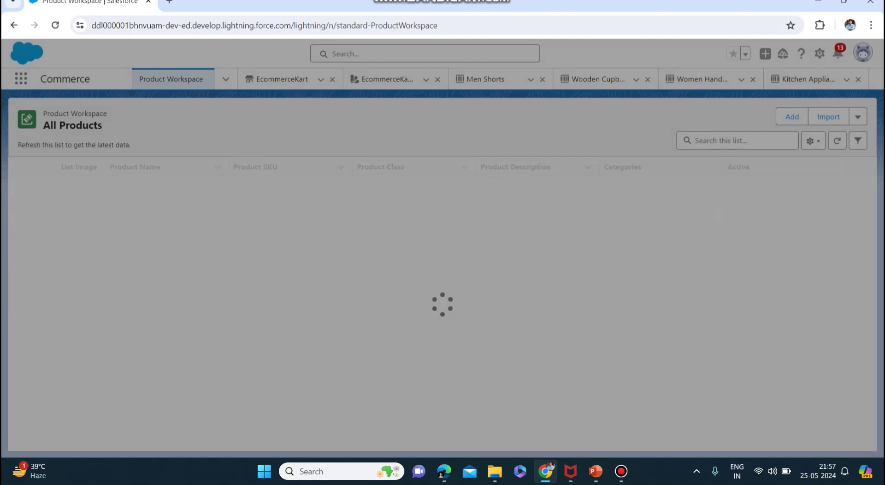
{"action": "scroll", "coordinate": [341, 356], "scroll_direction": "down", "scroll_amount": 8}
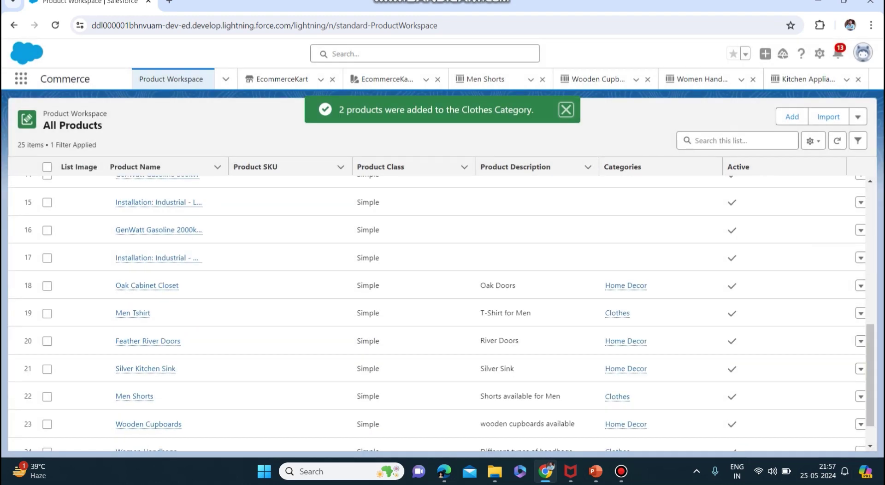
{"action": "scroll", "coordinate": [185, 383], "scroll_direction": "down", "scroll_amount": 1}
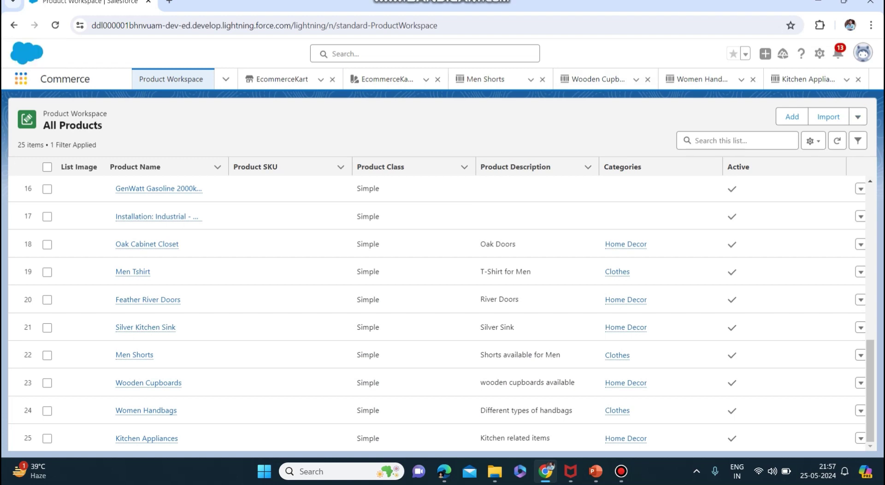
Step: Open the EcommerceKart store from the Stores list and launch Setup Home in a new tab
{"action": "left_click", "coordinate": [20, 79]}
{"action": "left_click", "coordinate": [21, 78]}
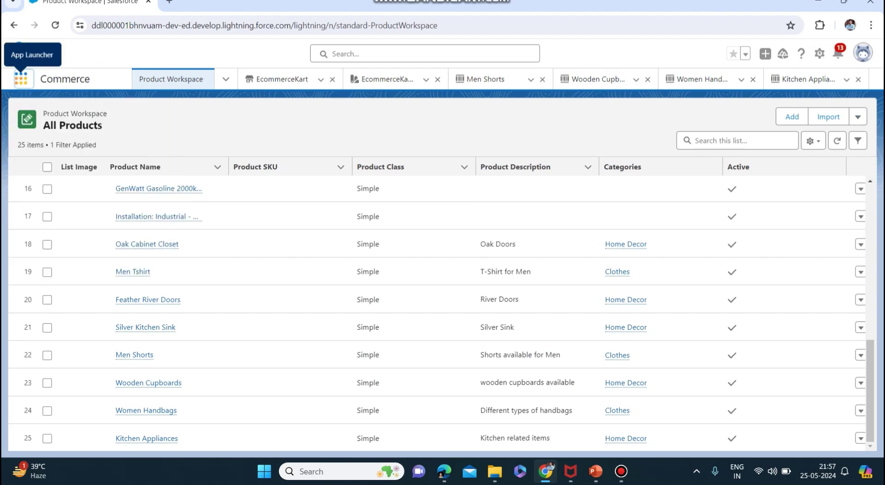
{"action": "left_click", "coordinate": [226, 79]}
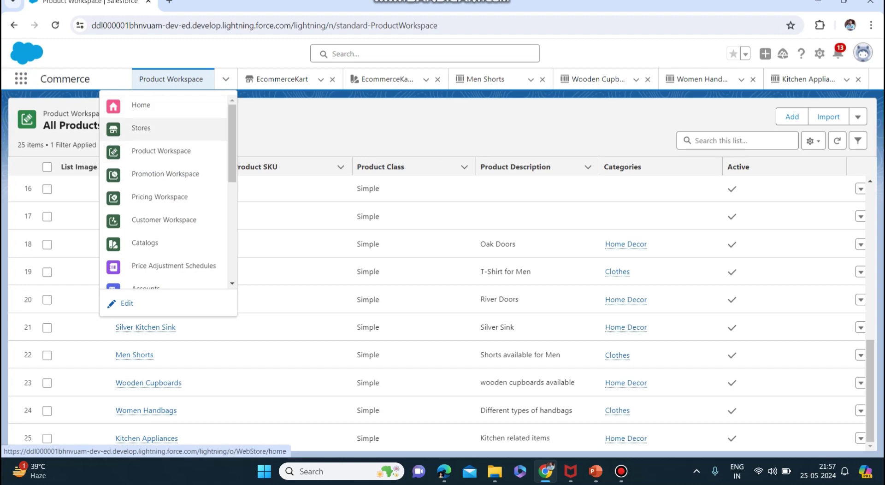
{"action": "left_click", "coordinate": [141, 127]}
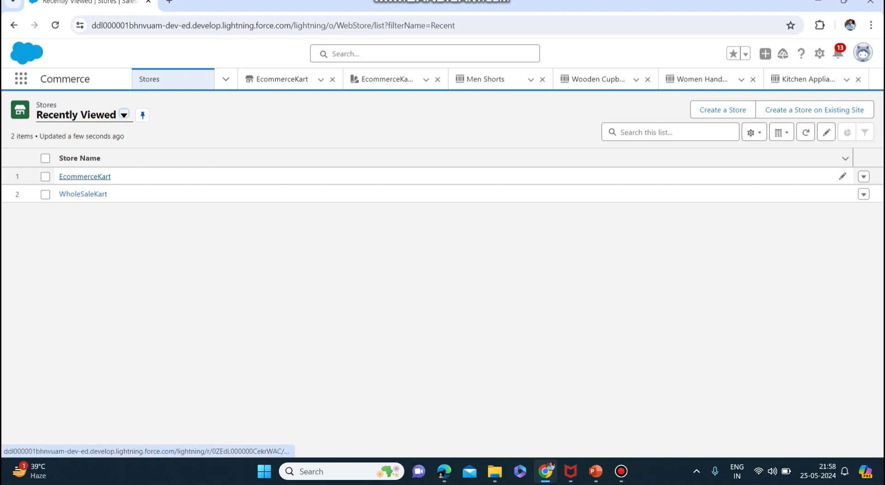
{"action": "left_click", "coordinate": [85, 176]}
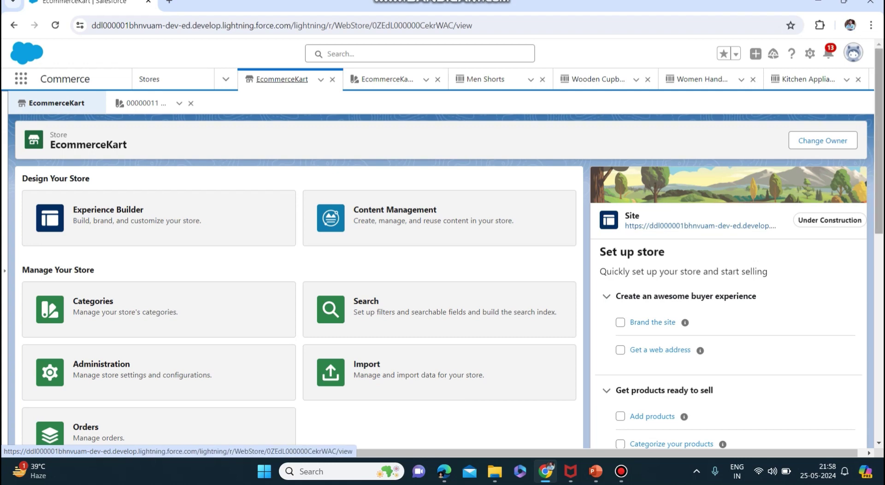
{"action": "left_click", "coordinate": [809, 54]}
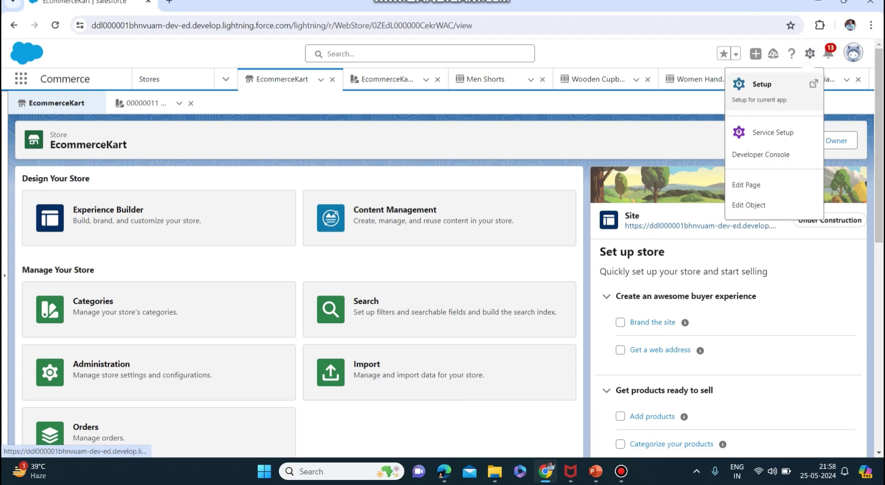
{"action": "left_click", "coordinate": [783, 84]}
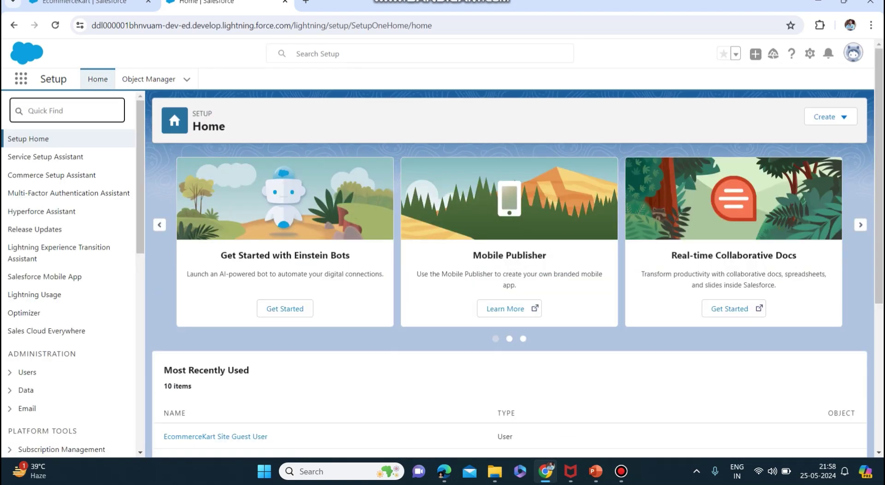
Step: Find All Sites with Quick Find 'all' and open EcommerceKart in Experience Builder
{"action": "type", "text": "a"}
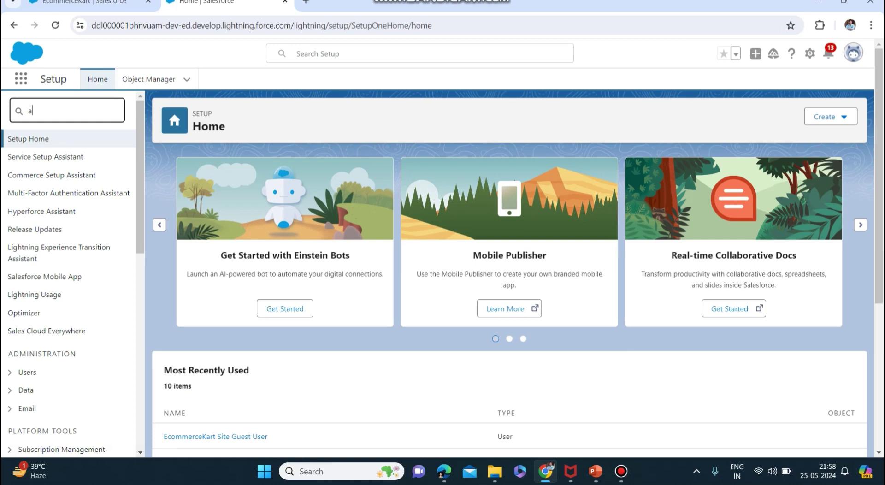
{"action": "type", "text": "ll"}
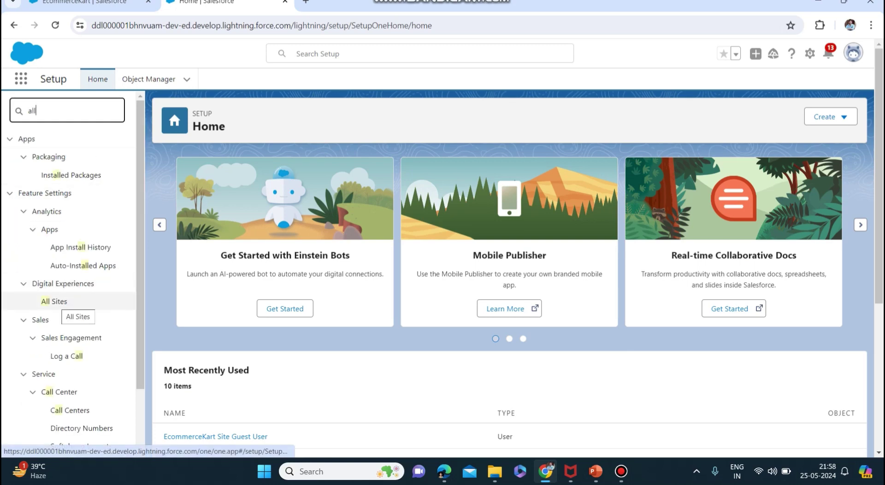
{"action": "left_click", "coordinate": [54, 301]}
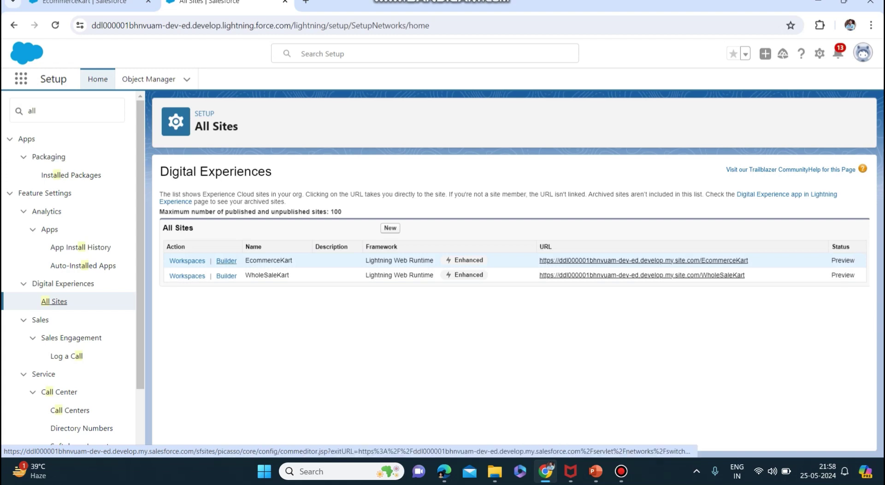
{"action": "left_click", "coordinate": [643, 260]}
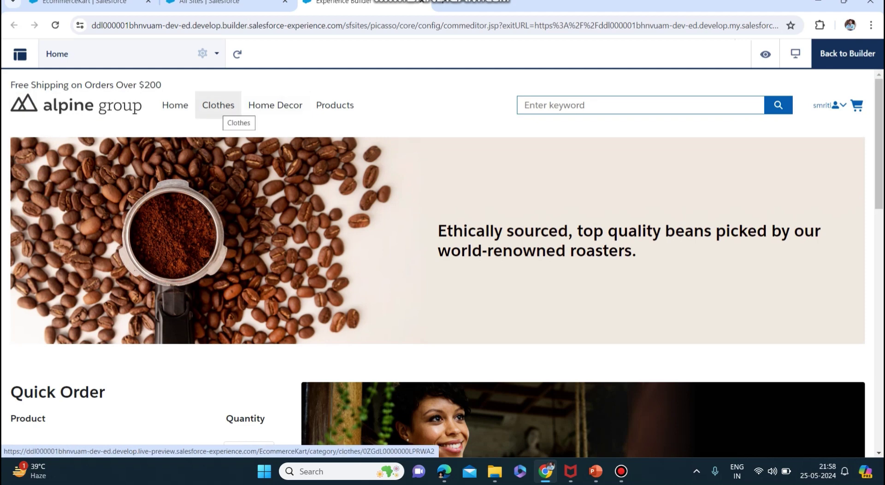
Step: Check that the Clothes page has no products, then return to the Home Decor category record
{"action": "left_click", "coordinate": [218, 106]}
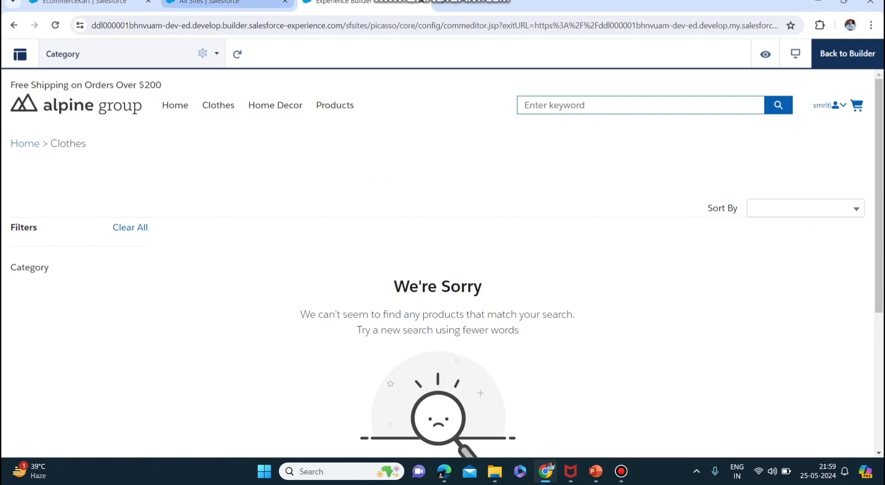
{"action": "left_click", "coordinate": [209, 3]}
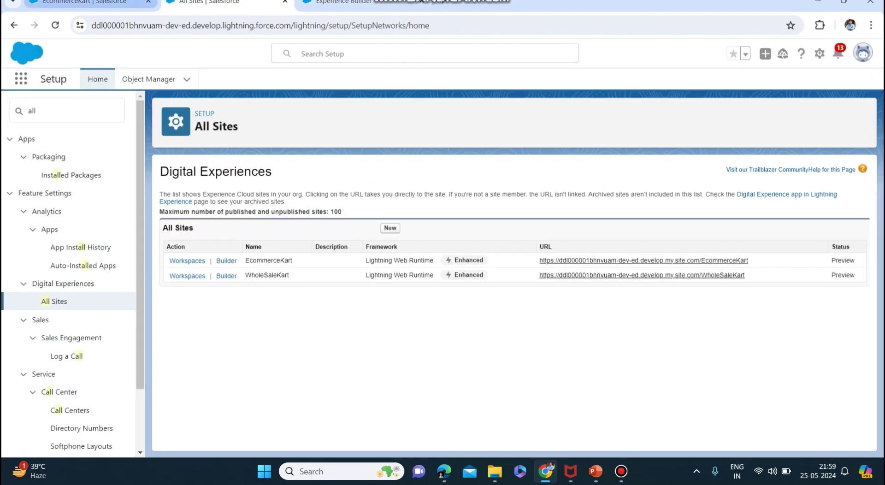
{"action": "left_click", "coordinate": [83, 2]}
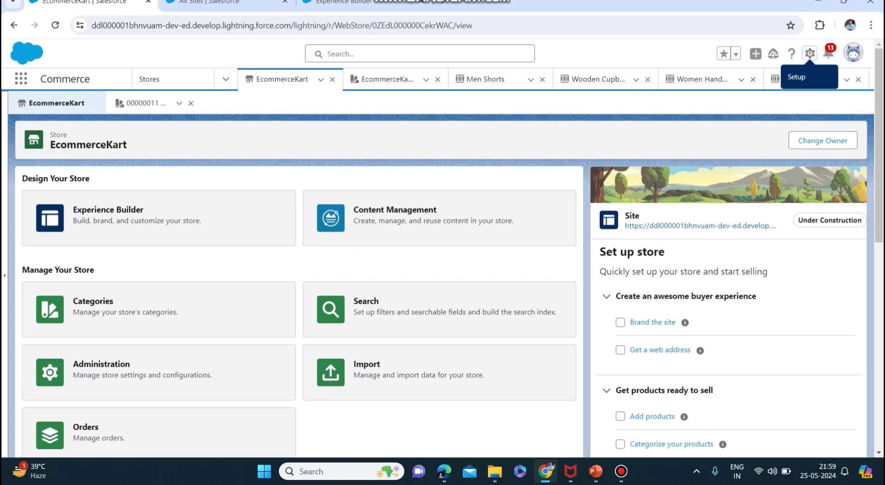
{"action": "left_click", "coordinate": [387, 79]}
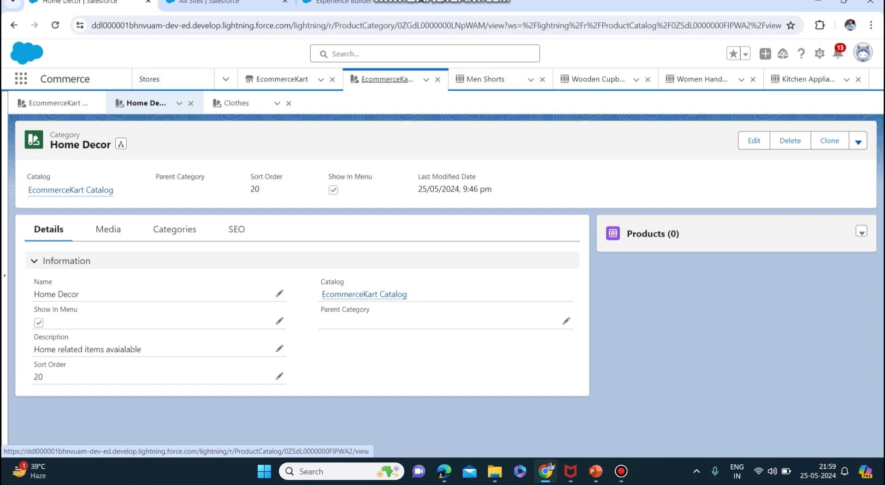
Step: Edit the Products category in the EcommerceKart Catalog, turn off Show In Menu, and save
{"action": "left_click", "coordinate": [55, 103]}
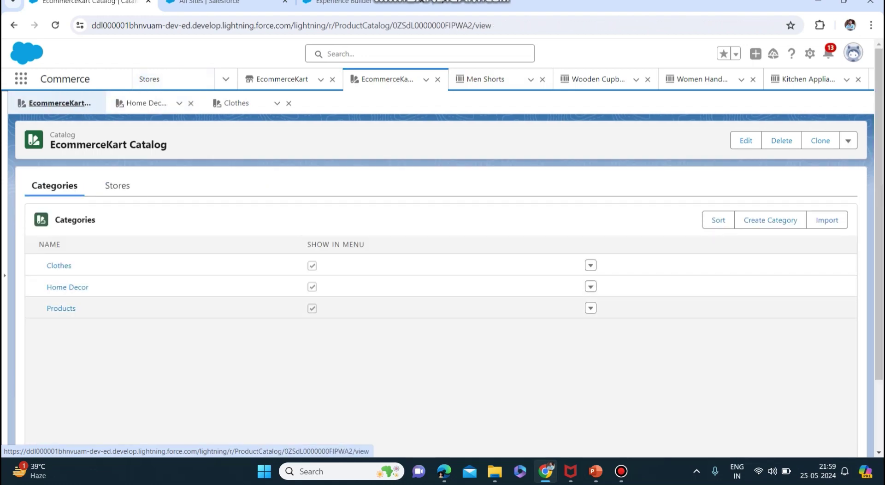
{"action": "left_click", "coordinate": [590, 308]}
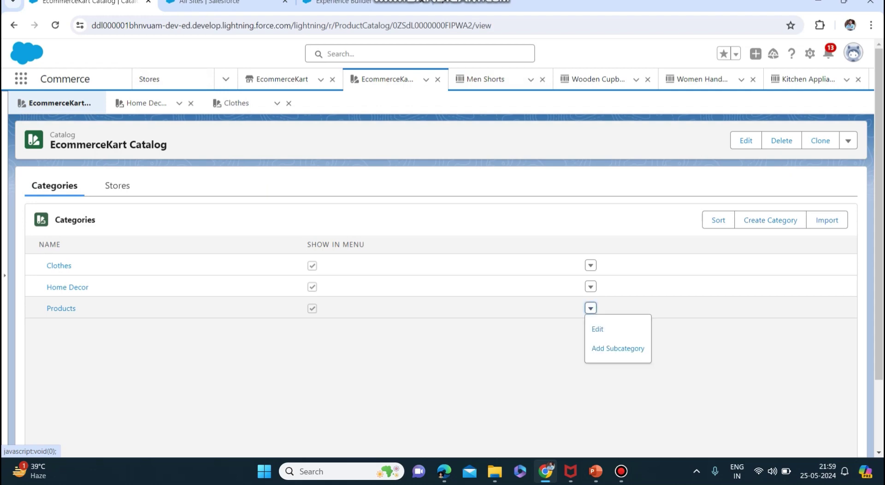
{"action": "key", "text": "Escape"}
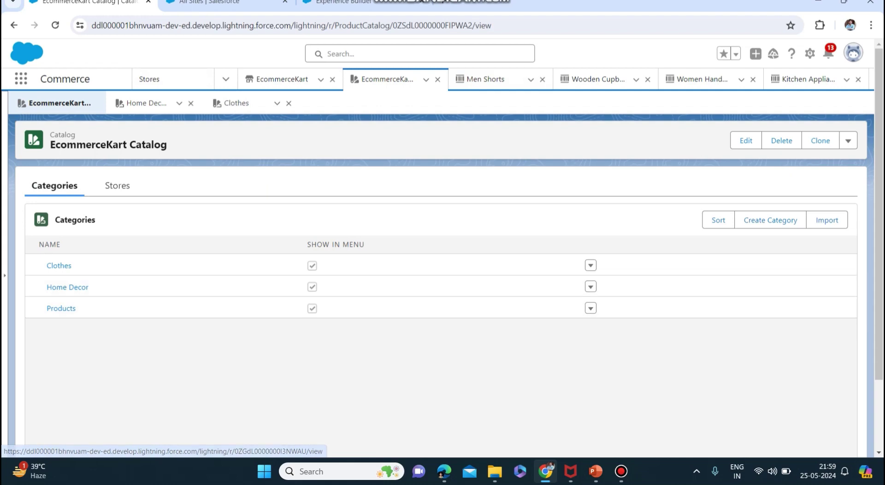
{"action": "left_click", "coordinate": [591, 308]}
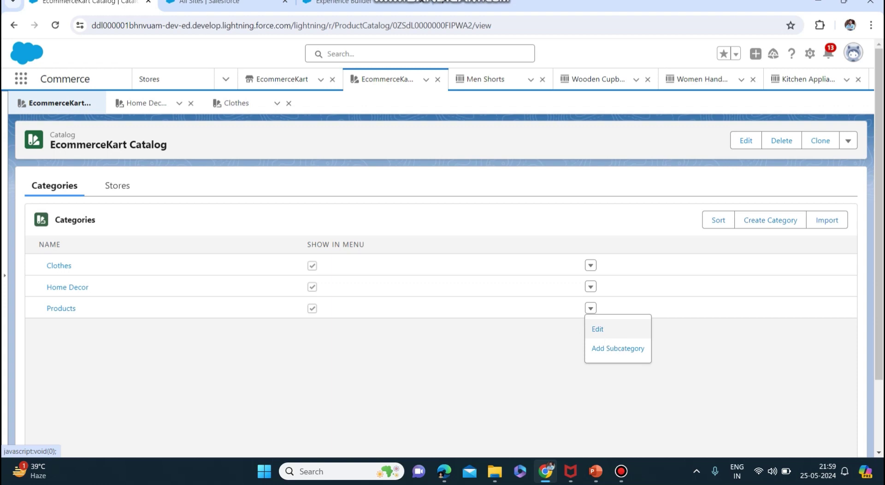
{"action": "left_click", "coordinate": [598, 328]}
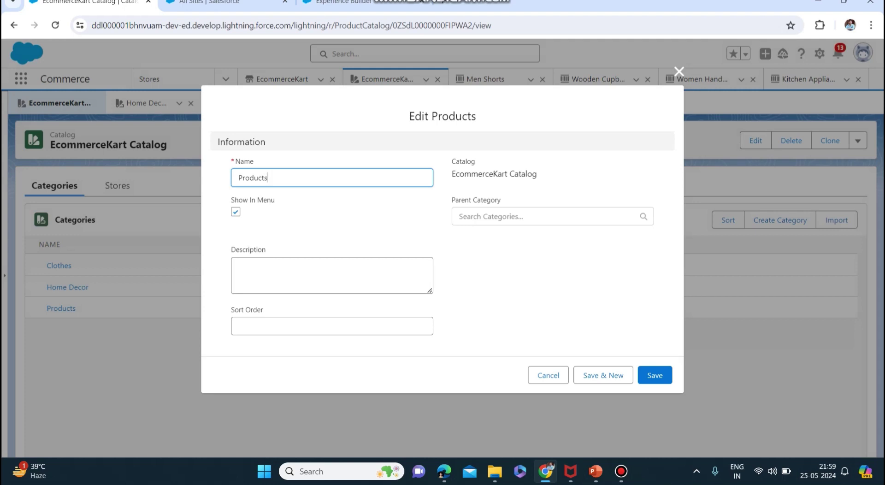
{"action": "key", "text": "Tab"}
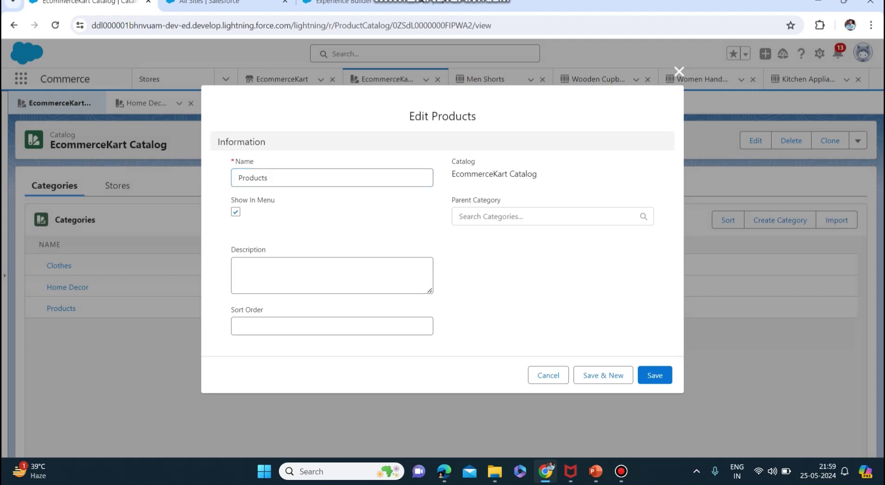
{"action": "key", "text": "space"}
{"action": "left_click", "coordinate": [654, 375]}
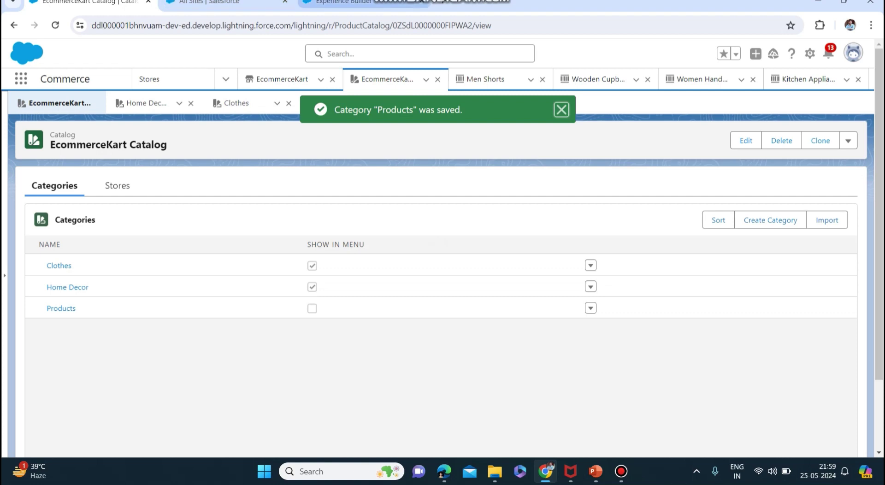
{"action": "left_click", "coordinate": [360, 3]}
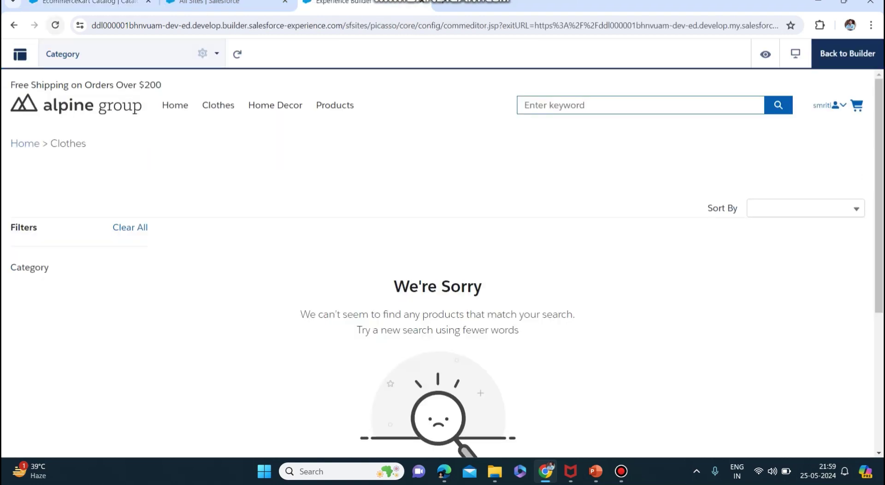
Step: Reload the storefront preview to confirm Products left the menu, then return to the EcommerceKart store
{"action": "left_click", "coordinate": [56, 25]}
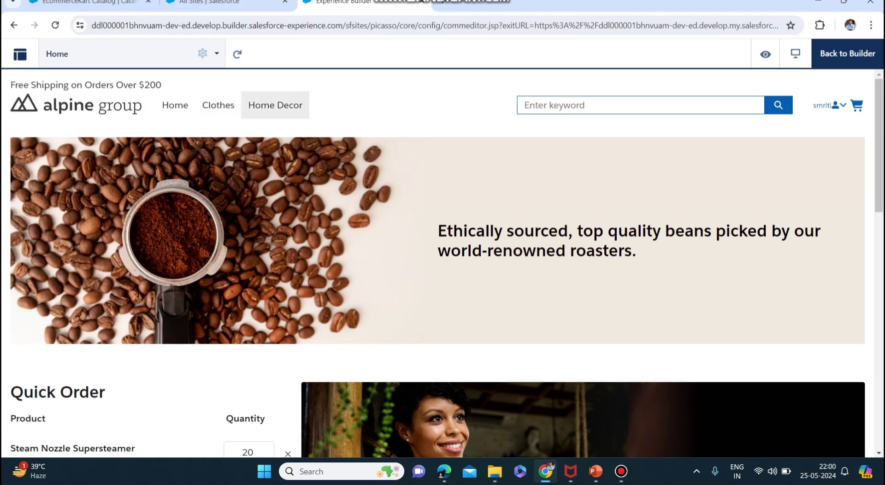
{"action": "key", "text": "ctrl+1"}
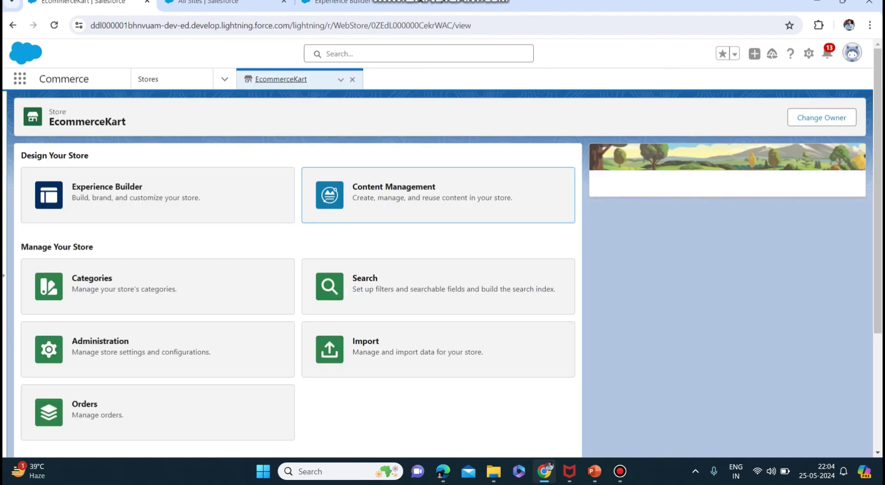
{"action": "key", "text": "ctrl+3"}
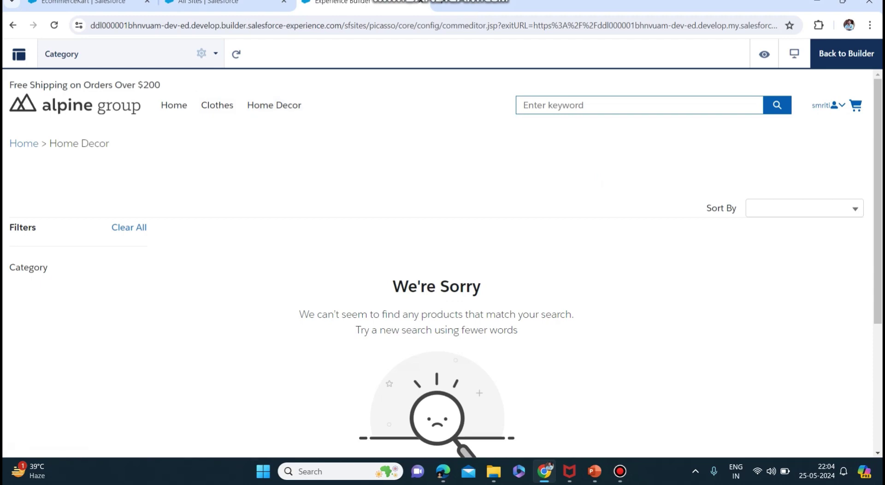
{"action": "key", "text": "ctrl+2"}
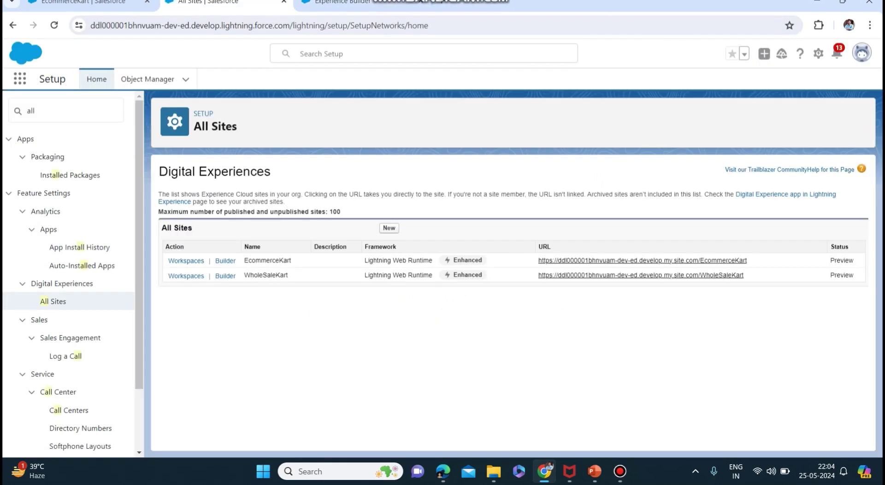
{"action": "key", "text": "ctrl+1"}
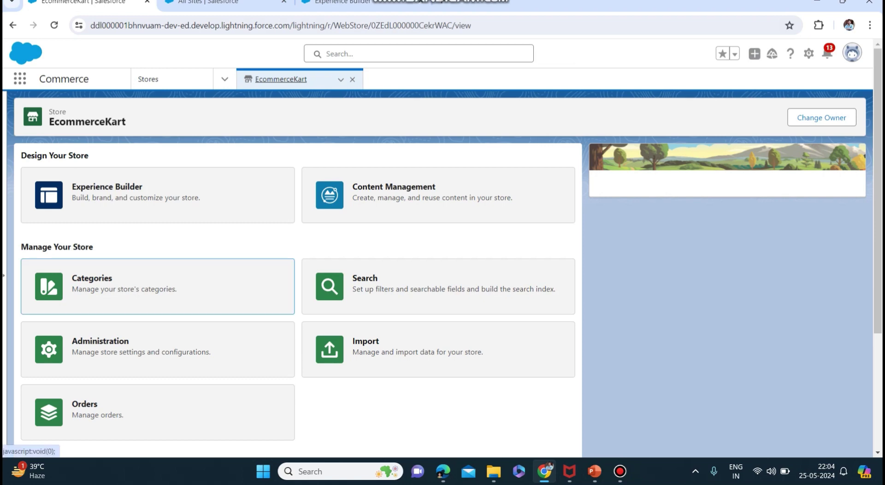
Step: Run a Full Reindex of EcommerceKart's search index until it completes with 4 product updates
{"action": "left_click", "coordinate": [364, 282]}
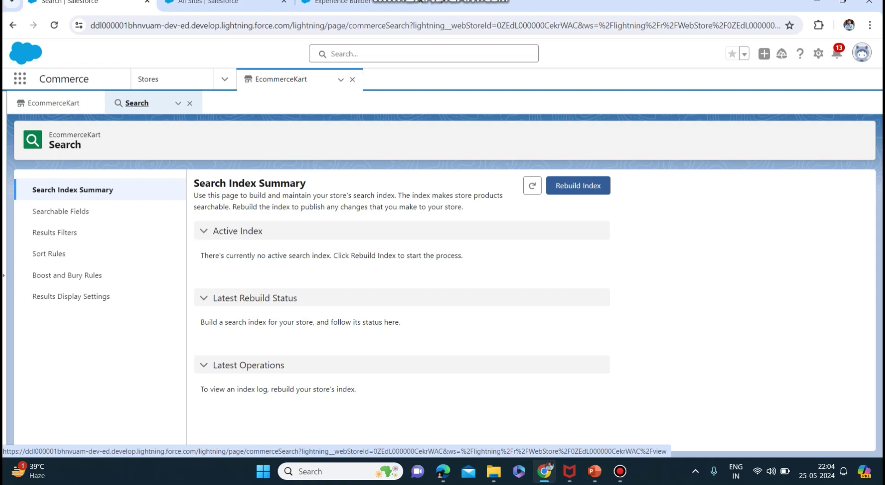
{"action": "left_click", "coordinate": [578, 185]}
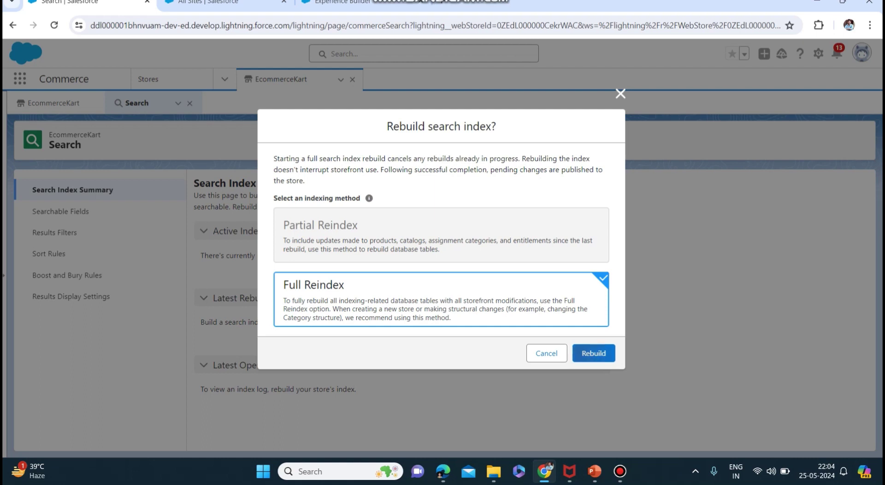
{"action": "left_click", "coordinate": [593, 353]}
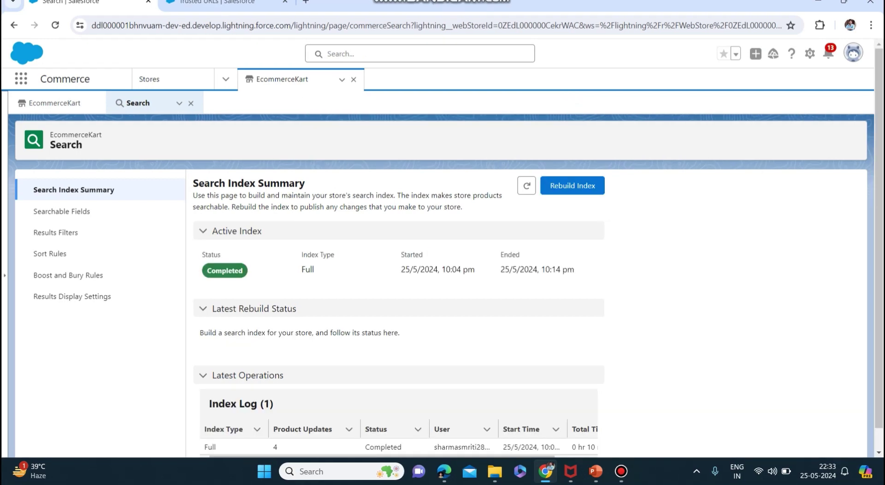
{"action": "scroll", "coordinate": [442, 277], "scroll_direction": "down", "scroll_amount": 1}
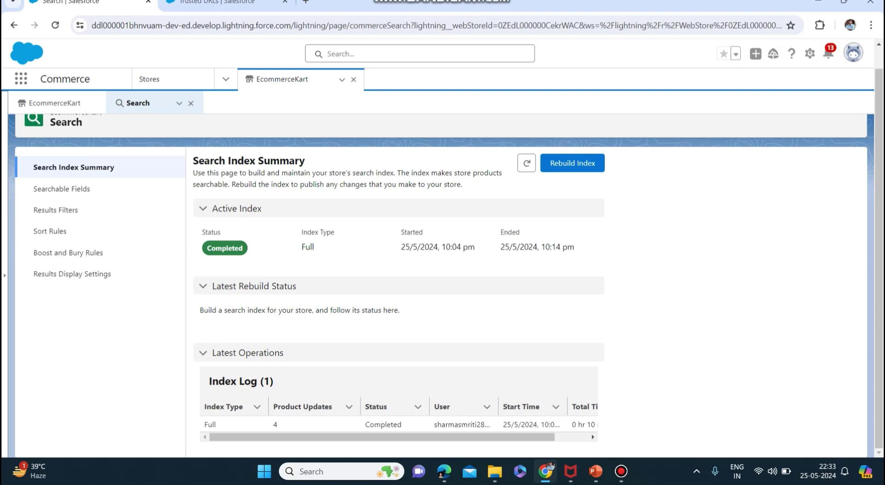
Step: Replace the Setup Quick Find text with 'all sites' and open the All Sites page
{"action": "left_click", "coordinate": [217, 2]}
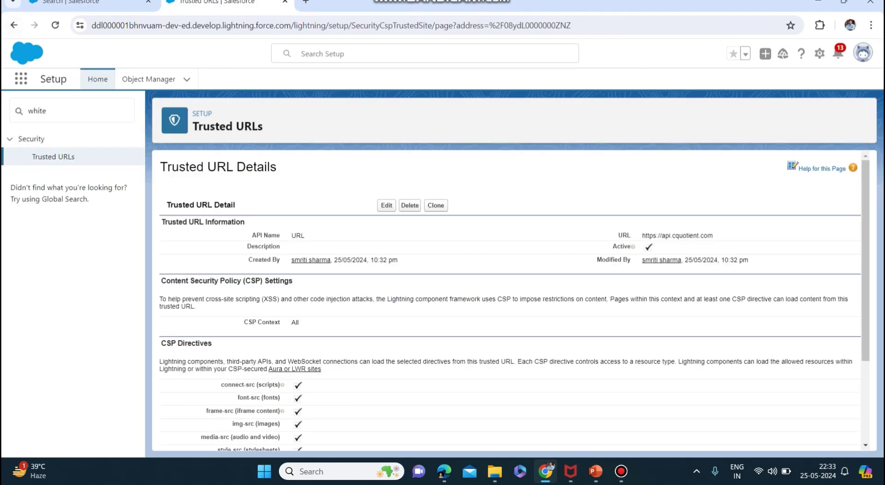
{"action": "double_click", "coordinate": [37, 110]}
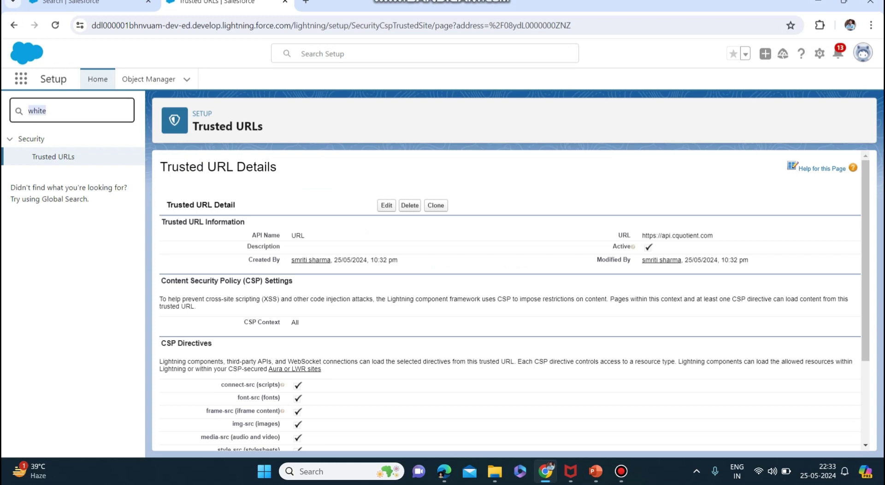
{"action": "type", "text": "a"}
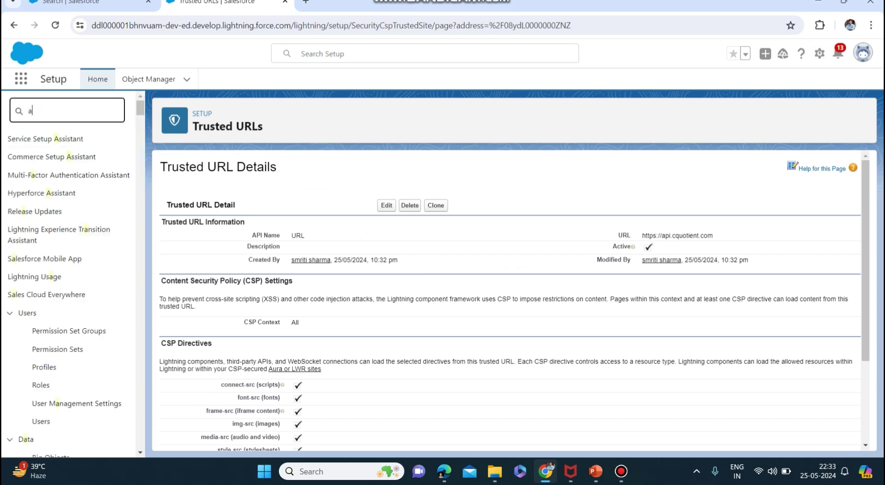
{"action": "type", "text": "ll lin"}
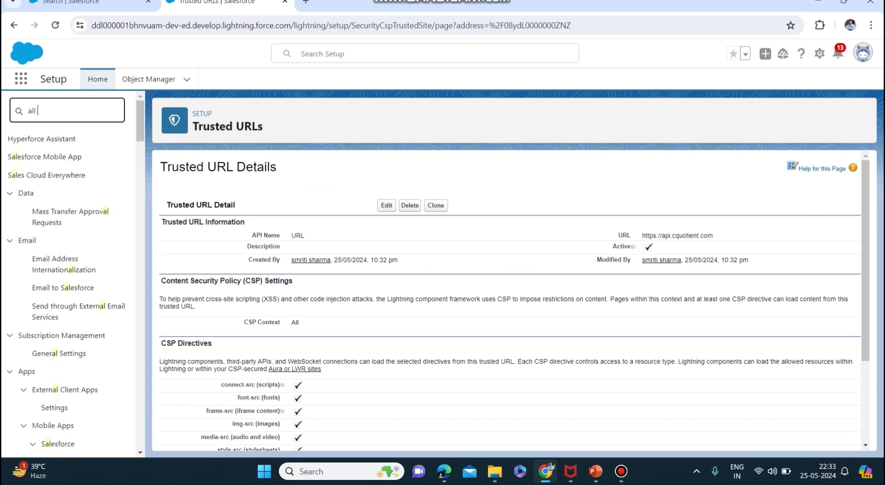
{"action": "key", "text": "BackSpace"}
{"action": "key", "text": "BackSpace"}
{"action": "key", "text": "BackSpace"}
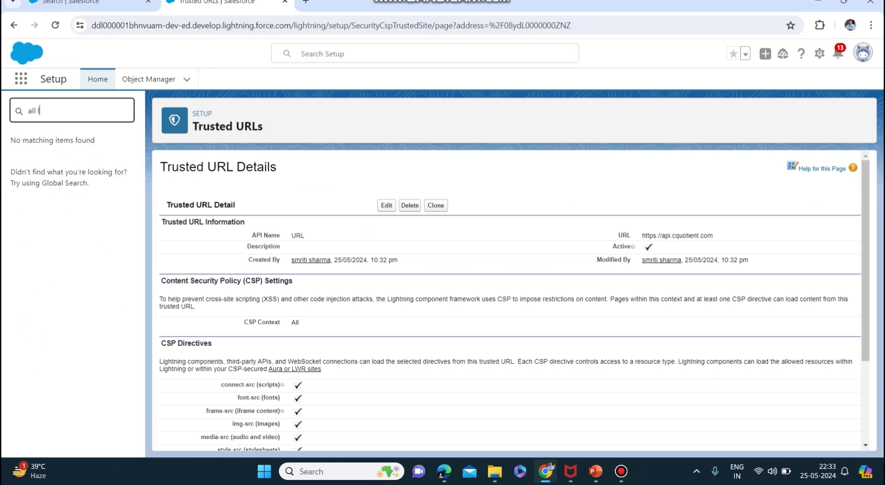
{"action": "type", "text": "sites"}
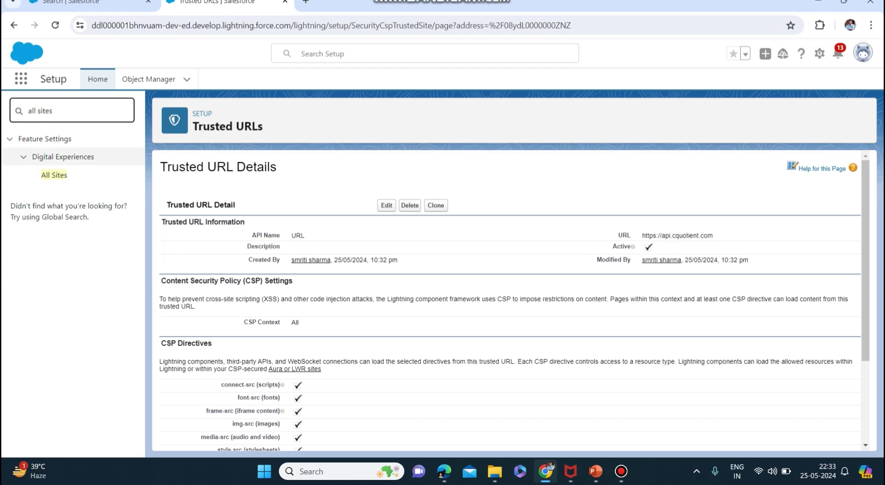
{"action": "left_click", "coordinate": [54, 174]}
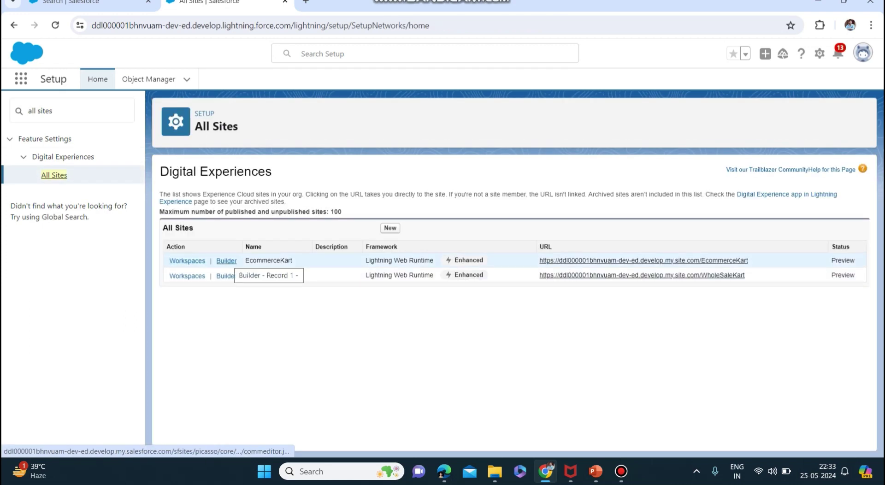
Step: Open EcommerceKart in Builder, preview Home Decor, and view the Kitchen Appliances product
{"action": "left_click", "coordinate": [226, 261]}
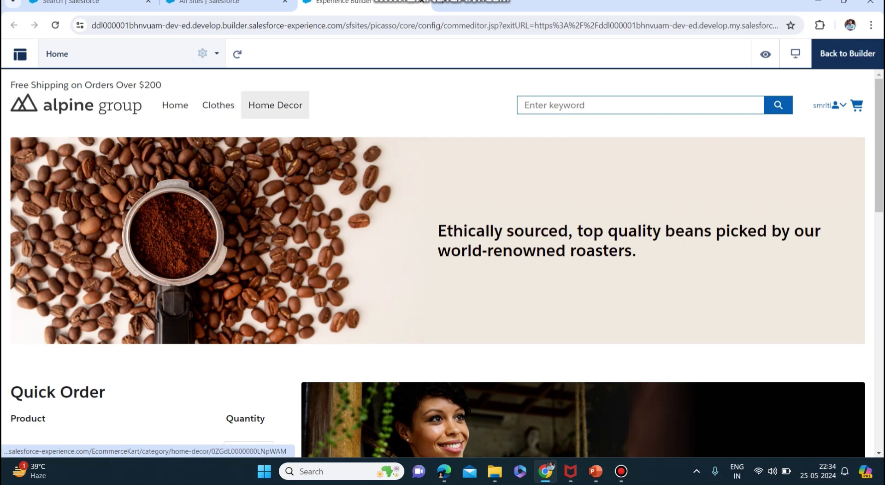
{"action": "left_click", "coordinate": [275, 105]}
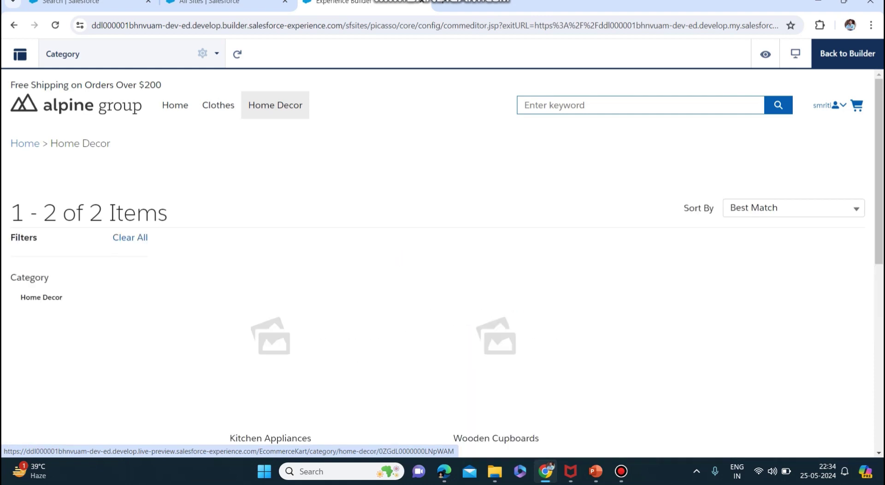
{"action": "scroll", "coordinate": [272, 276], "scroll_direction": "down", "scroll_amount": 2}
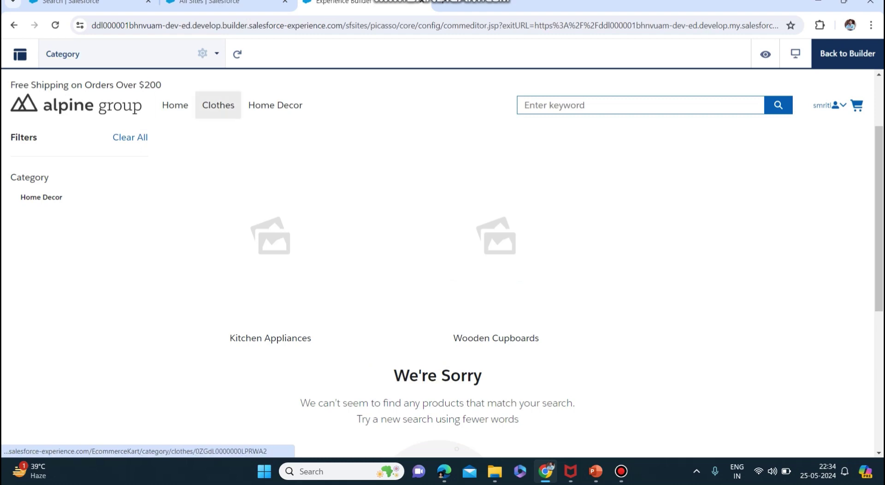
{"action": "left_click", "coordinate": [270, 338]}
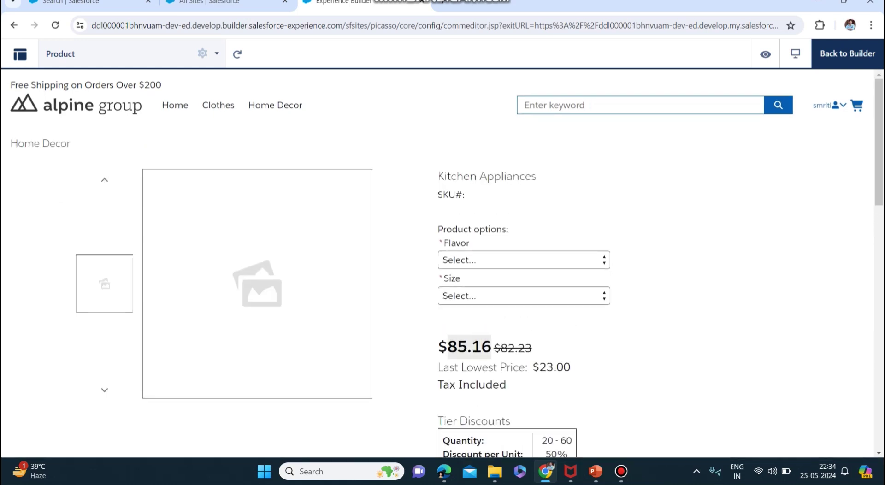
{"action": "scroll", "coordinate": [507, 276], "scroll_direction": "down", "scroll_amount": 5}
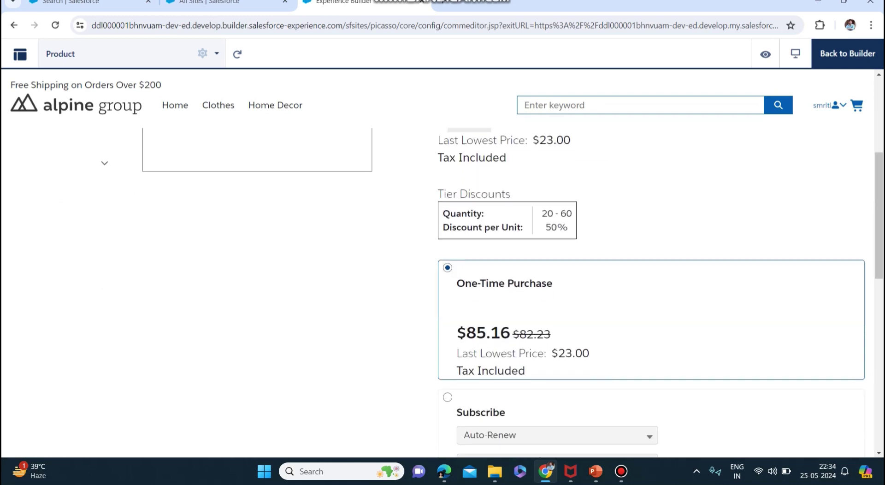
{"action": "scroll", "coordinate": [507, 277], "scroll_direction": "down", "scroll_amount": 5}
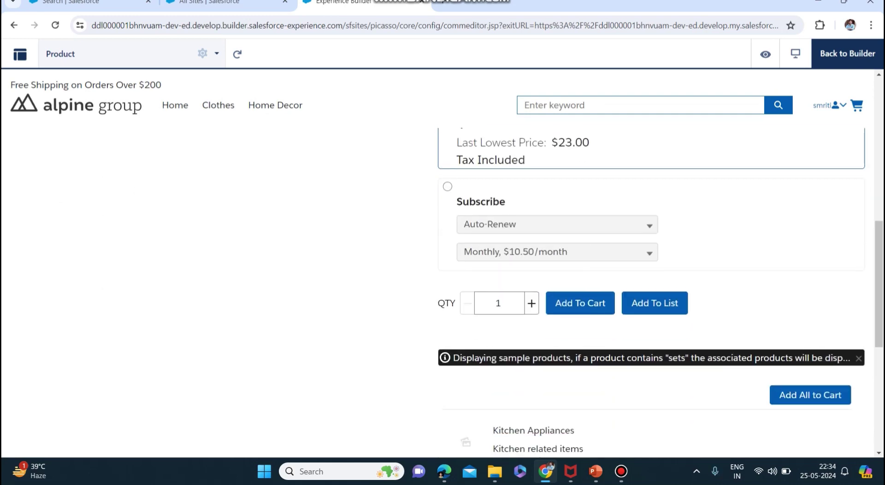
{"action": "scroll", "coordinate": [507, 276], "scroll_direction": "up", "scroll_amount": 10}
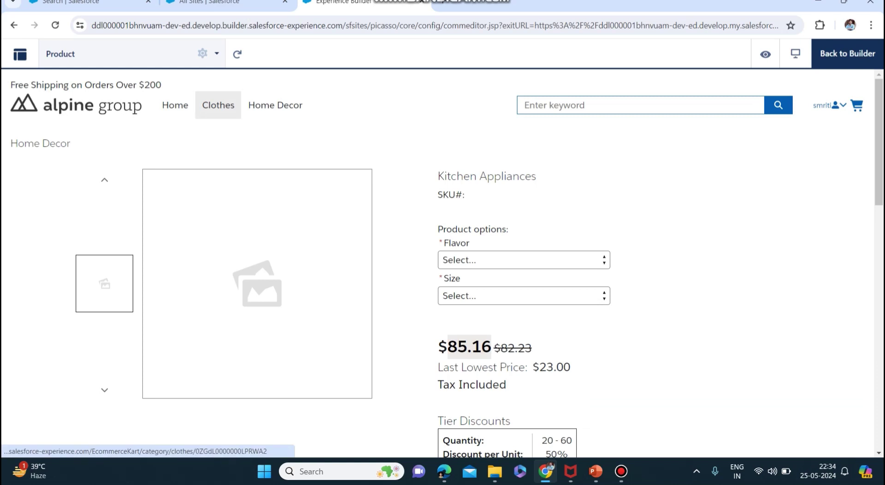
Step: Preview the Clothes category and view the Women Handbags product, then go back to All Sites
{"action": "left_click", "coordinate": [218, 105]}
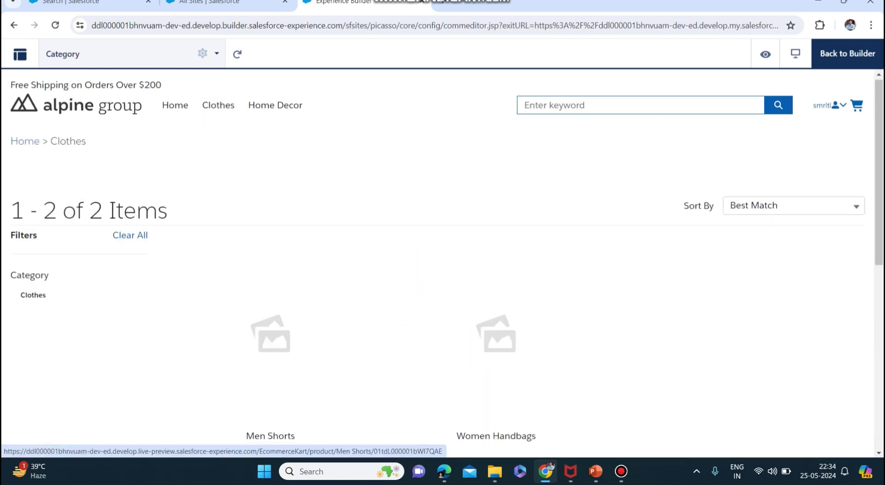
{"action": "scroll", "coordinate": [270, 299], "scroll_direction": "down", "scroll_amount": 2}
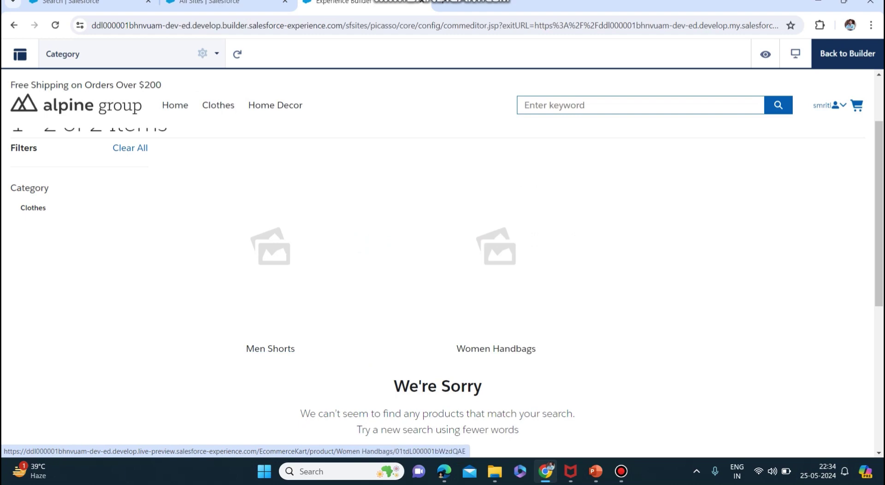
{"action": "left_click", "coordinate": [496, 247]}
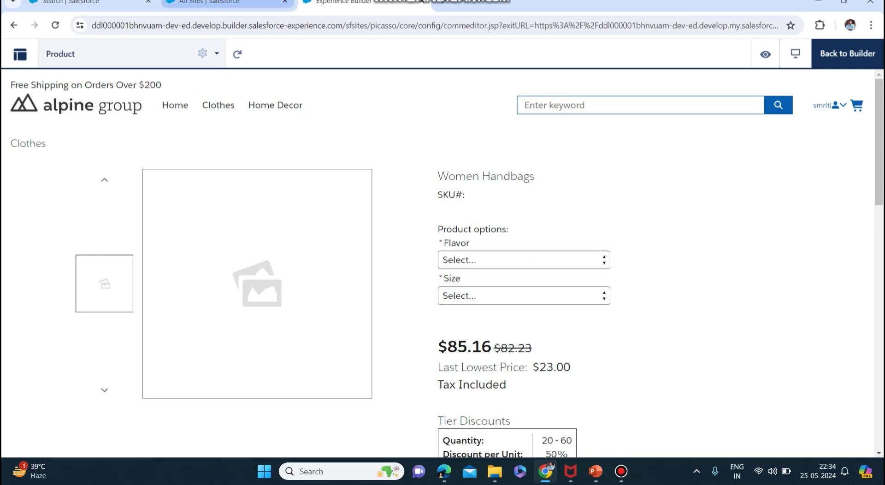
{"action": "left_click", "coordinate": [207, 2]}
Step: Return to EcommerceKart's Search Index Summary showing the completed full index
{"action": "left_click", "coordinate": [71, 2]}
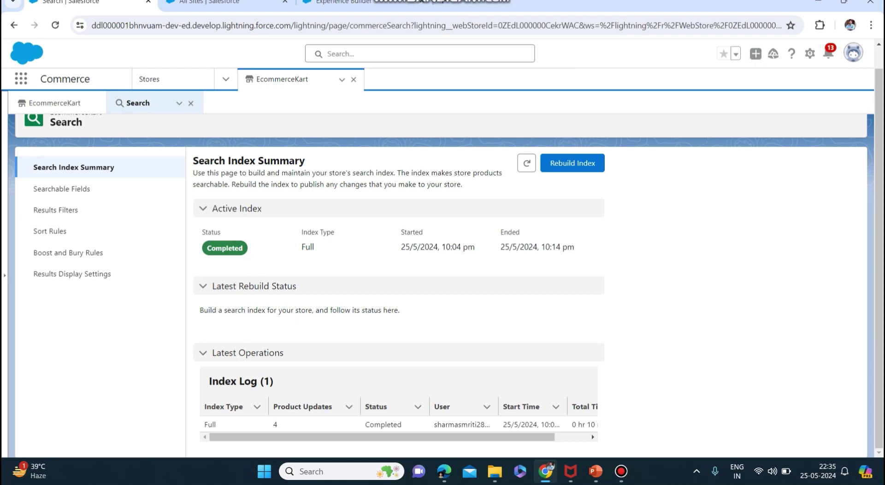
Step: Start the PowerPoint slide show from the beginning and advance to the Store Setup & Products Categorization slide
{"action": "left_click", "coordinate": [595, 471]}
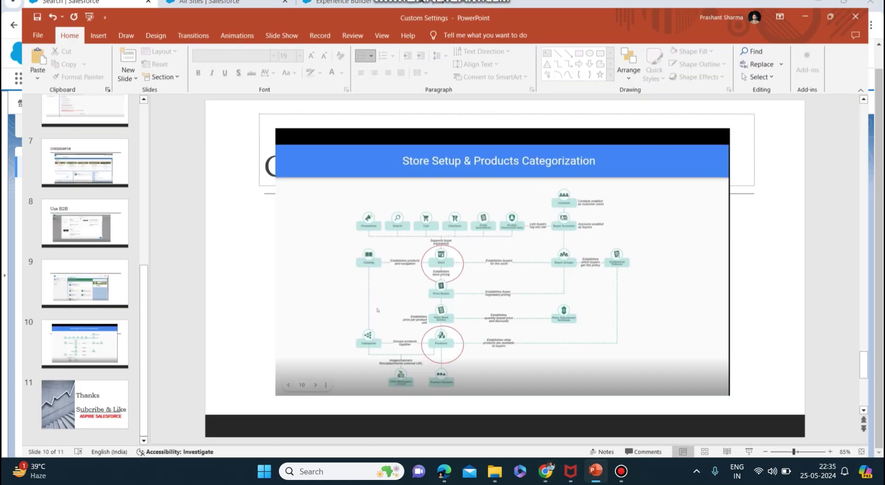
{"action": "left_click", "coordinate": [372, 303]}
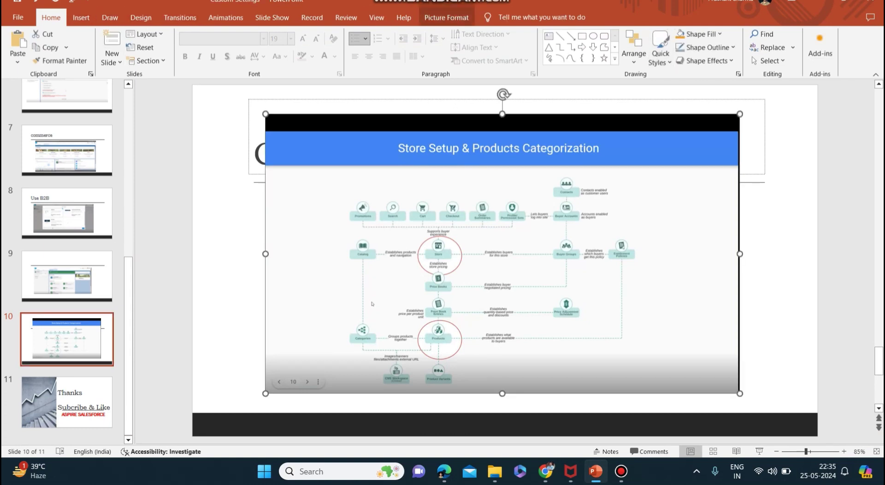
{"action": "left_click", "coordinate": [81, 18]}
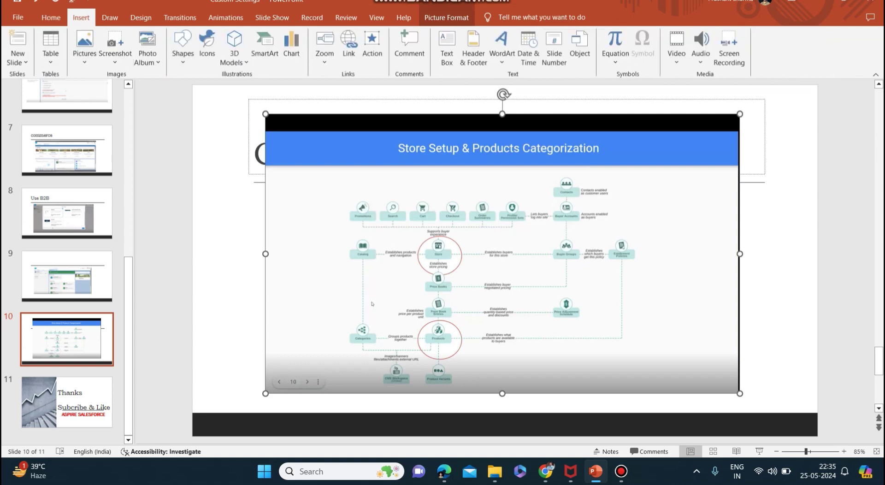
{"action": "left_click", "coordinate": [271, 17]}
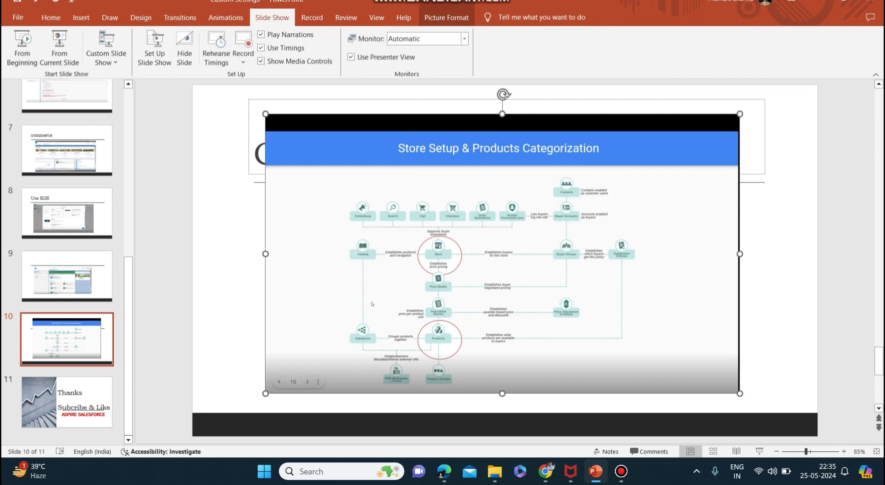
{"action": "left_click", "coordinate": [22, 46]}
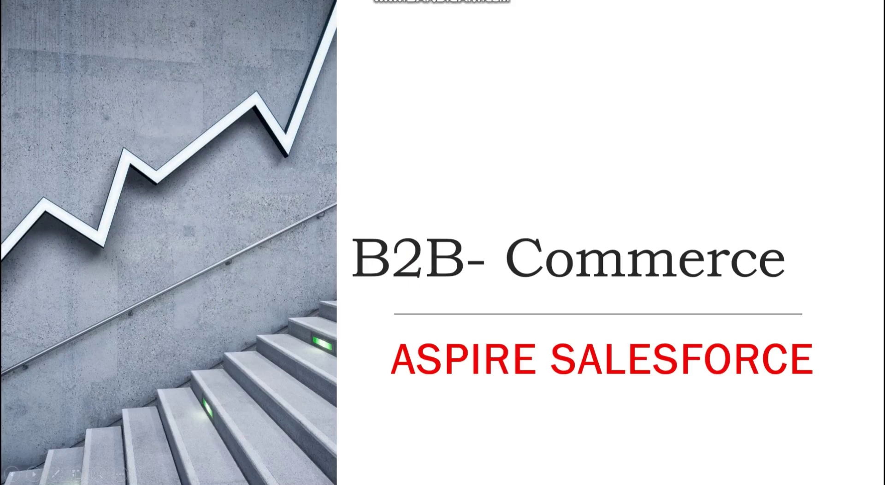
{"action": "key", "text": "Right"}
{"action": "key", "text": "Right"}
{"action": "key", "text": "Right"}
{"action": "key", "text": "Right"}
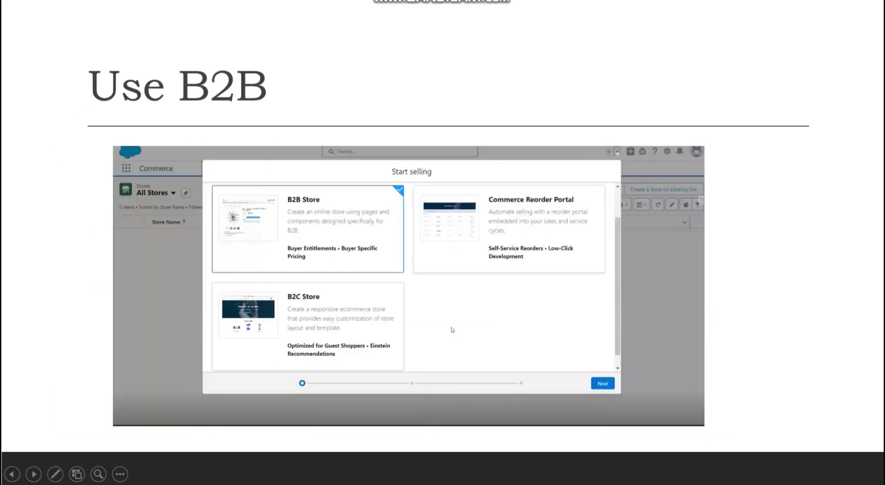
{"action": "key", "text": "Right"}
{"action": "key", "text": "Right"}
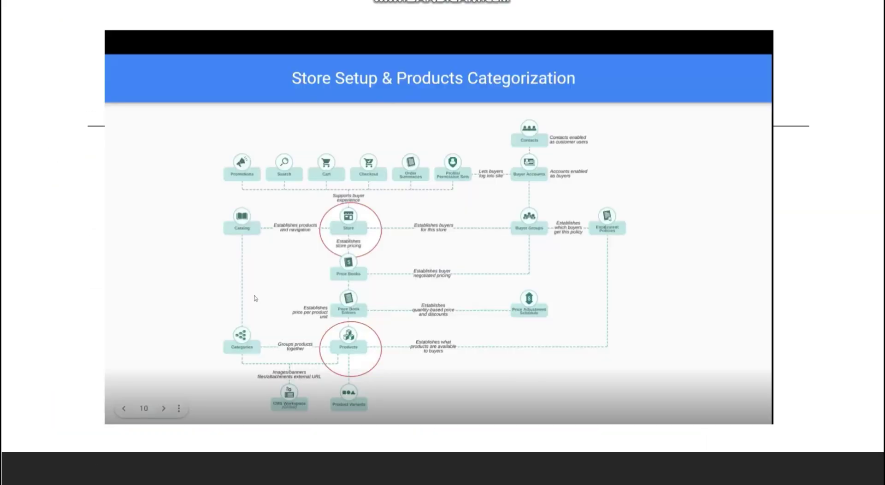